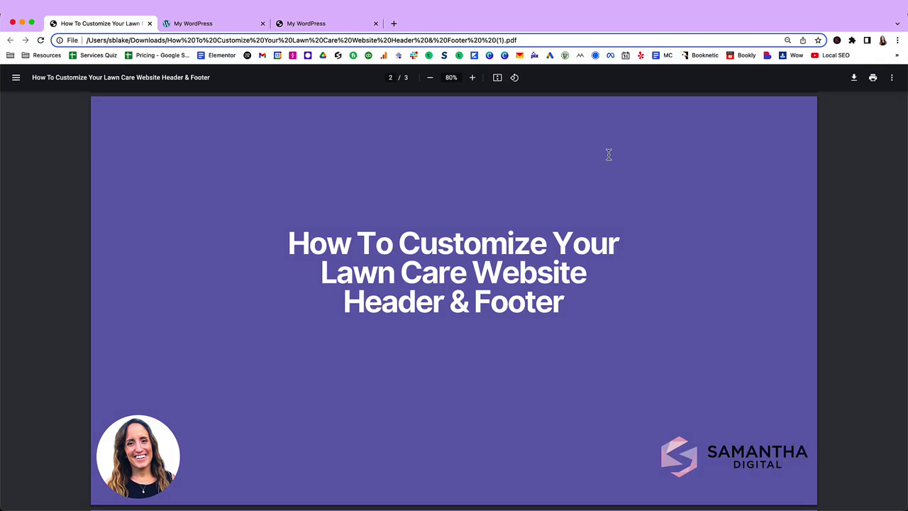
Step: Advance the tutorial PDF to the Prerequisites slide on page 3
{"action": "key", "text": "Right"}
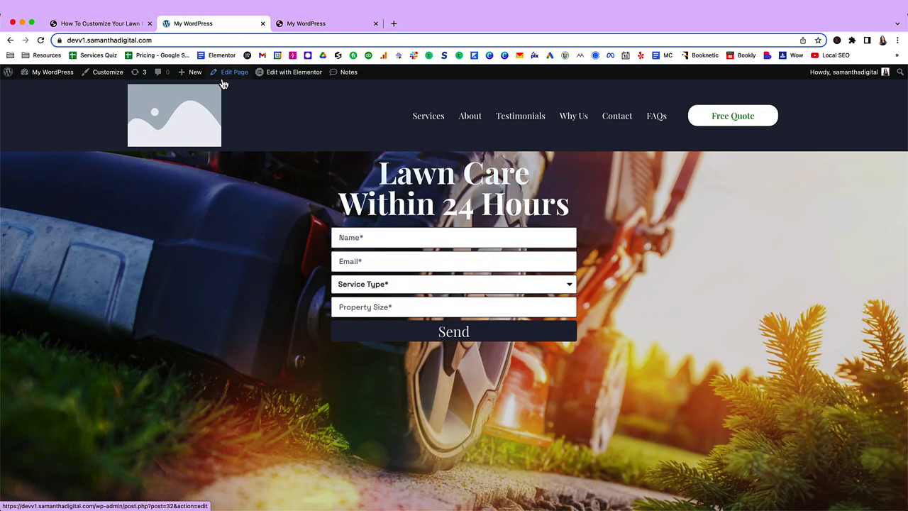
{"action": "scroll", "coordinate": [223, 195], "scroll_direction": "down", "scroll_amount": 5}
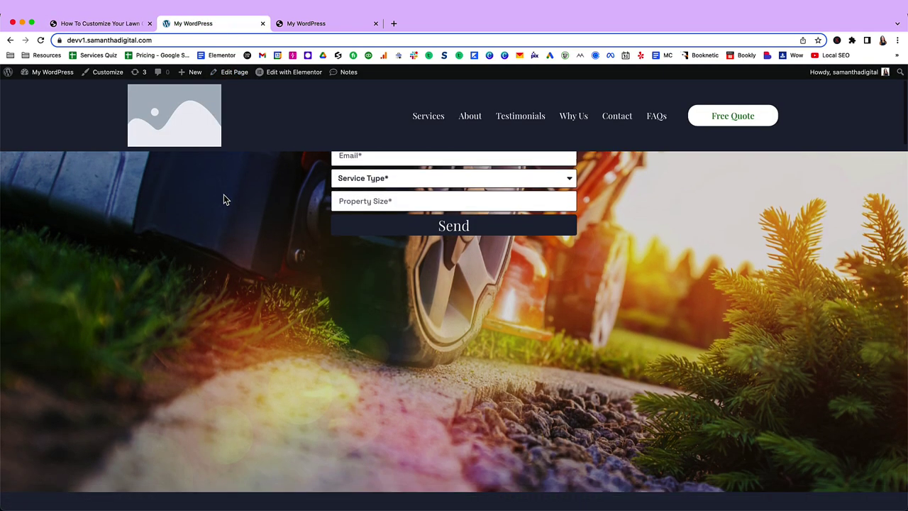
{"action": "scroll", "coordinate": [227, 217], "scroll_direction": "down", "scroll_amount": 7}
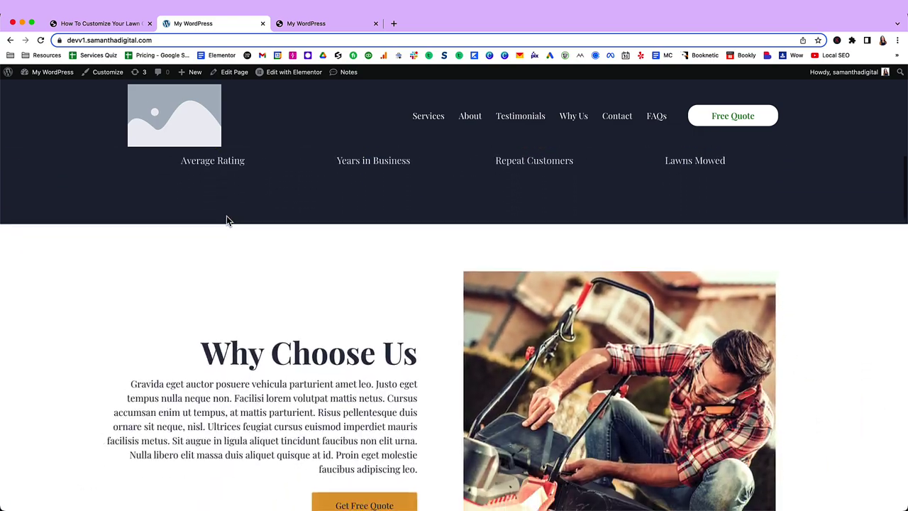
{"action": "scroll", "coordinate": [227, 221], "scroll_direction": "down", "scroll_amount": 10}
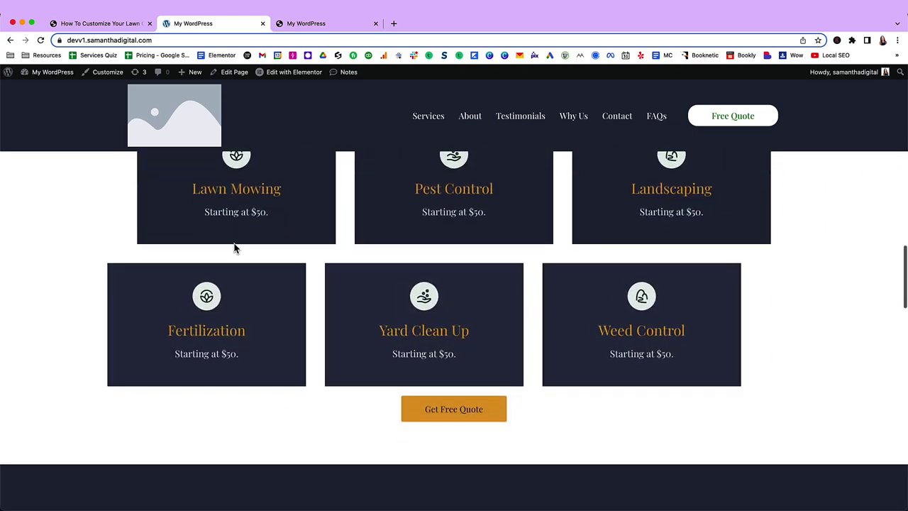
{"action": "scroll", "coordinate": [236, 249], "scroll_direction": "down", "scroll_amount": 12}
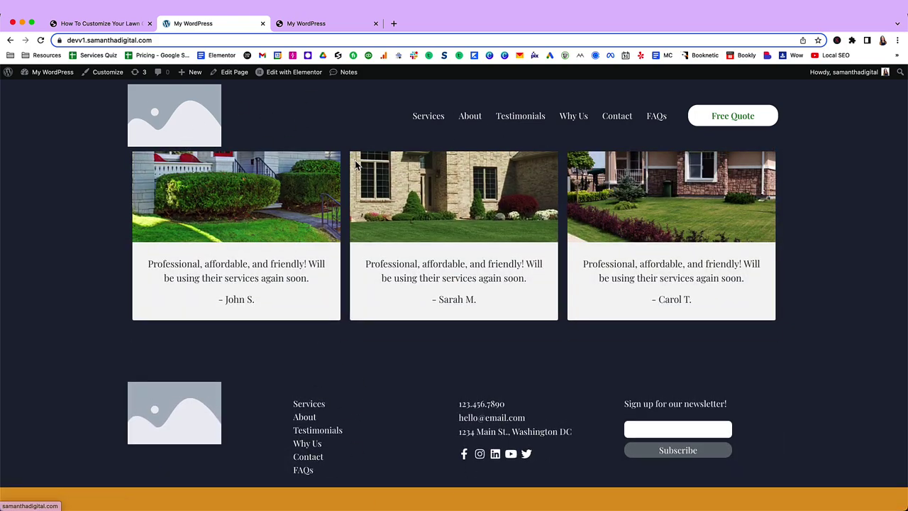
{"action": "scroll", "coordinate": [357, 165], "scroll_direction": "up", "scroll_amount": 10}
{"action": "scroll", "coordinate": [357, 165], "scroll_direction": "up", "scroll_amount": 15}
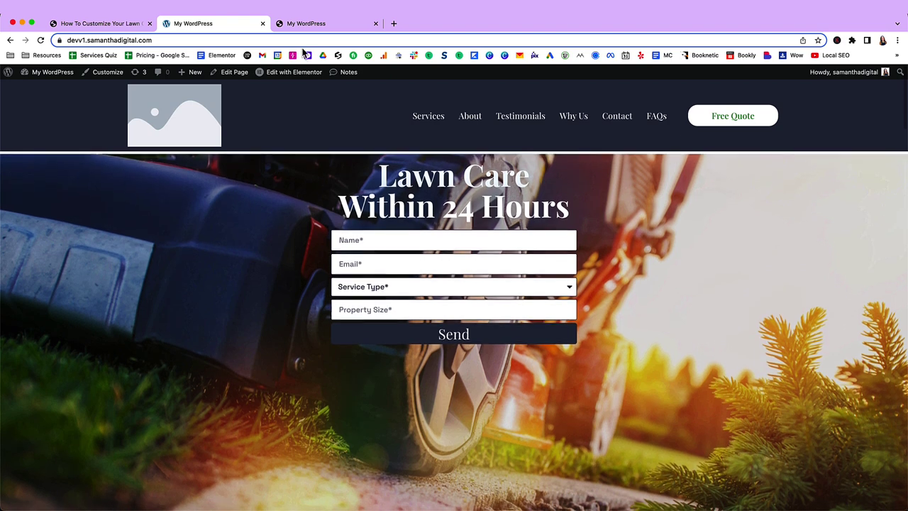
{"action": "left_click", "coordinate": [313, 26]}
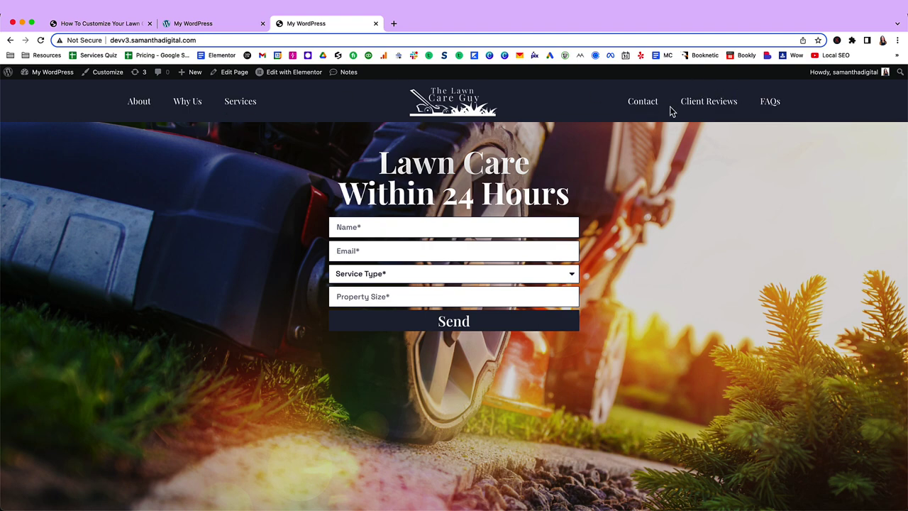
{"action": "scroll", "coordinate": [471, 105], "scroll_direction": "down", "scroll_amount": 15}
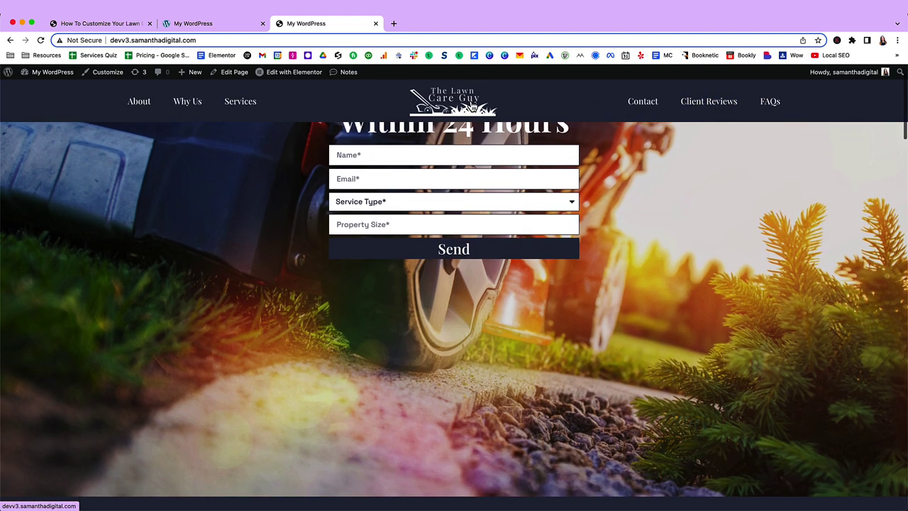
{"action": "scroll", "coordinate": [471, 105], "scroll_direction": "down", "scroll_amount": 10}
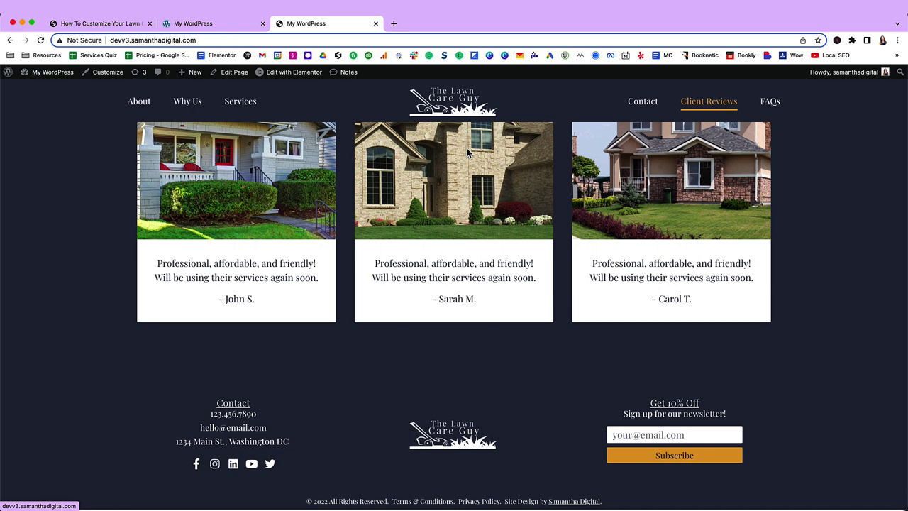
{"action": "left_click", "coordinate": [190, 23]}
{"action": "key", "text": "super+shift+b"}
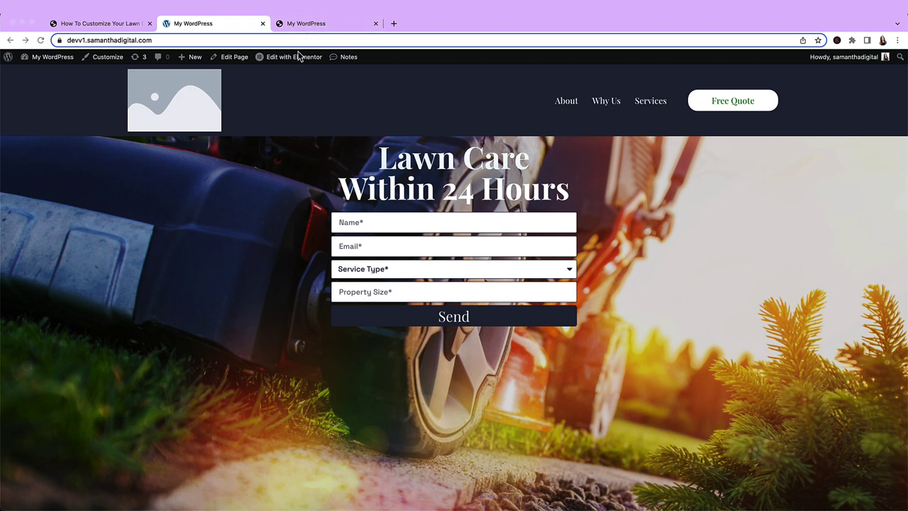
Step: Edit the lawn care Home page with Elementor, after reviewing the example site's Contact section
{"action": "left_click", "coordinate": [277, 58]}
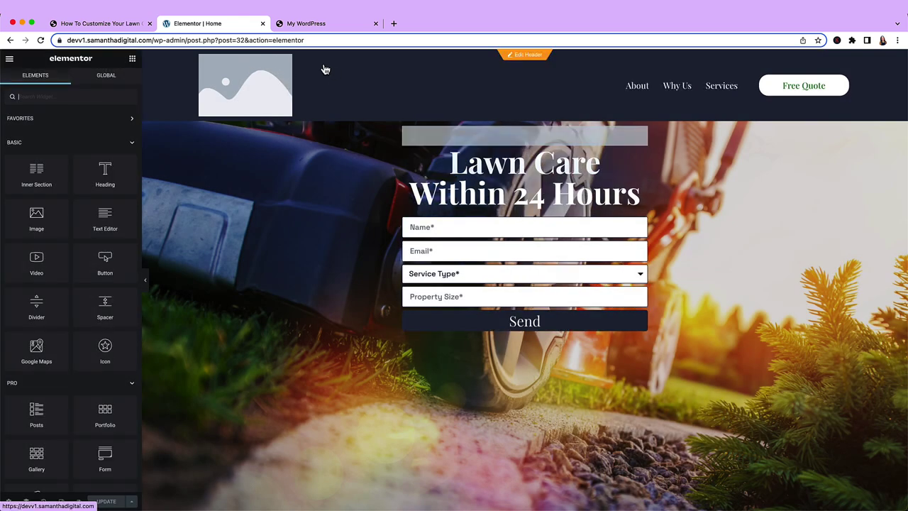
{"action": "left_click", "coordinate": [310, 25]}
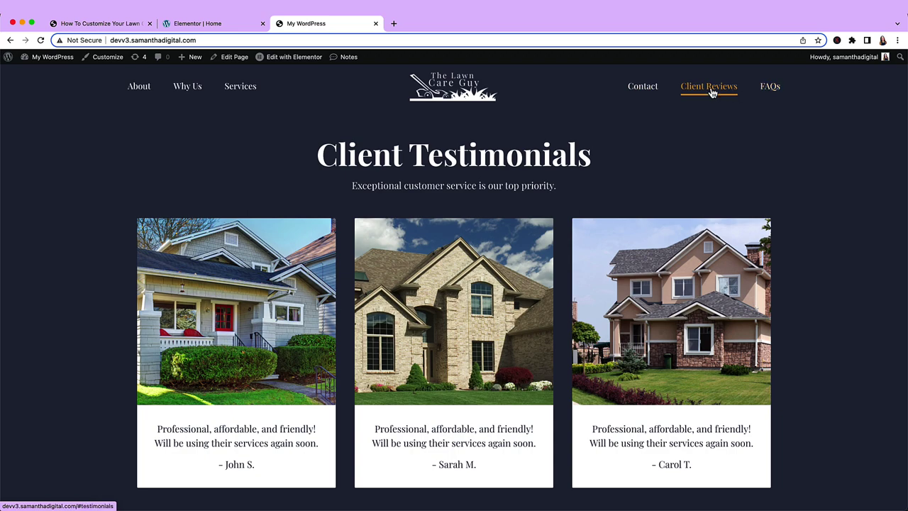
{"action": "left_click", "coordinate": [643, 86]}
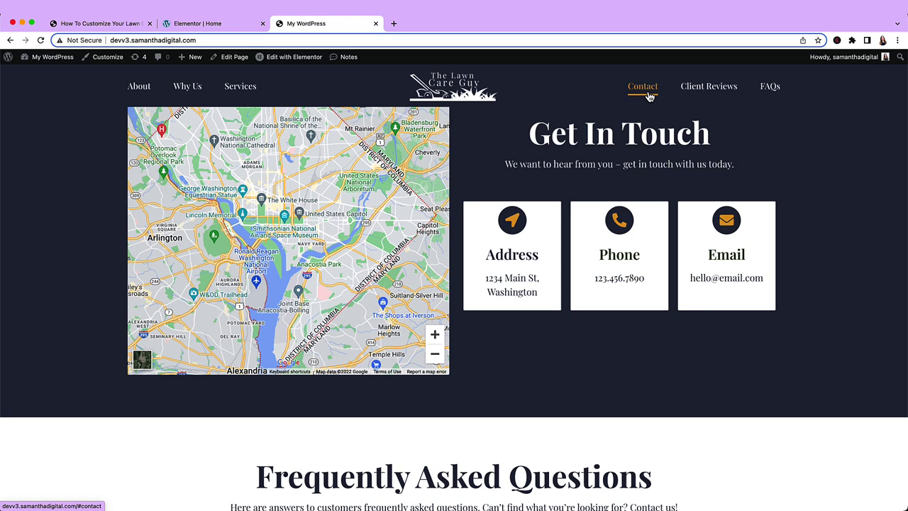
{"action": "left_click", "coordinate": [209, 27]}
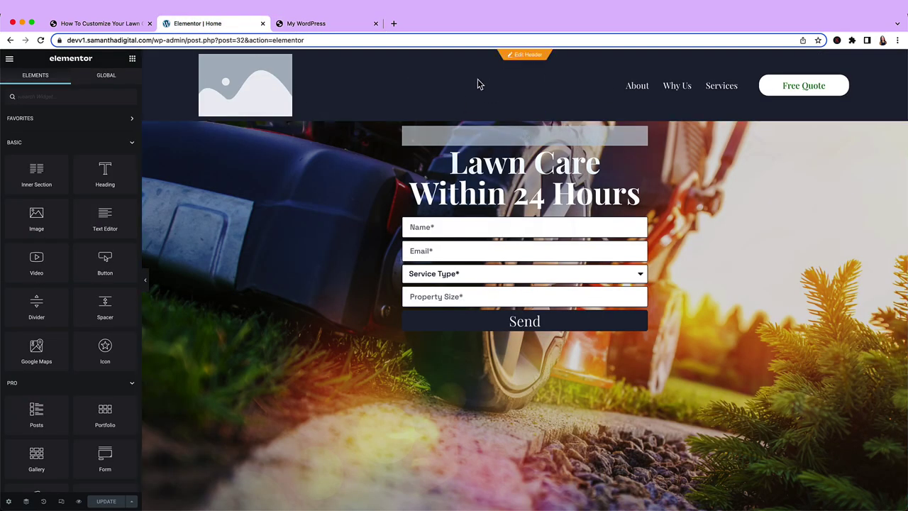
Step: In the header, delete the Free Quote button's column
{"action": "left_click", "coordinate": [528, 57]}
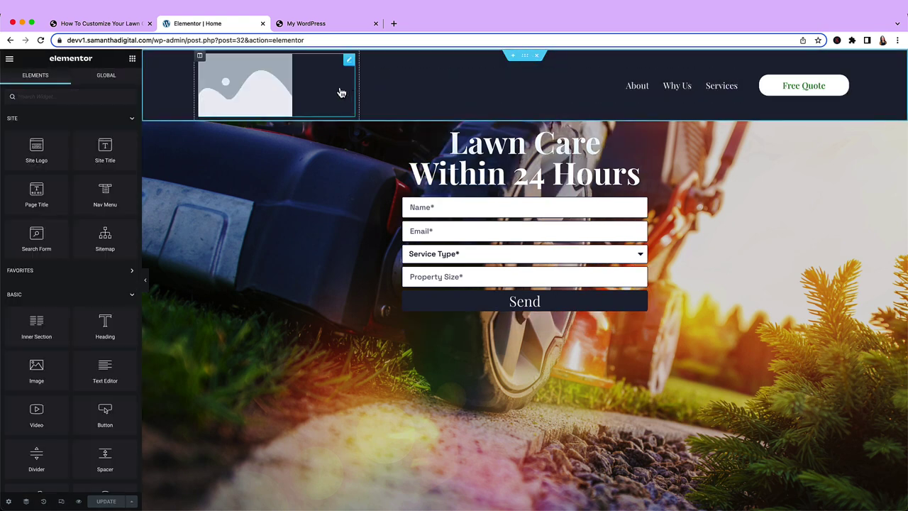
{"action": "left_click", "coordinate": [751, 78]}
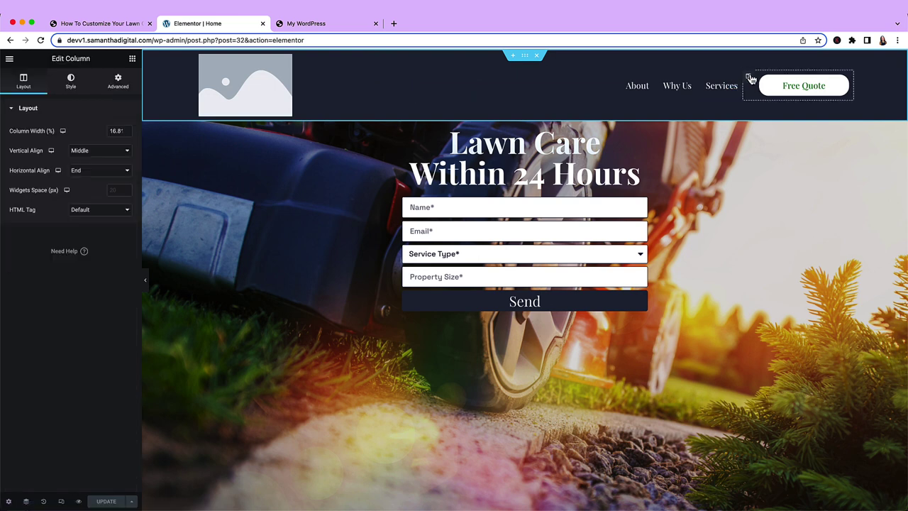
{"action": "right_click", "coordinate": [751, 77]}
{"action": "left_click", "coordinate": [771, 229]}
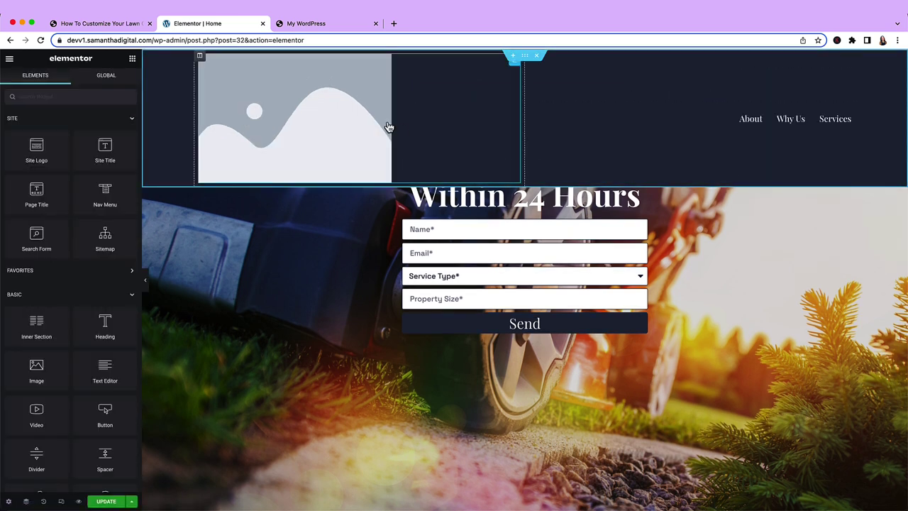
Step: Add a new nav menu column on the header's left with left-aligned links
{"action": "right_click", "coordinate": [532, 114]}
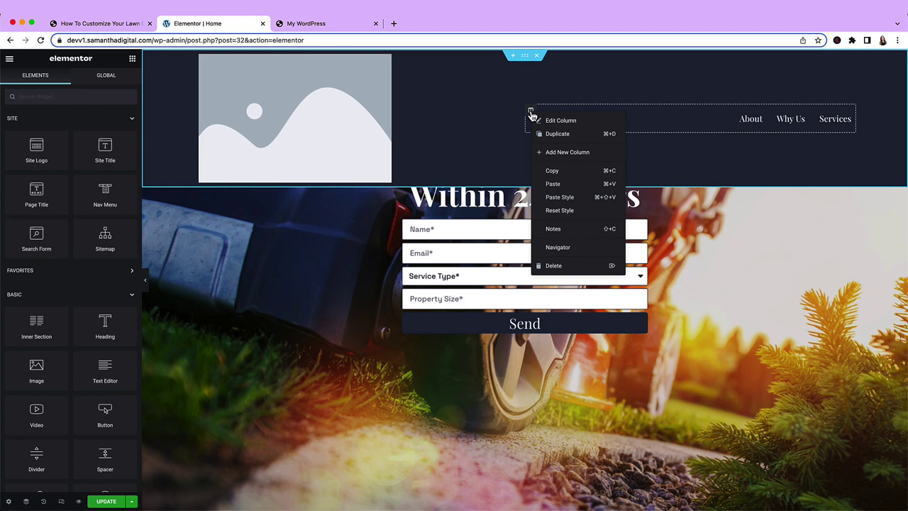
{"action": "left_click", "coordinate": [561, 151]}
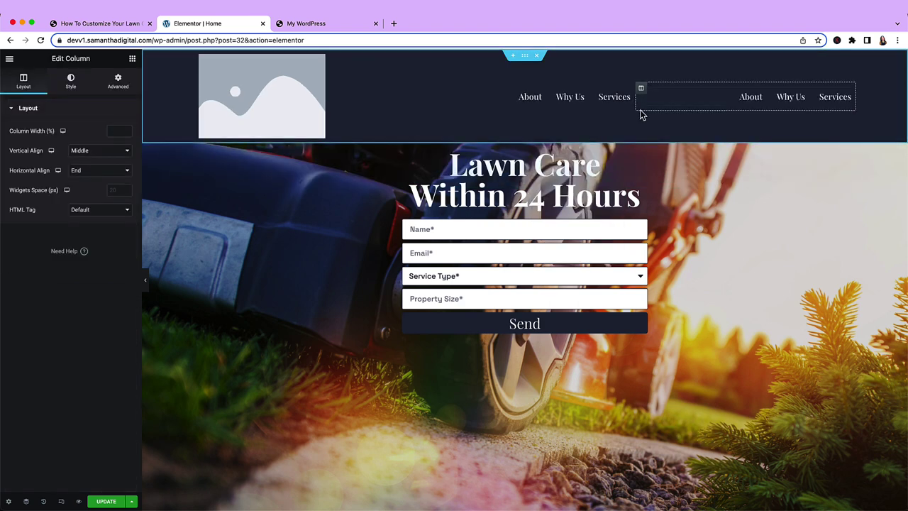
{"action": "left_click_drag", "start_coordinate": [641, 89], "coordinate": [177, 88]}
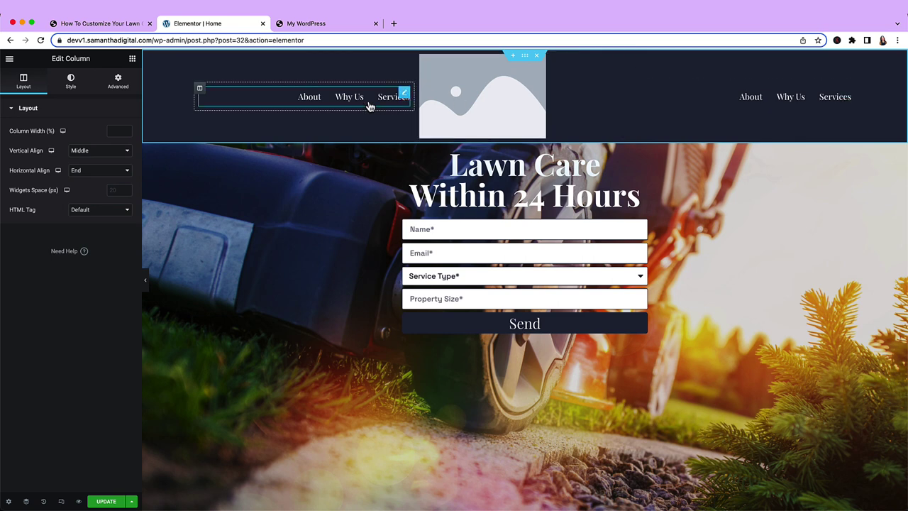
{"action": "left_click", "coordinate": [264, 95]}
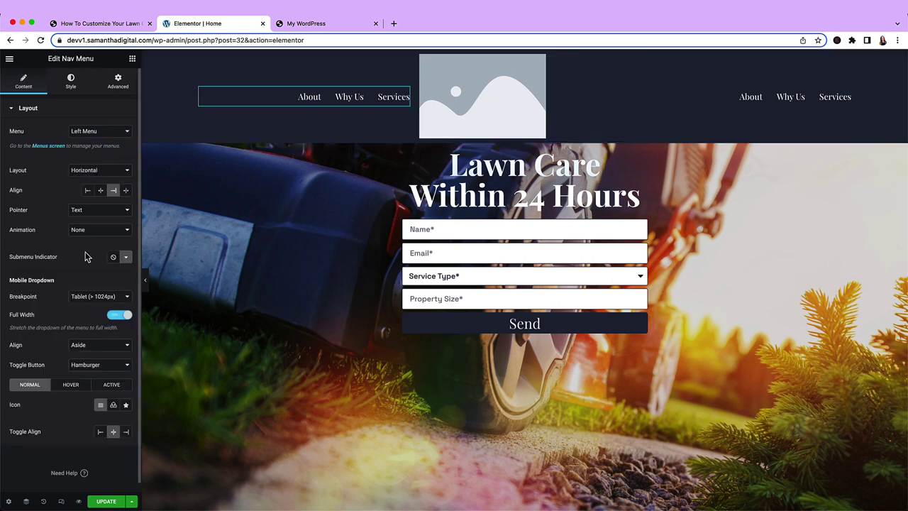
{"action": "left_click", "coordinate": [88, 191]}
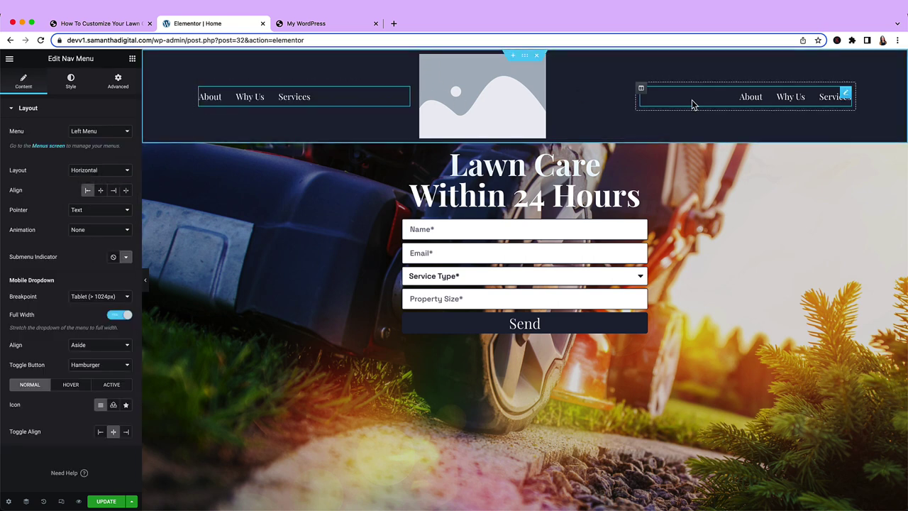
Step: Set the left menu column width to 30% and the logo column to 40%
{"action": "left_click", "coordinate": [199, 90]}
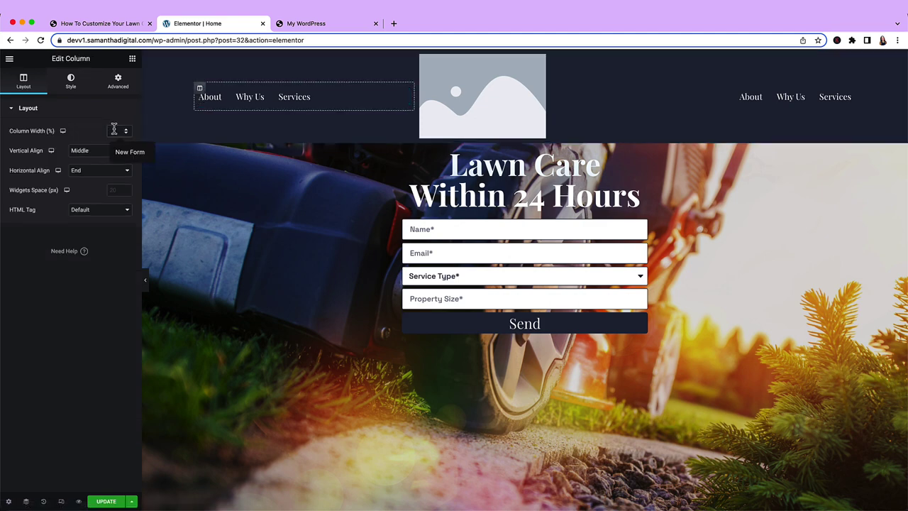
{"action": "left_click", "coordinate": [113, 130]}
{"action": "type", "text": "30"}
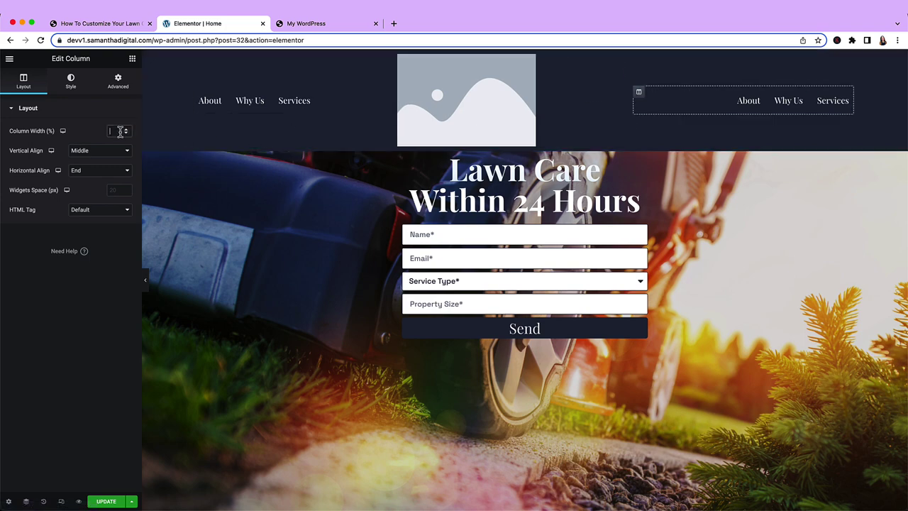
{"action": "type", "text": "30"}
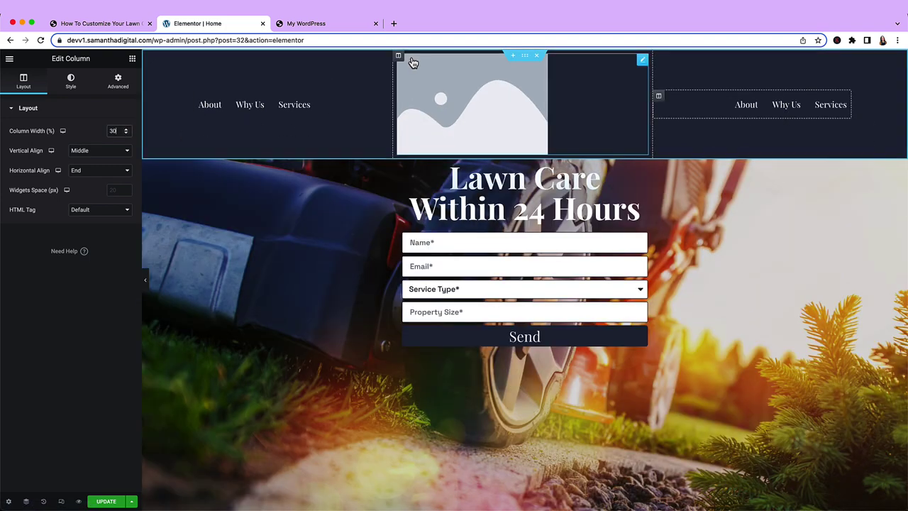
{"action": "left_click", "coordinate": [399, 57]}
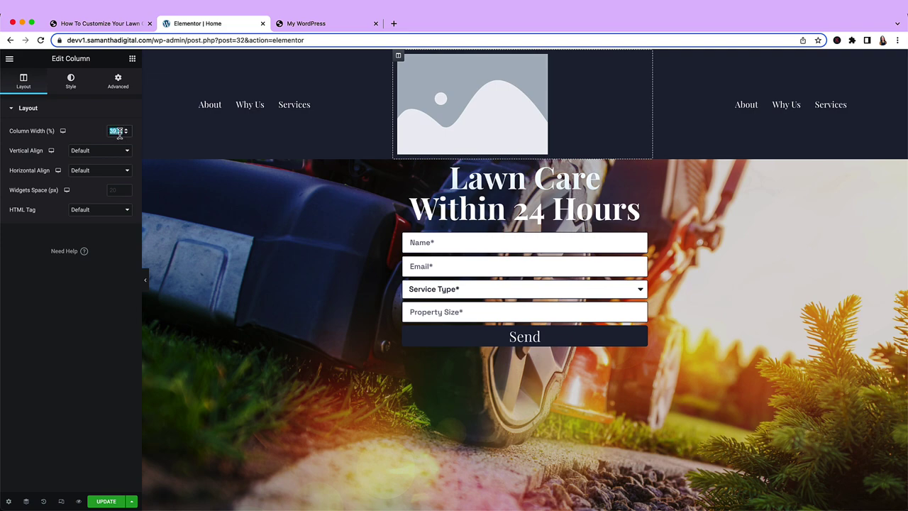
{"action": "type", "text": "40"}
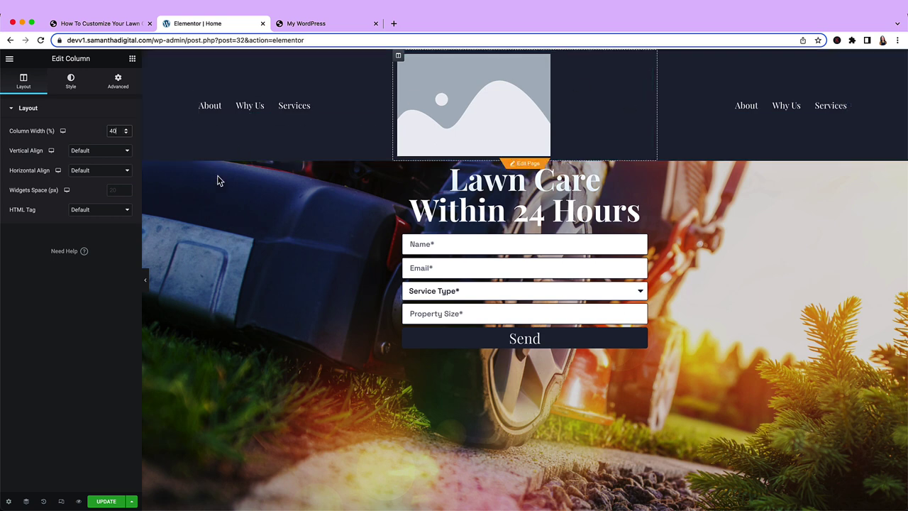
Step: Open the Menus screen link from the left nav menu's settings in a new tab
{"action": "left_click", "coordinate": [236, 103]}
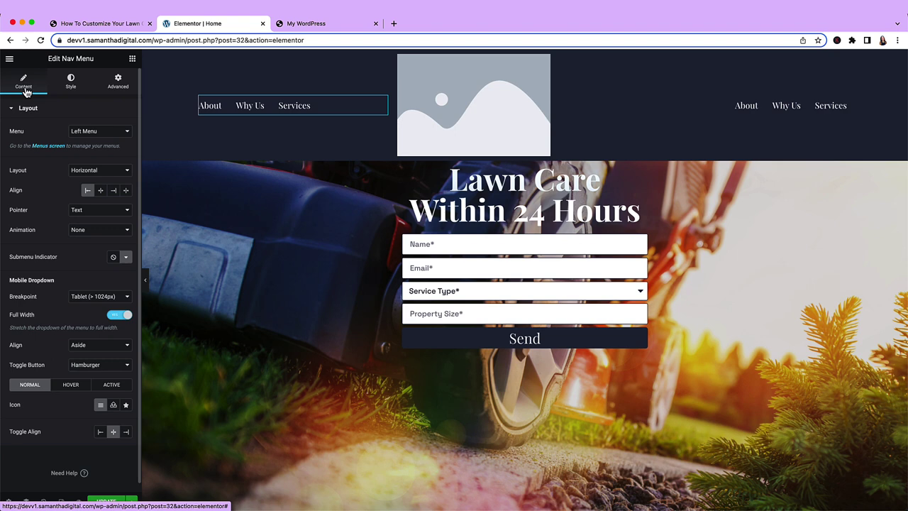
{"action": "scroll", "coordinate": [26, 93], "scroll_direction": "down", "scroll_amount": 1}
{"action": "scroll", "coordinate": [26, 100], "scroll_direction": "down", "scroll_amount": 1}
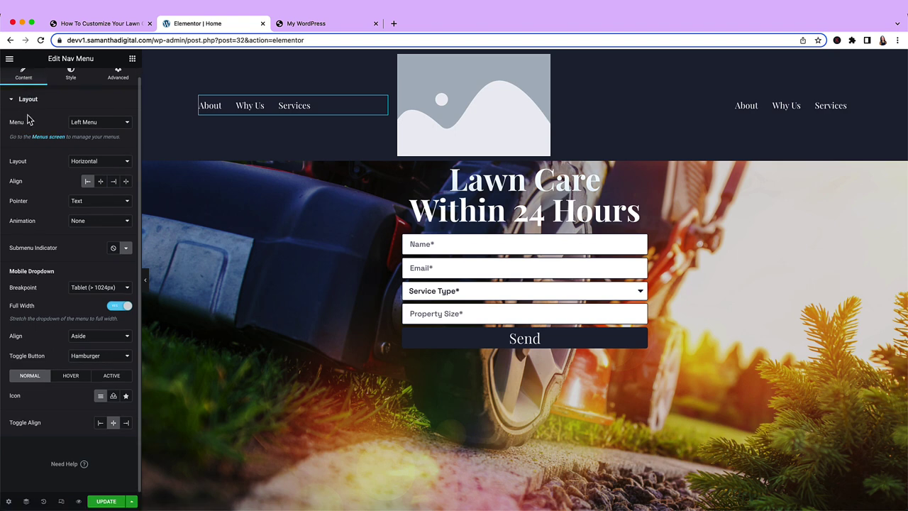
{"action": "scroll", "coordinate": [21, 126], "scroll_direction": "up", "scroll_amount": 2}
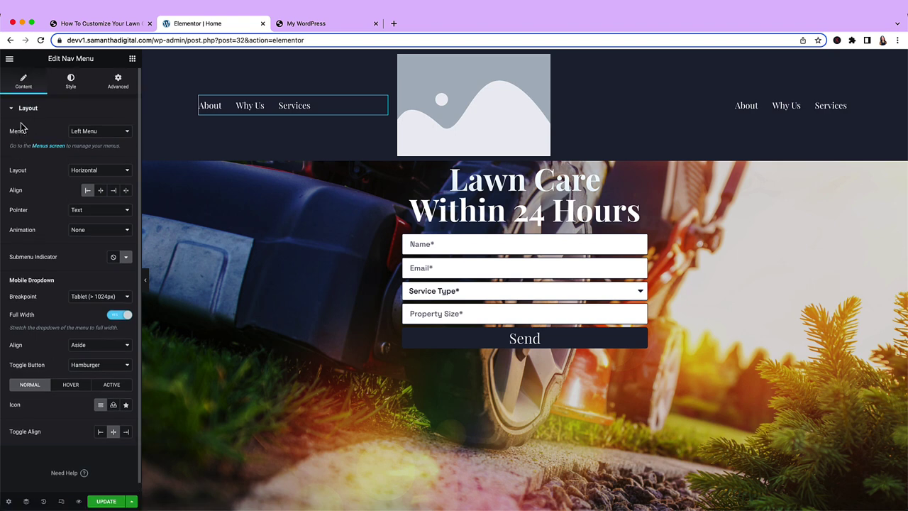
{"action": "right_click", "coordinate": [53, 147]}
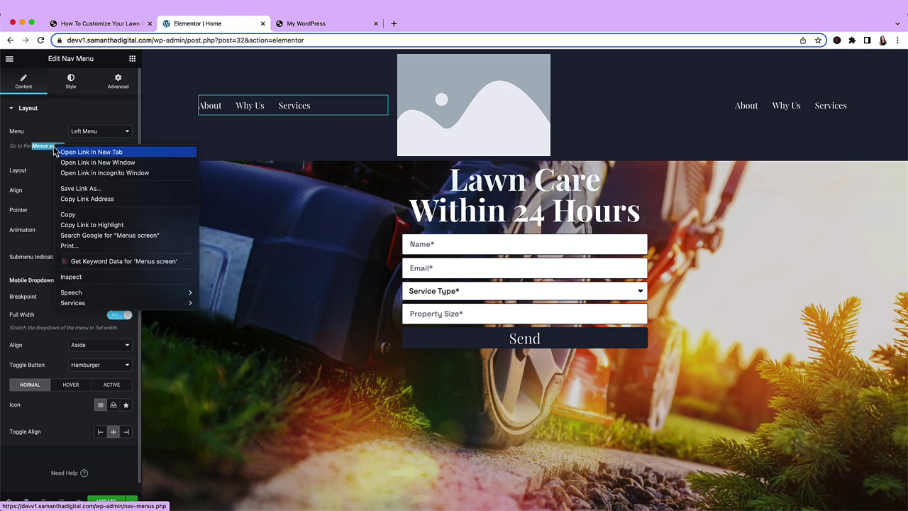
{"action": "left_click", "coordinate": [89, 151]}
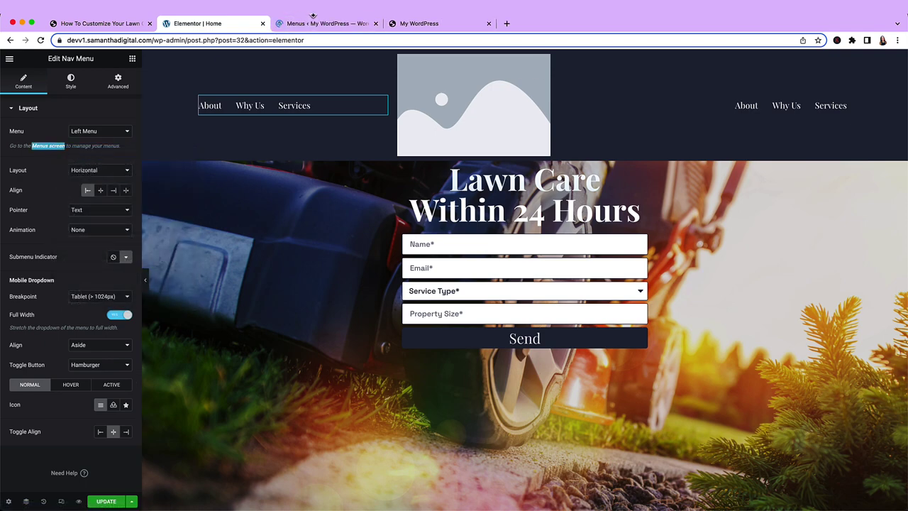
Step: Permanently delete the Right Menu and the Left Menu, leaving only Main menu
{"action": "left_click", "coordinate": [309, 23]}
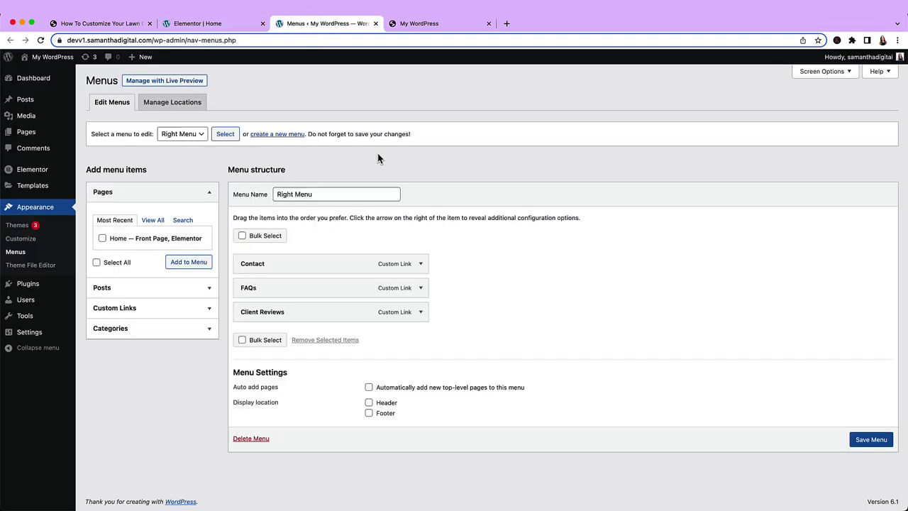
{"action": "left_click", "coordinate": [222, 27]}
{"action": "left_click", "coordinate": [305, 27]}
{"action": "left_click", "coordinate": [263, 440]}
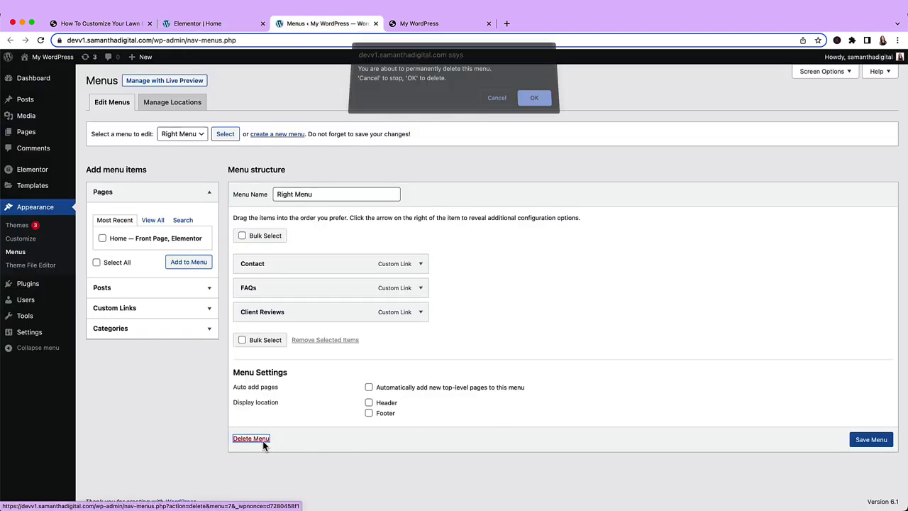
{"action": "left_click", "coordinate": [535, 101]}
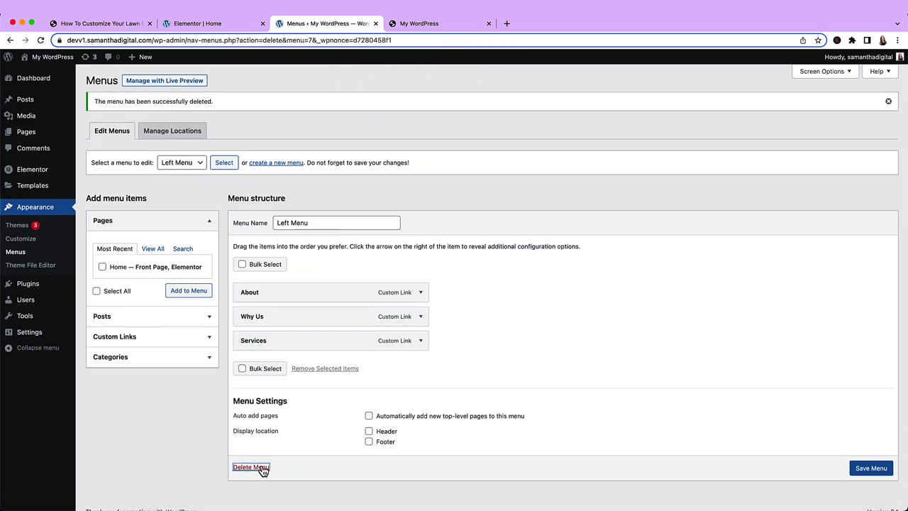
{"action": "left_click", "coordinate": [262, 468]}
{"action": "left_click", "coordinate": [540, 107]}
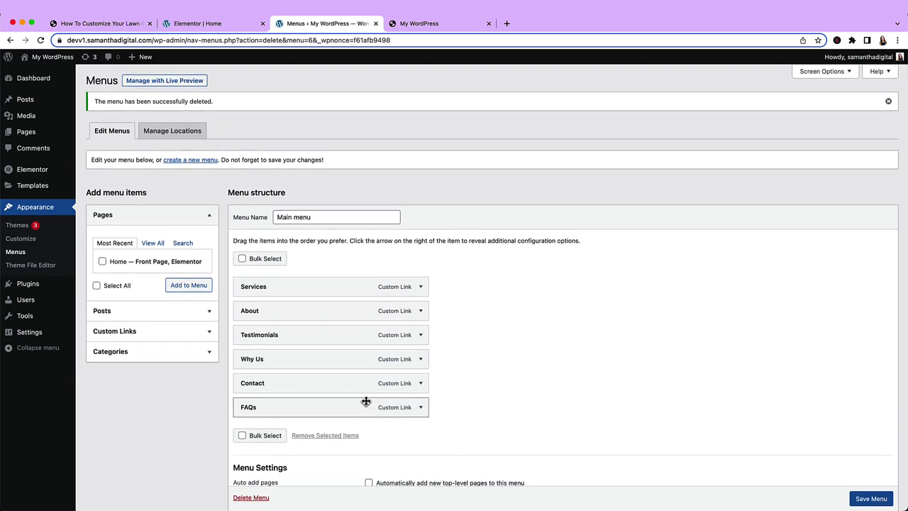
{"action": "left_click", "coordinate": [223, 23]}
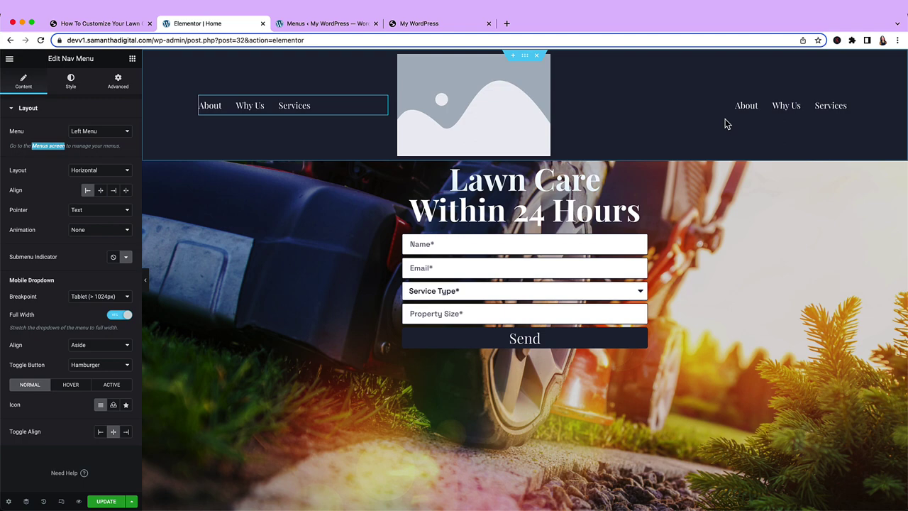
{"action": "left_click", "coordinate": [326, 23]}
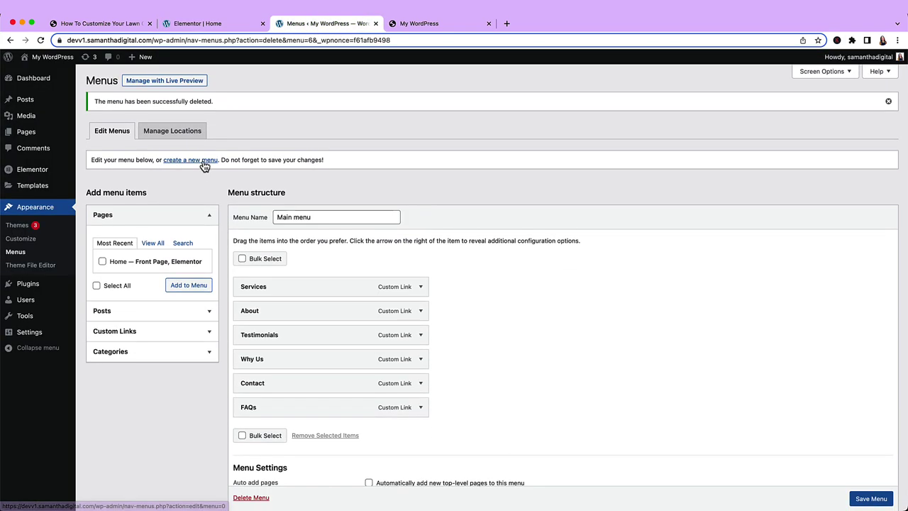
Step: Create a new empty menu named 'Left Menu'
{"action": "left_click", "coordinate": [204, 163]}
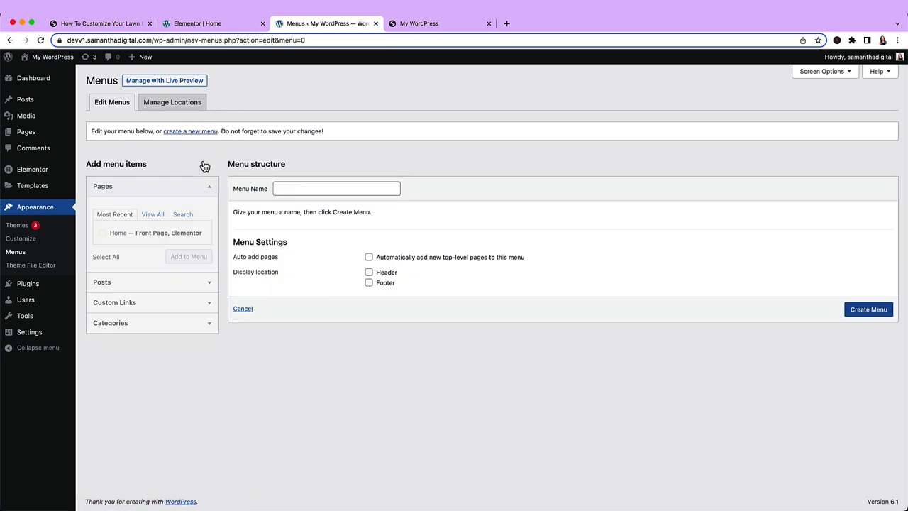
{"action": "left_click", "coordinate": [279, 189]}
{"action": "type", "text": "Le"}
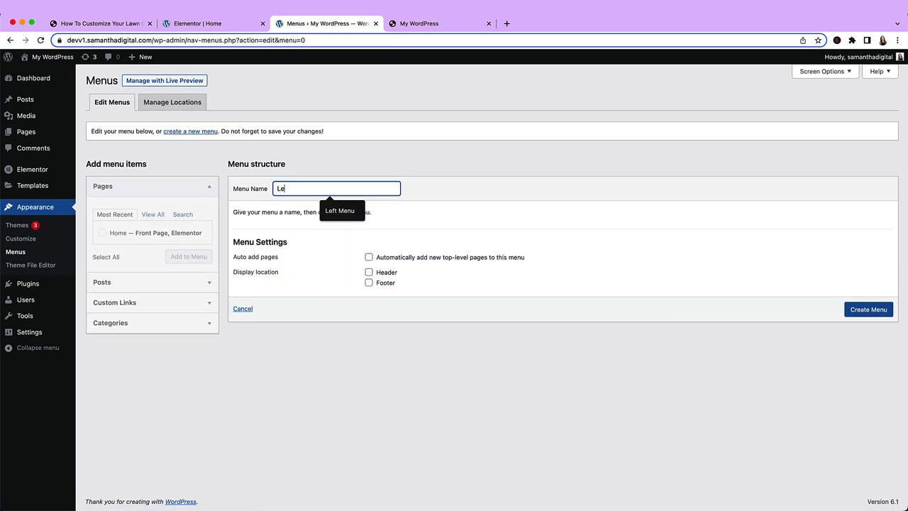
{"action": "type", "text": "ft Menu"}
{"action": "left_click", "coordinate": [852, 309]}
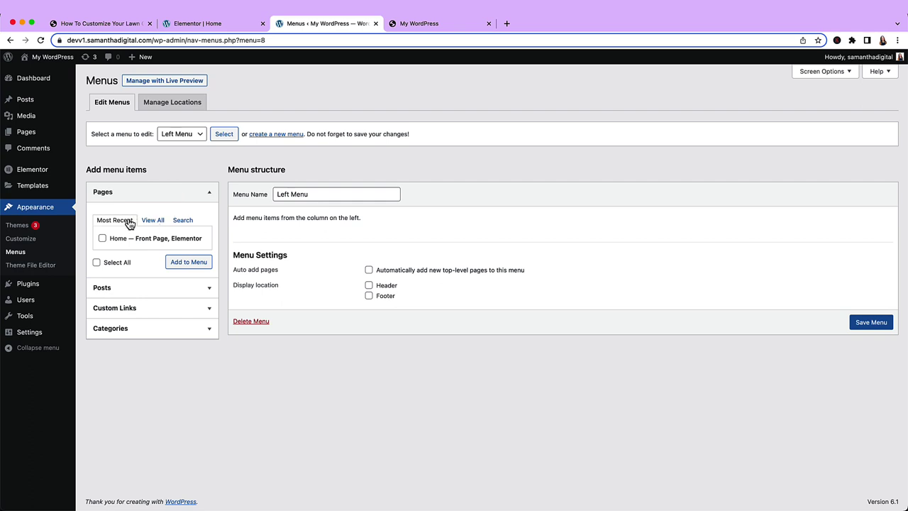
Step: Expand Custom Links, then view the live Lawn Care Guy site's split header
{"action": "left_click", "coordinate": [208, 310]}
{"action": "left_click", "coordinate": [167, 261]}
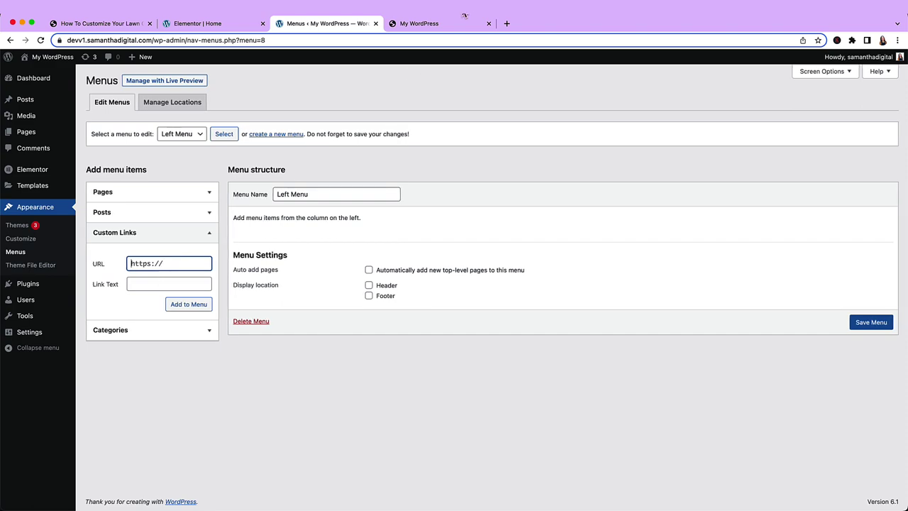
{"action": "left_click", "coordinate": [425, 24]}
{"action": "scroll", "coordinate": [426, 127], "scroll_direction": "up", "scroll_amount": 5}
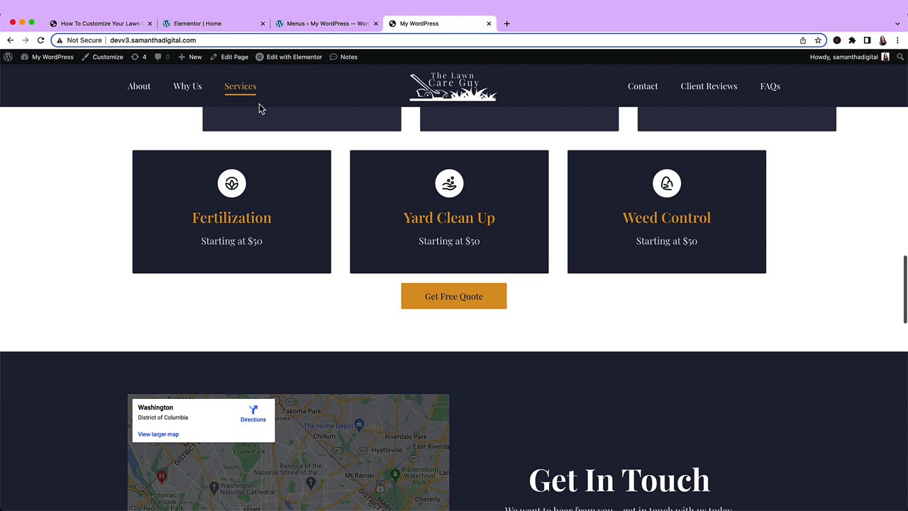
Step: Try the live site's Services, Why Us and About section links
{"action": "left_click", "coordinate": [240, 87]}
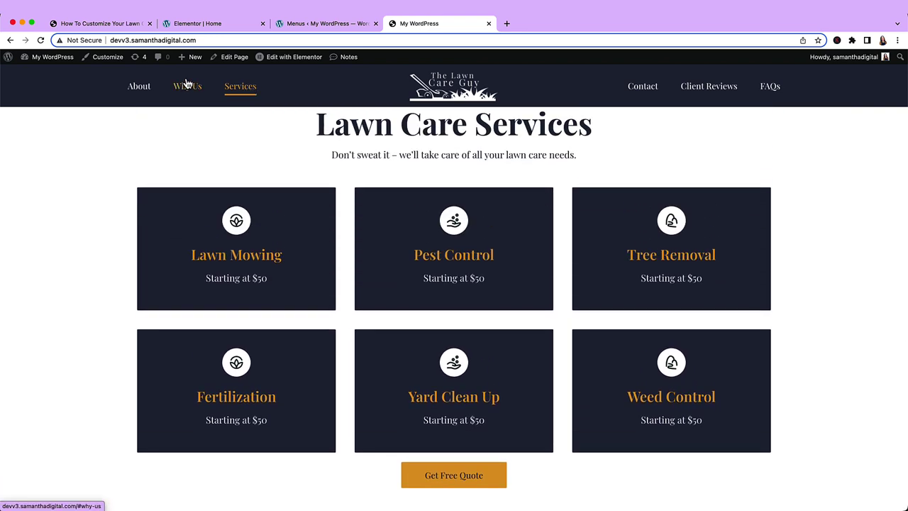
{"action": "left_click", "coordinate": [187, 86]}
{"action": "left_click", "coordinate": [134, 88]}
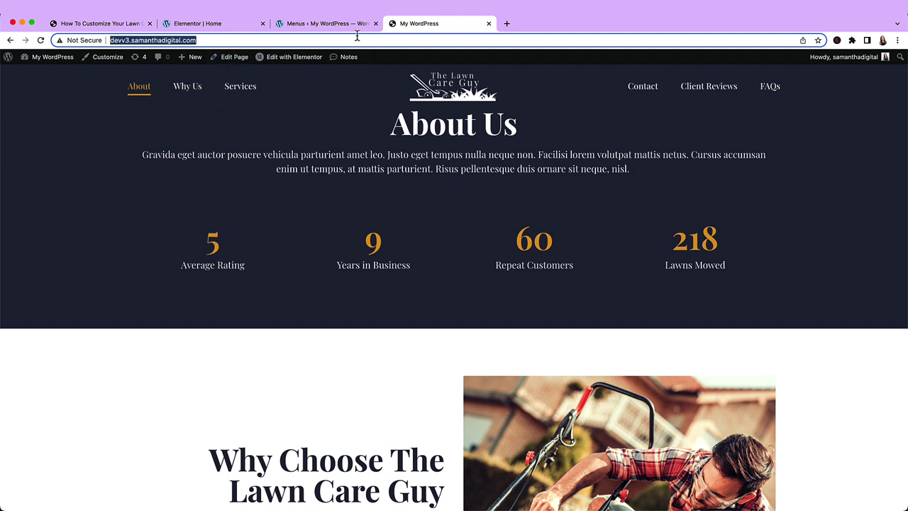
{"action": "left_click", "coordinate": [228, 27]}
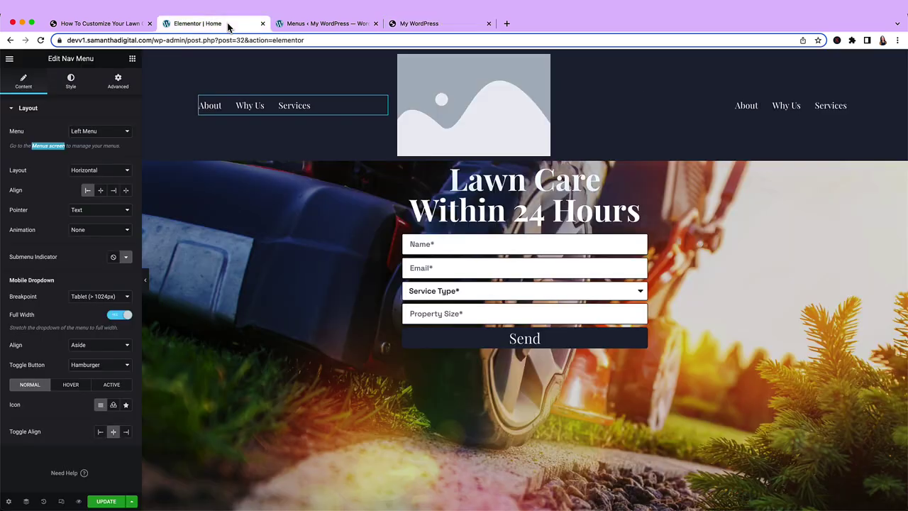
{"action": "left_click", "coordinate": [285, 25]}
{"action": "left_click", "coordinate": [408, 24]}
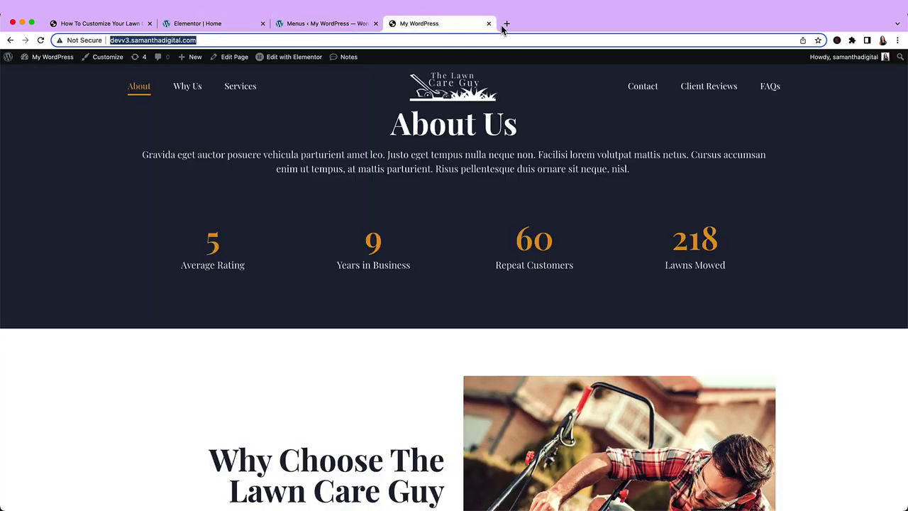
Step: Load the devv1 lawn care dev site home page in a new tab
{"action": "left_click", "coordinate": [506, 24]}
{"action": "type", "text": "dev"}
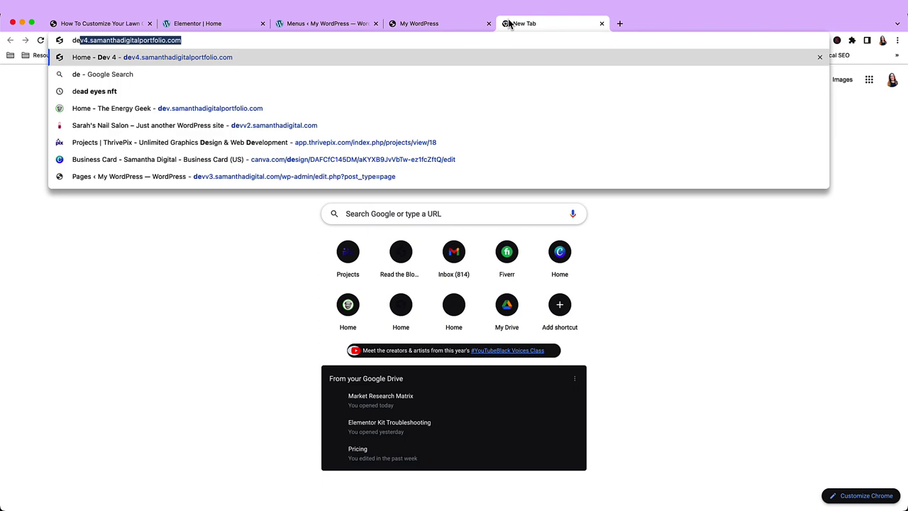
{"action": "key", "text": "Return"}
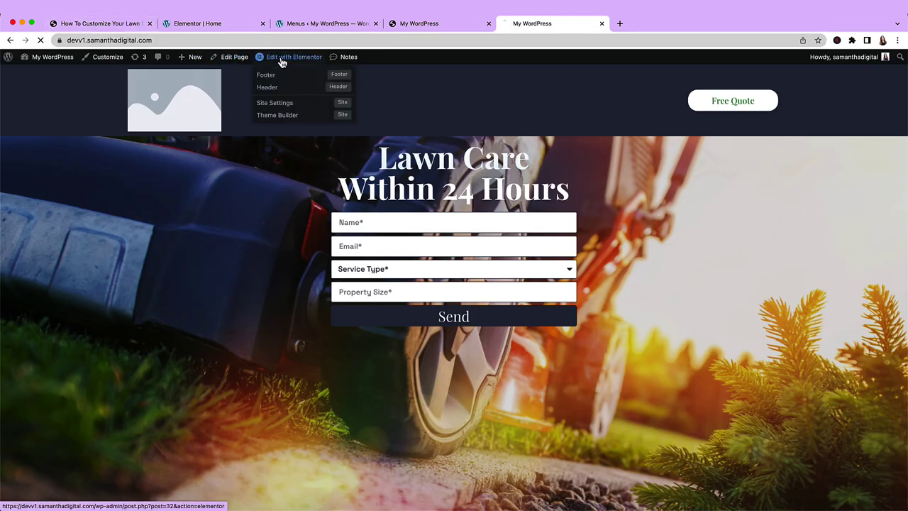
Step: Open the devv1 Home page in Elementor and inspect the About, Why Choose Us, Contact and FAQ anchors
{"action": "left_click", "coordinate": [281, 62]}
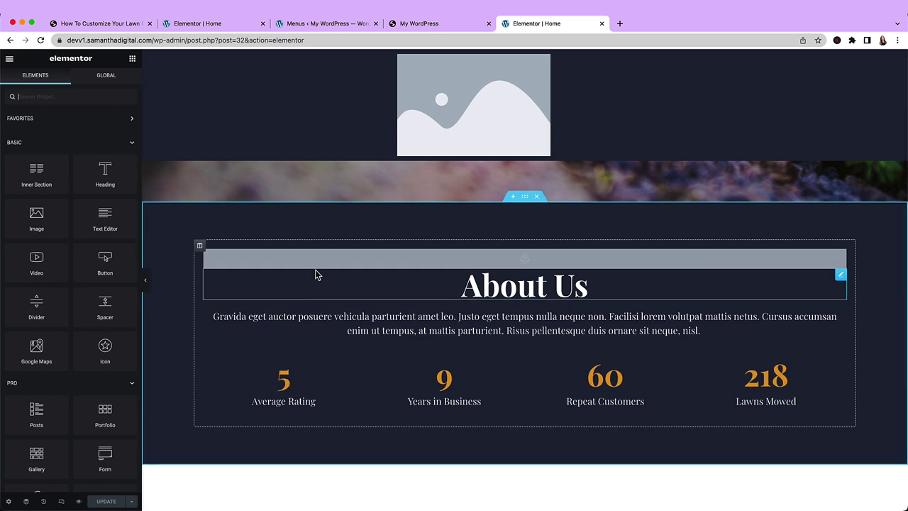
{"action": "left_click", "coordinate": [297, 268]}
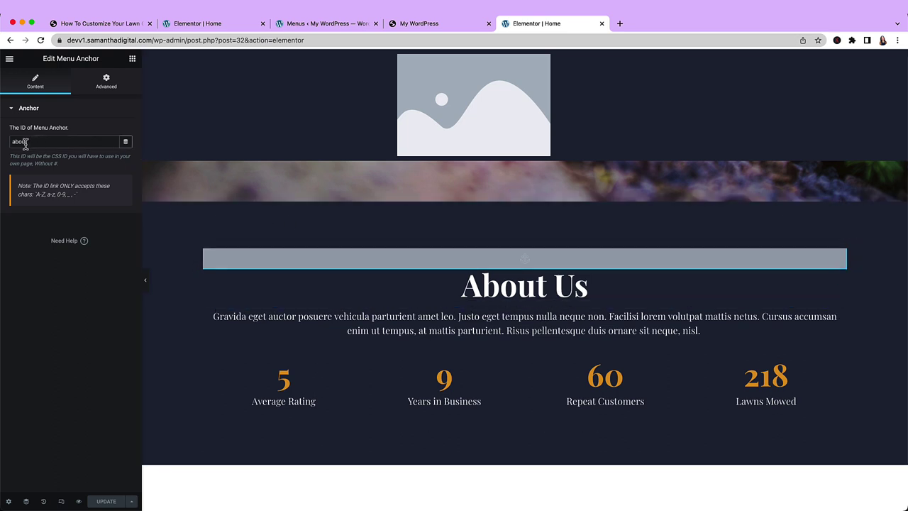
{"action": "left_click_drag", "start_coordinate": [25, 143], "coordinate": [2, 143]}
{"action": "scroll", "coordinate": [389, 365], "scroll_direction": "down", "scroll_amount": 5}
{"action": "left_click", "coordinate": [388, 365]}
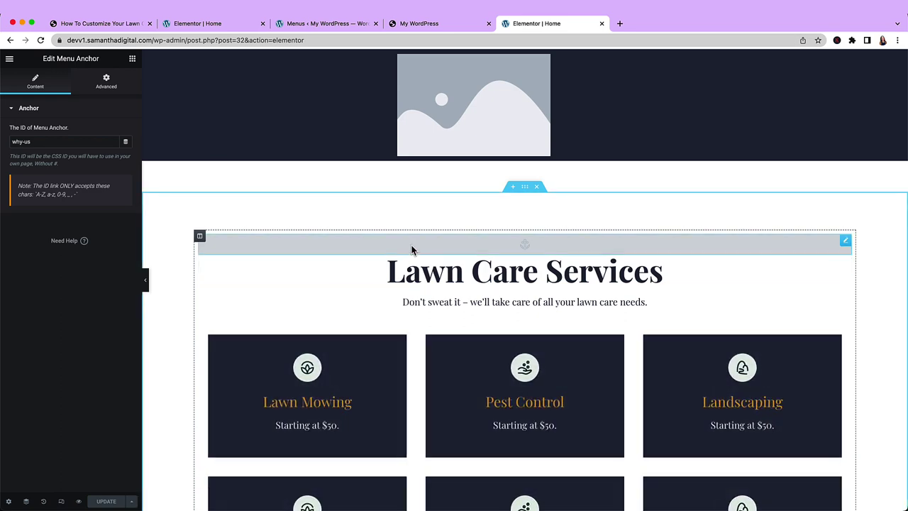
{"action": "scroll", "coordinate": [364, 284], "scroll_direction": "down", "scroll_amount": 6}
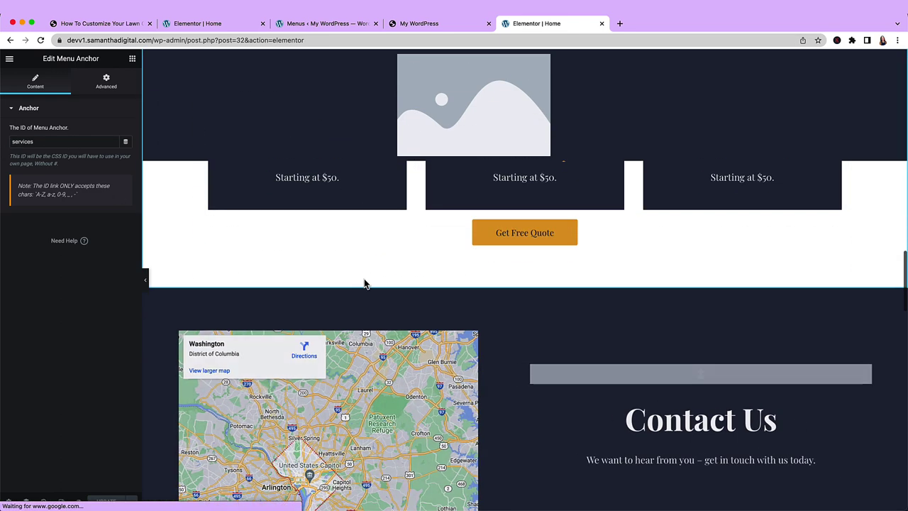
{"action": "left_click", "coordinate": [569, 381]}
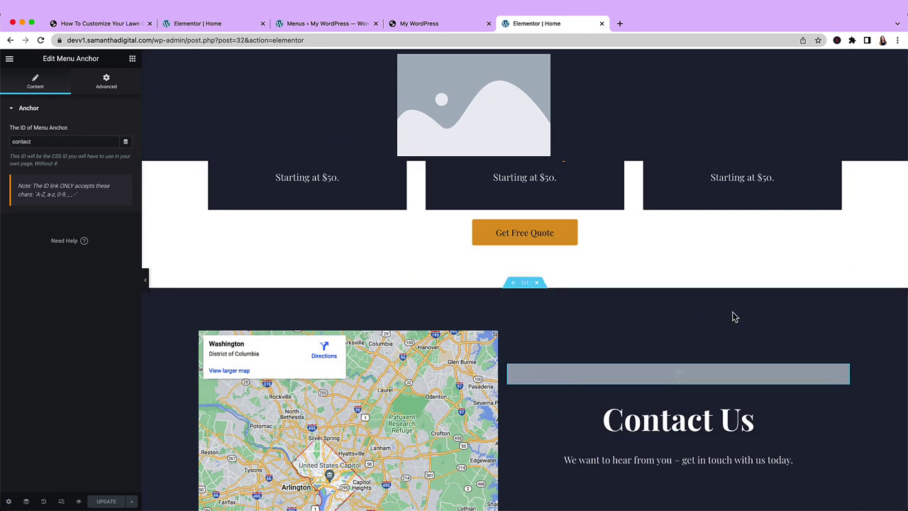
{"action": "scroll", "coordinate": [731, 315], "scroll_direction": "down", "scroll_amount": 7}
{"action": "left_click", "coordinate": [480, 197]}
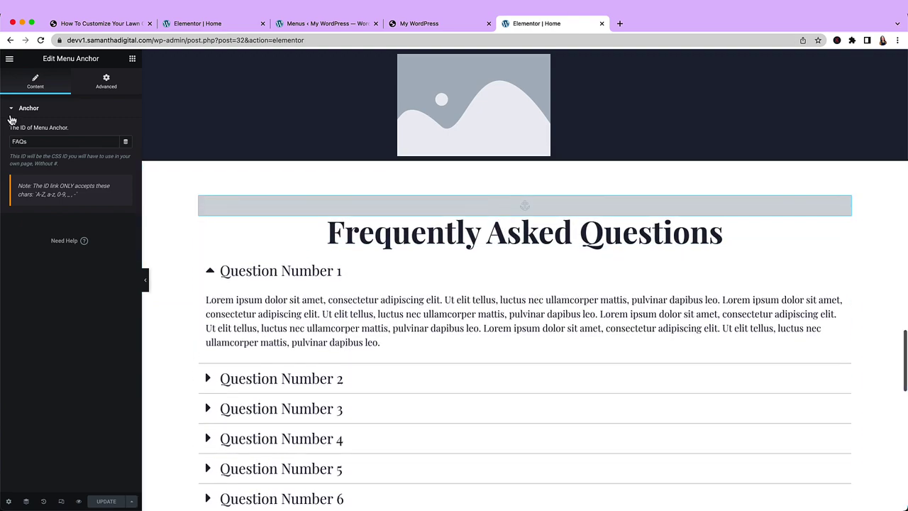
Step: Check the Client Testimonials anchor and the 'quote' anchor above the Lawn Care Within 24 Hours heading
{"action": "scroll", "coordinate": [516, 302], "scroll_direction": "down", "scroll_amount": 5}
{"action": "scroll", "coordinate": [516, 302], "scroll_direction": "down", "scroll_amount": 2}
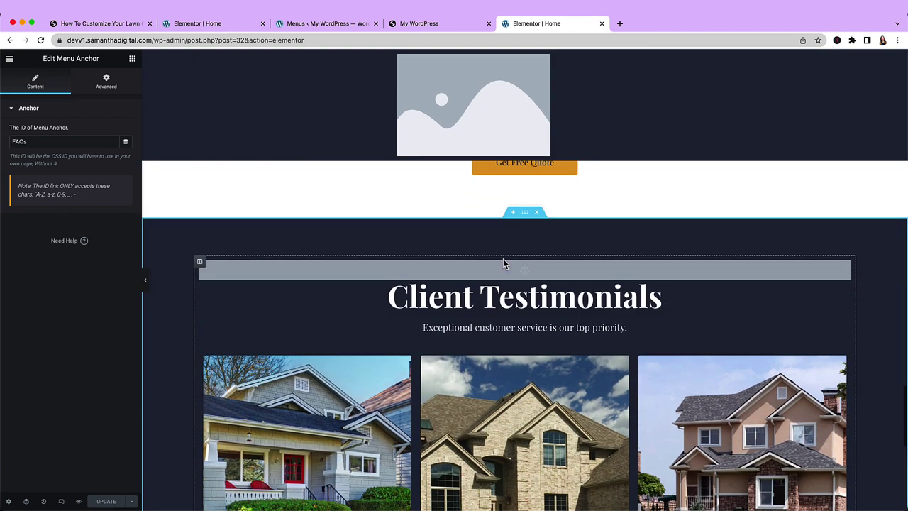
{"action": "left_click", "coordinate": [504, 266]}
{"action": "scroll", "coordinate": [439, 212], "scroll_direction": "down", "scroll_amount": 7}
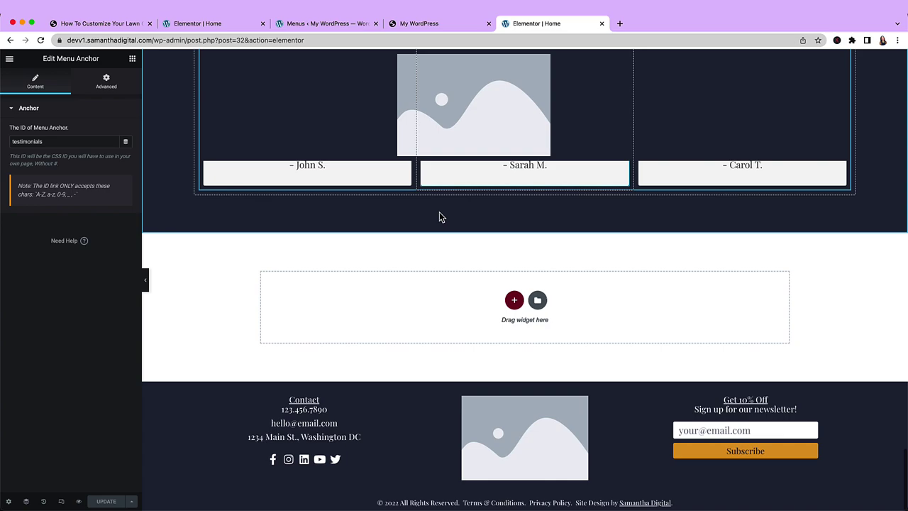
{"action": "scroll", "coordinate": [474, 226], "scroll_direction": "up", "scroll_amount": 2}
{"action": "scroll", "coordinate": [472, 224], "scroll_direction": "up", "scroll_amount": 15}
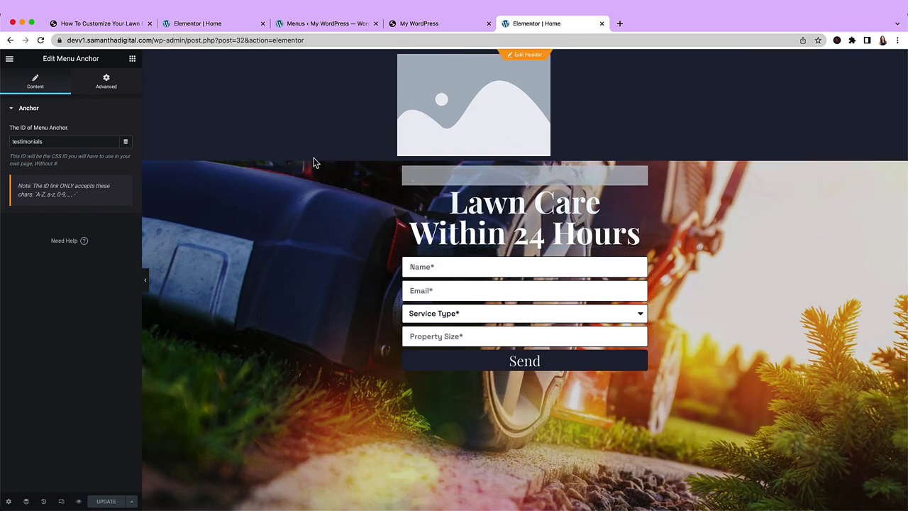
{"action": "left_click", "coordinate": [467, 186]}
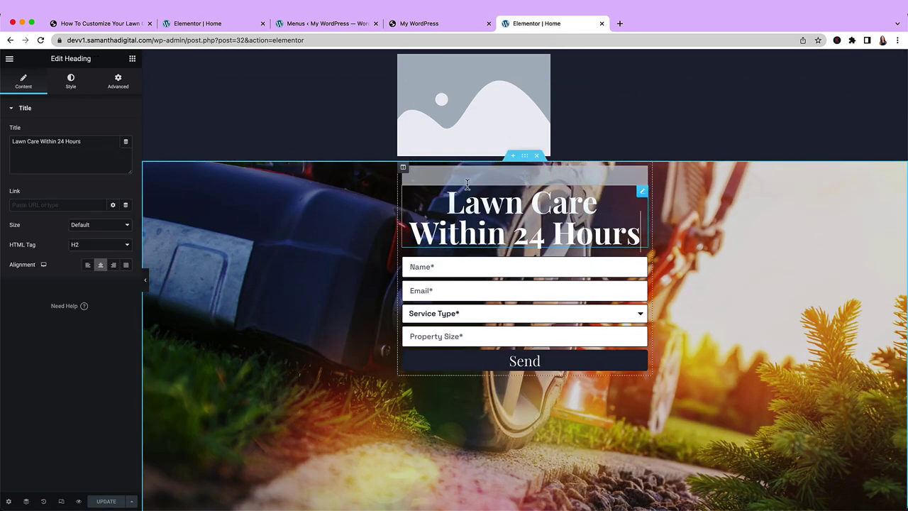
{"action": "left_click", "coordinate": [532, 173]}
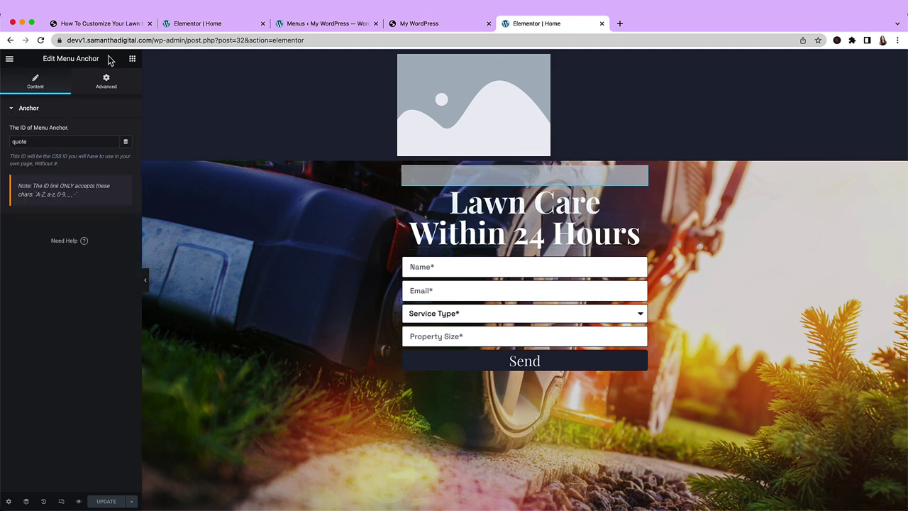
Step: Add a custom link '#about' labelled About to the Left Menu
{"action": "left_click", "coordinate": [199, 26]}
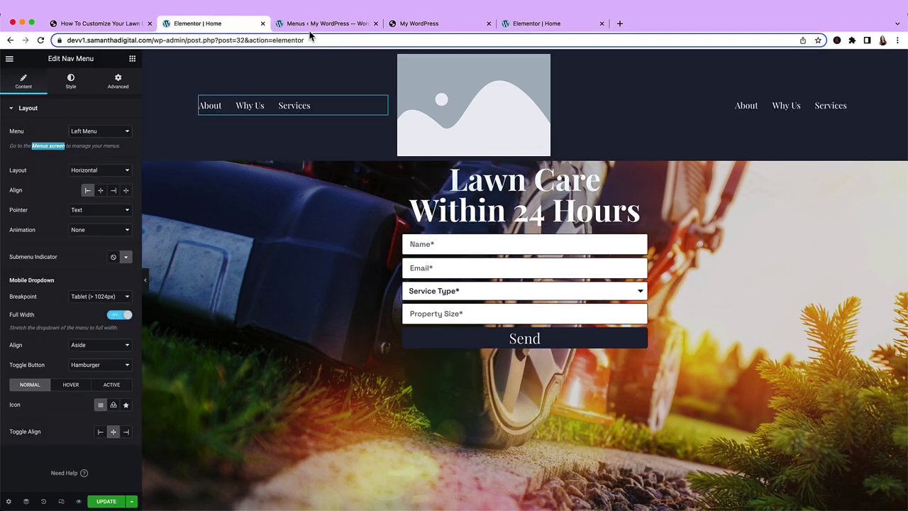
{"action": "left_click", "coordinate": [295, 25]}
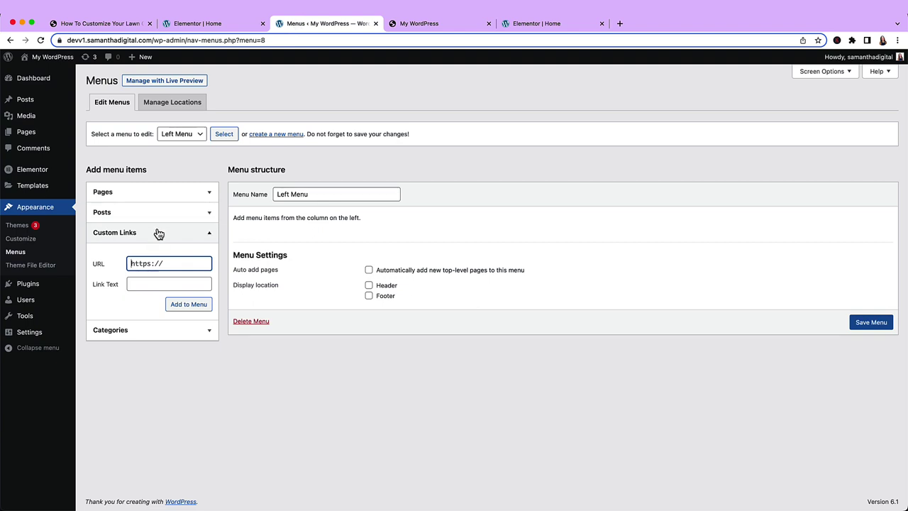
{"action": "key", "text": "super+a"}
{"action": "type", "text": "#about"}
{"action": "key", "text": "Tab"}
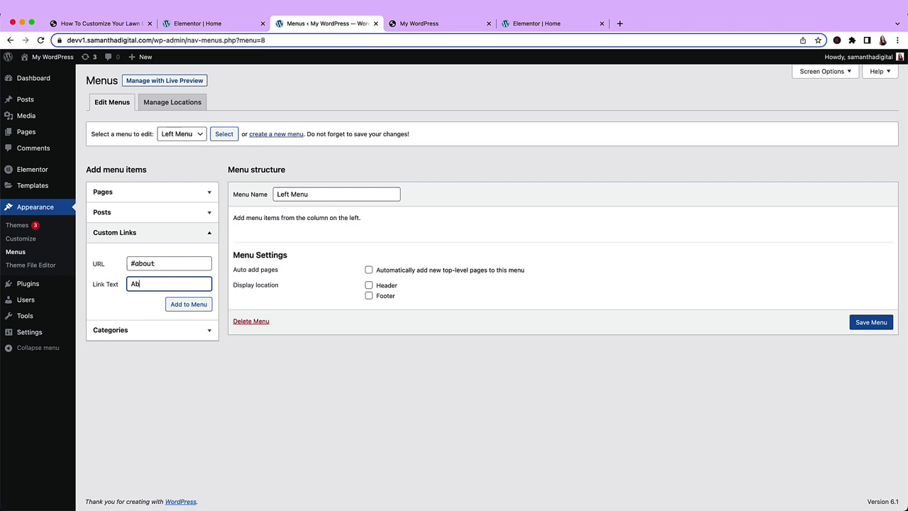
{"action": "left_click", "coordinate": [130, 263]}
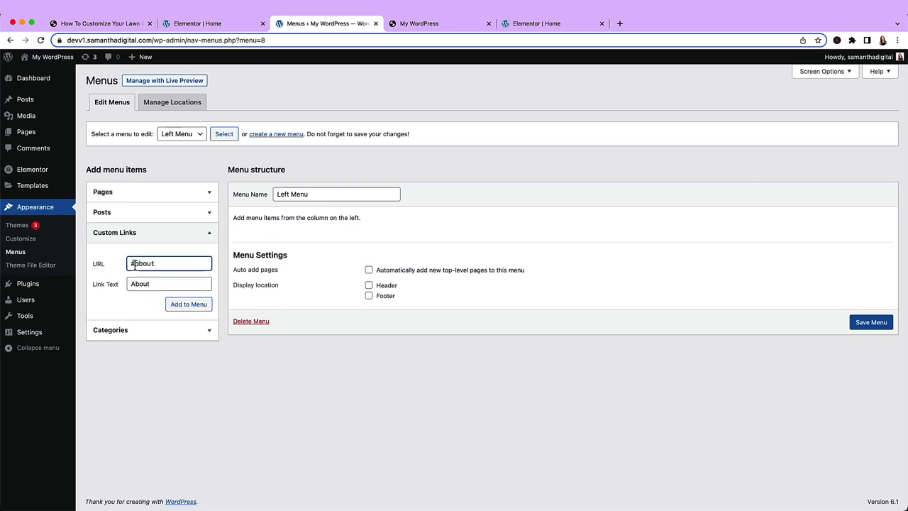
{"action": "left_click_drag", "start_coordinate": [135, 264], "coordinate": [129, 264]}
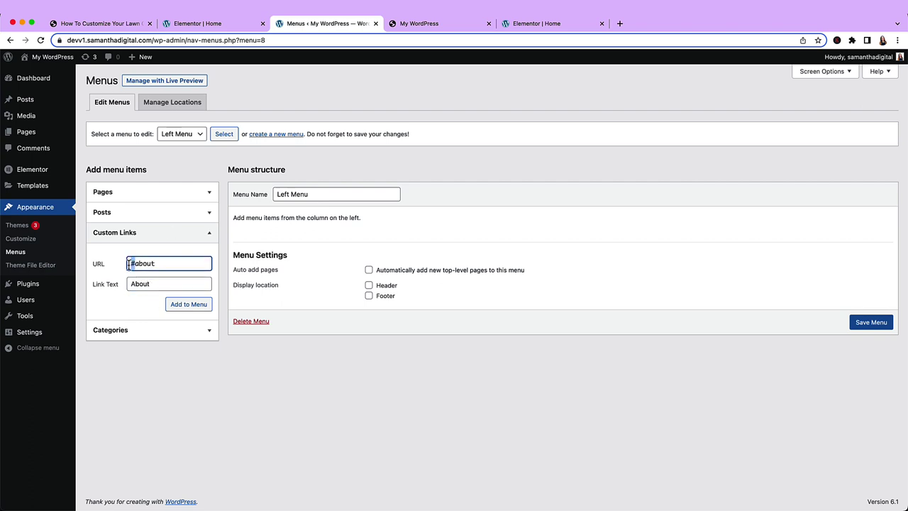
{"action": "left_click", "coordinate": [190, 304]}
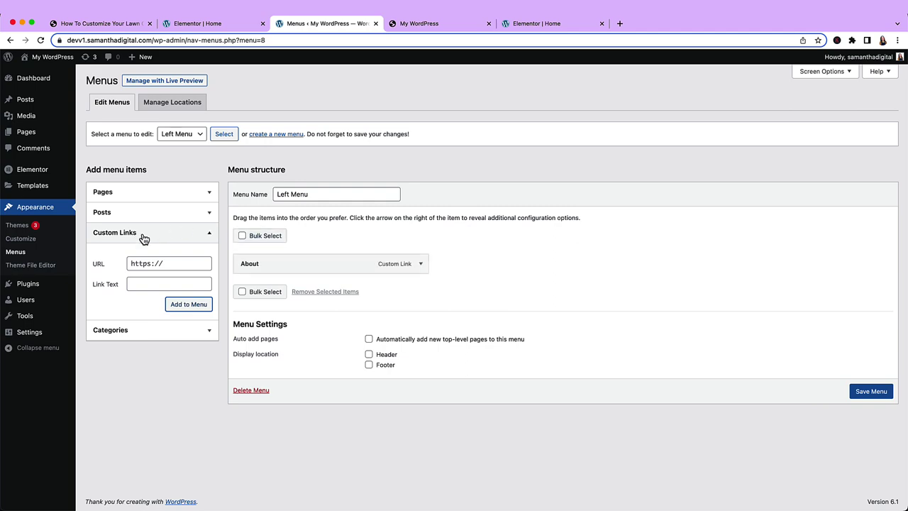
Step: Add a custom link '#why-us' labelled Why Us to the Left Menu
{"action": "left_click", "coordinate": [138, 261]}
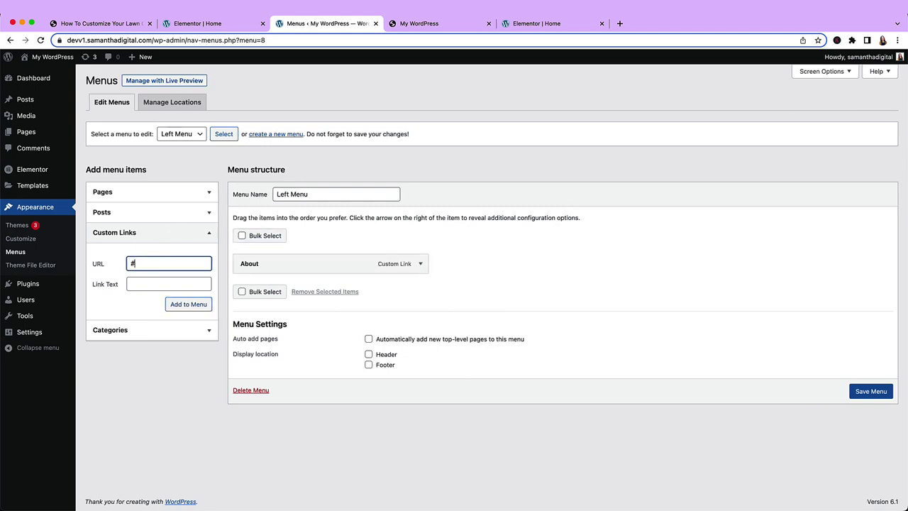
{"action": "left_click", "coordinate": [419, 23]}
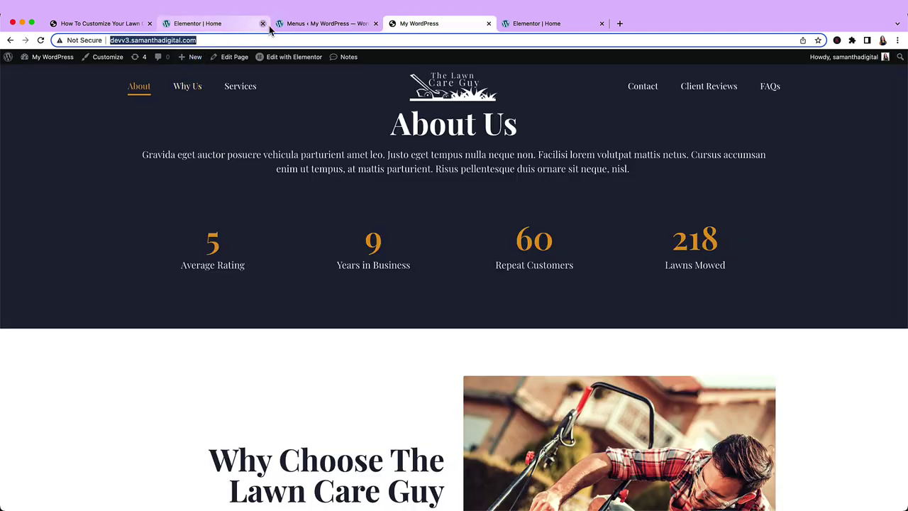
{"action": "left_click", "coordinate": [302, 24]}
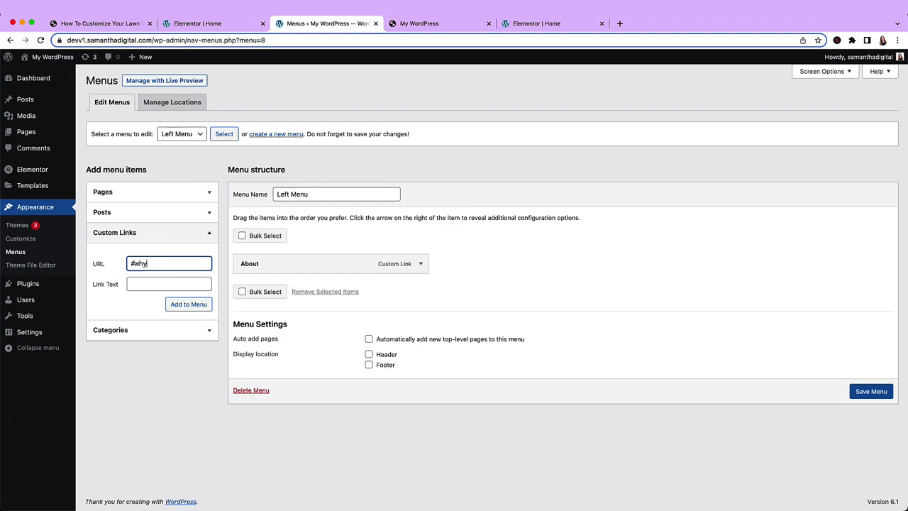
{"action": "type", "text": "#why-us"}
{"action": "key", "text": "Tab"}
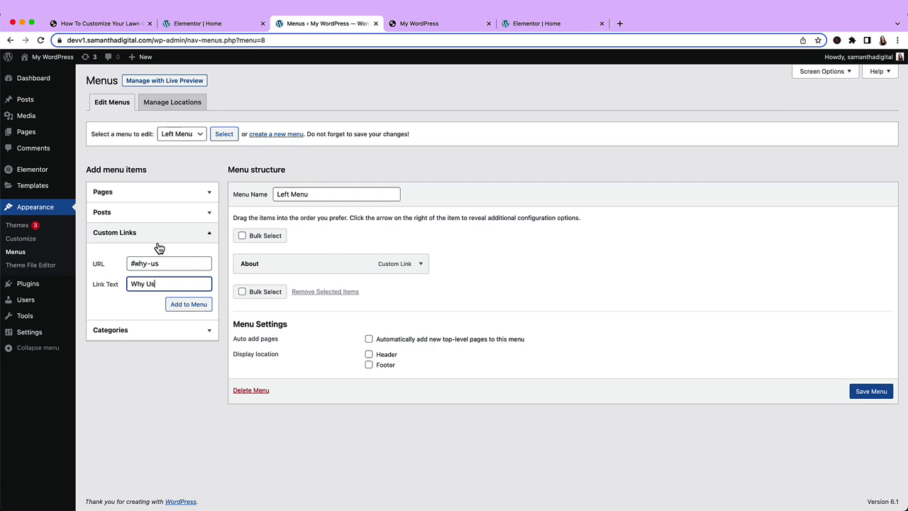
{"action": "left_click_drag", "start_coordinate": [167, 264], "coordinate": [142, 263]}
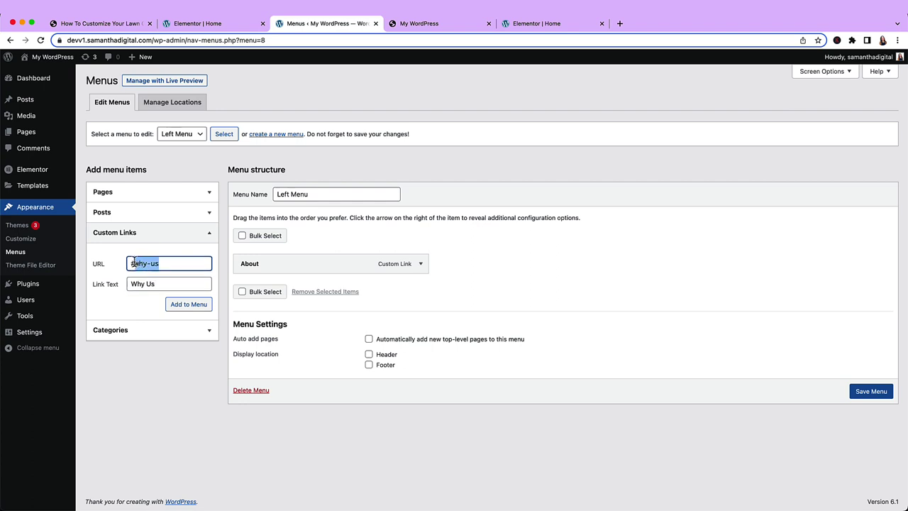
{"action": "left_click_drag", "start_coordinate": [137, 262], "coordinate": [109, 264]}
{"action": "left_click", "coordinate": [137, 263]}
{"action": "left_click", "coordinate": [176, 304]}
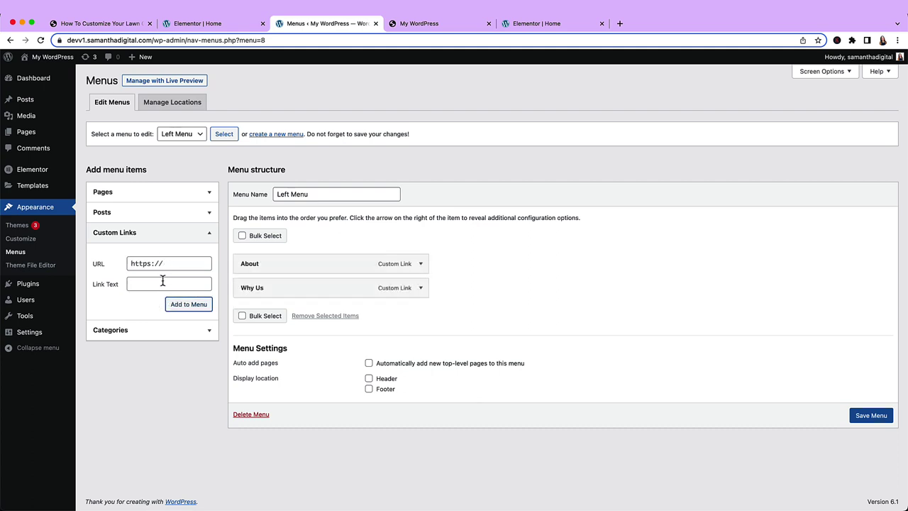
Step: Add a custom link '#services' labelled Services to the Left Menu
{"action": "left_click", "coordinate": [137, 263]}
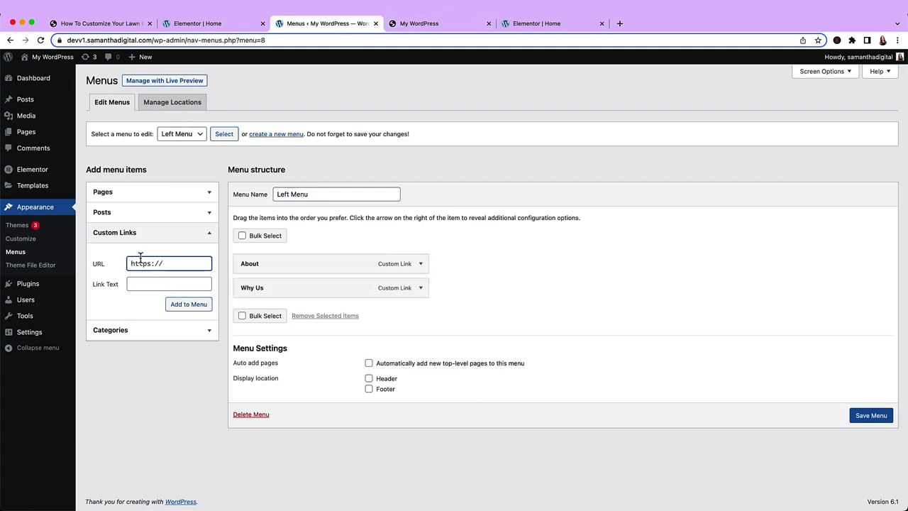
{"action": "key", "text": "super+a"}
{"action": "type", "text": "#"}
{"action": "key", "text": "Tab"}
{"action": "left_click", "coordinate": [137, 263]}
{"action": "key", "text": "Delete"}
{"action": "type", "text": "s"}
{"action": "left_click", "coordinate": [135, 283]}
{"action": "type", "text": "S"}
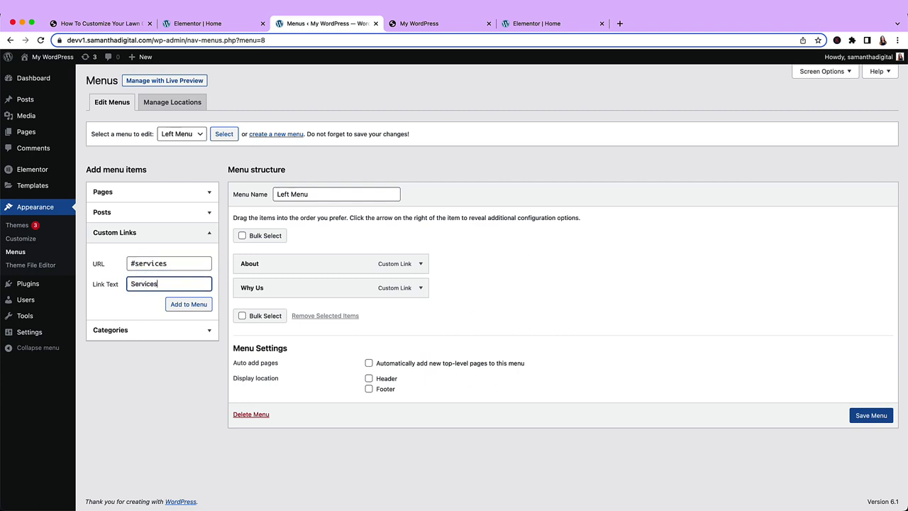
{"action": "left_click", "coordinate": [177, 304]}
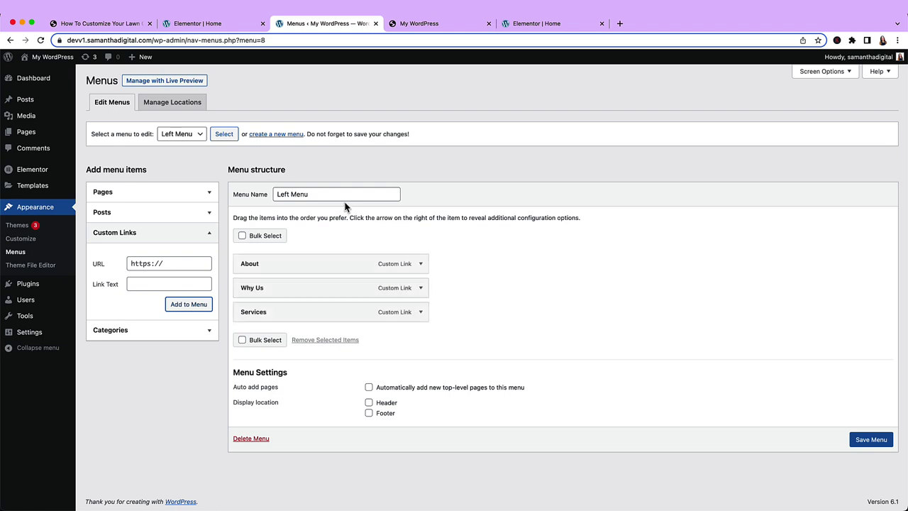
Step: Save the Left Menu and create a new empty menu named 'Right Menu'
{"action": "left_click", "coordinate": [861, 439]}
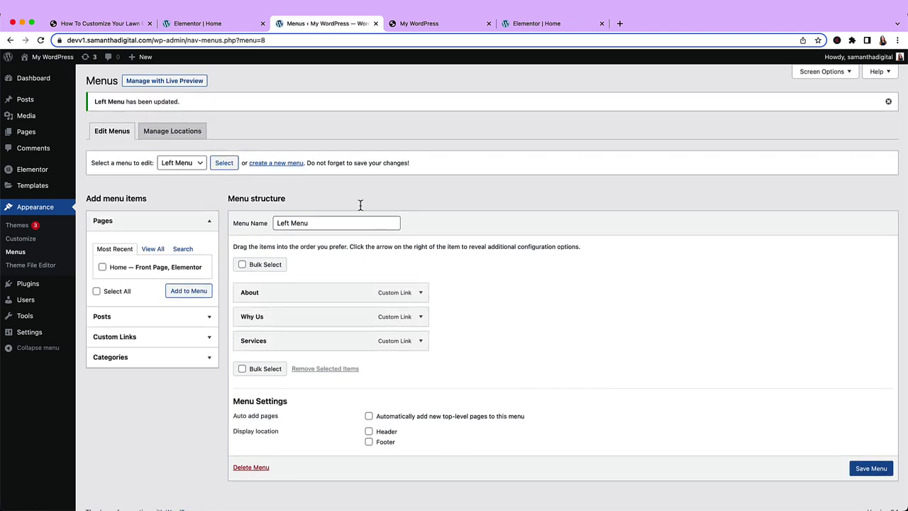
{"action": "left_click", "coordinate": [276, 162]}
{"action": "left_click", "coordinate": [289, 190]}
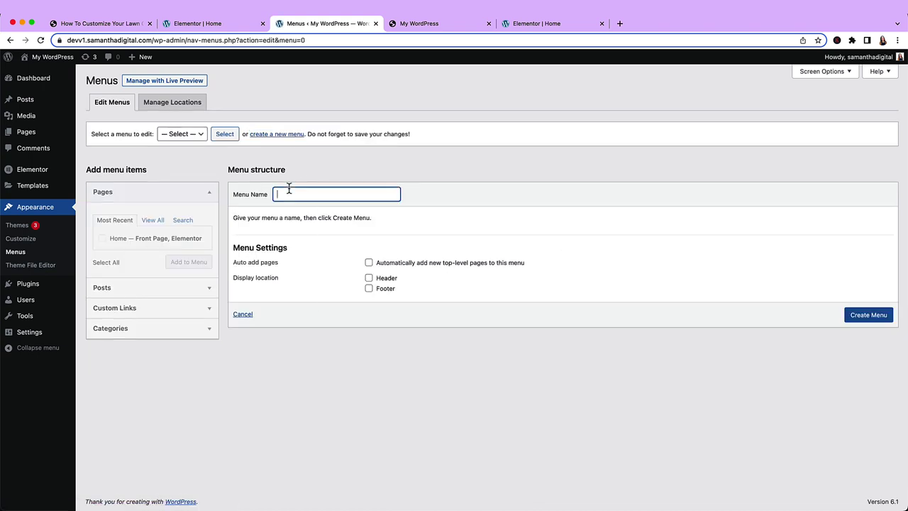
{"action": "type", "text": "Right Menu"}
{"action": "left_click", "coordinate": [883, 318]}
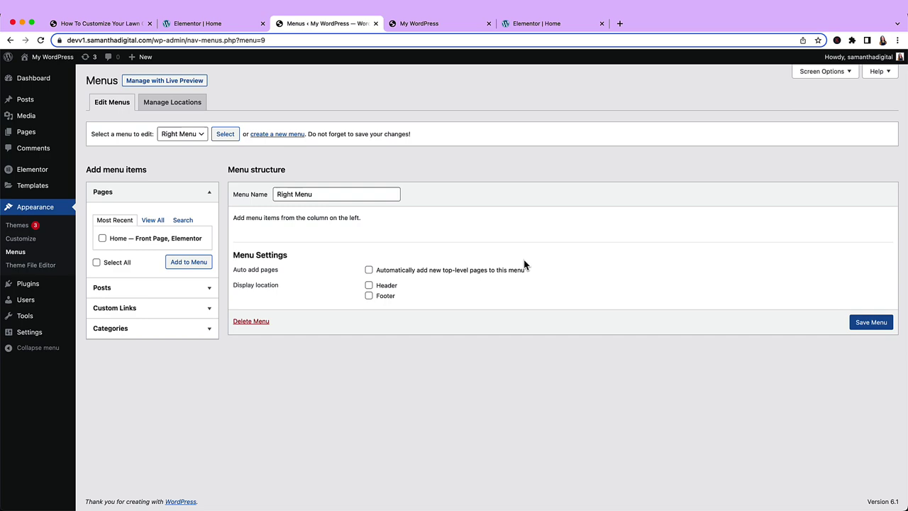
{"action": "left_click", "coordinate": [129, 310]}
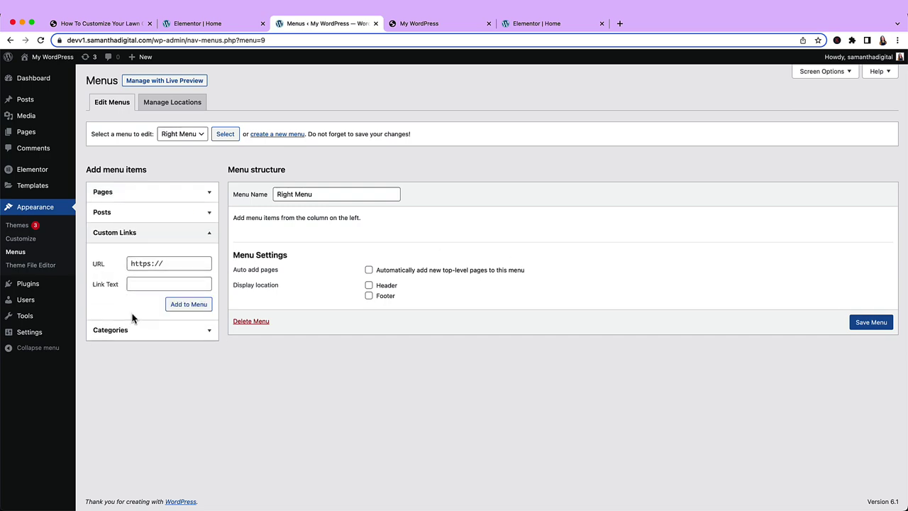
{"action": "left_click", "coordinate": [558, 26]}
{"action": "left_click", "coordinate": [427, 26]}
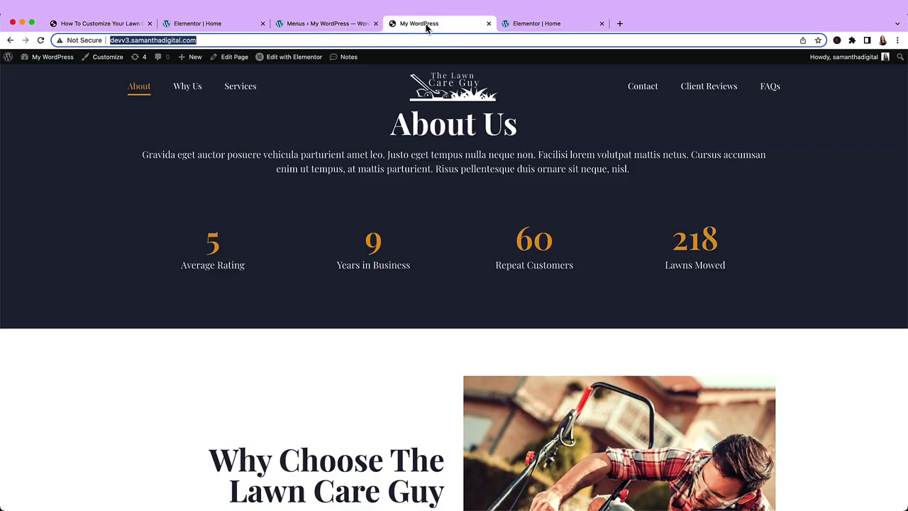
{"action": "scroll", "coordinate": [471, 135], "scroll_direction": "down", "scroll_amount": 4}
{"action": "scroll", "coordinate": [187, 95], "scroll_direction": "up", "scroll_amount": 6}
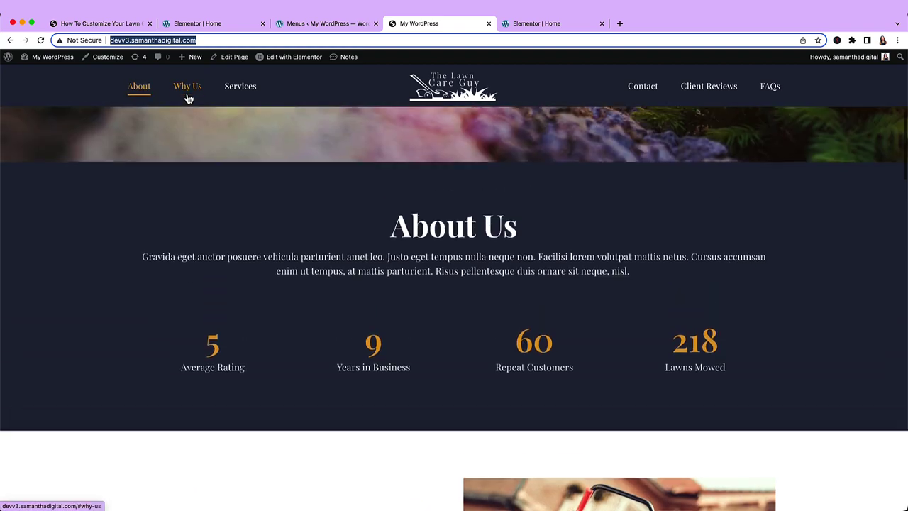
{"action": "scroll", "coordinate": [374, 242], "scroll_direction": "down", "scroll_amount": 10}
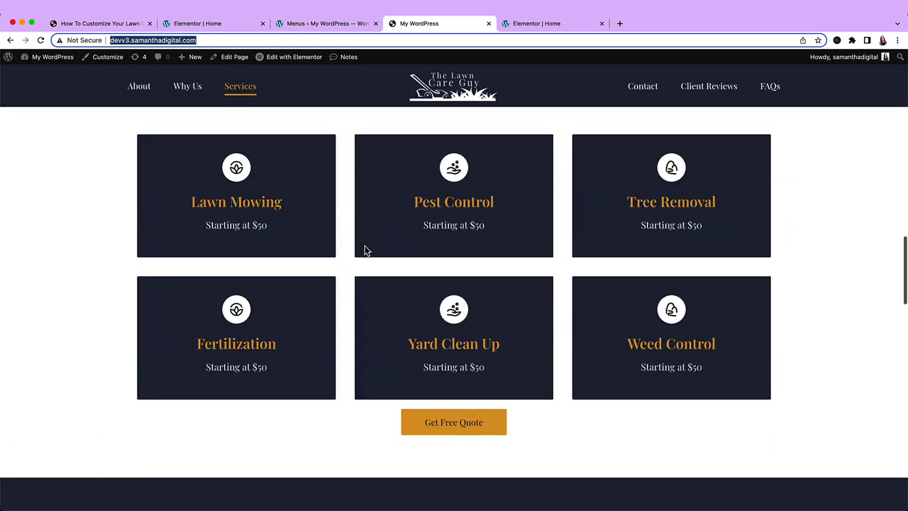
{"action": "scroll", "coordinate": [366, 196], "scroll_direction": "down", "scroll_amount": 5}
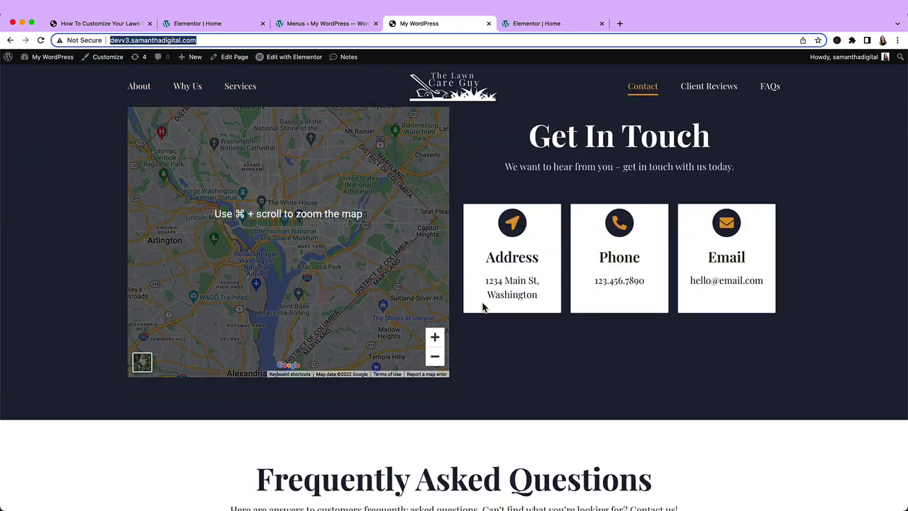
{"action": "scroll", "coordinate": [435, 257], "scroll_direction": "down", "scroll_amount": 5}
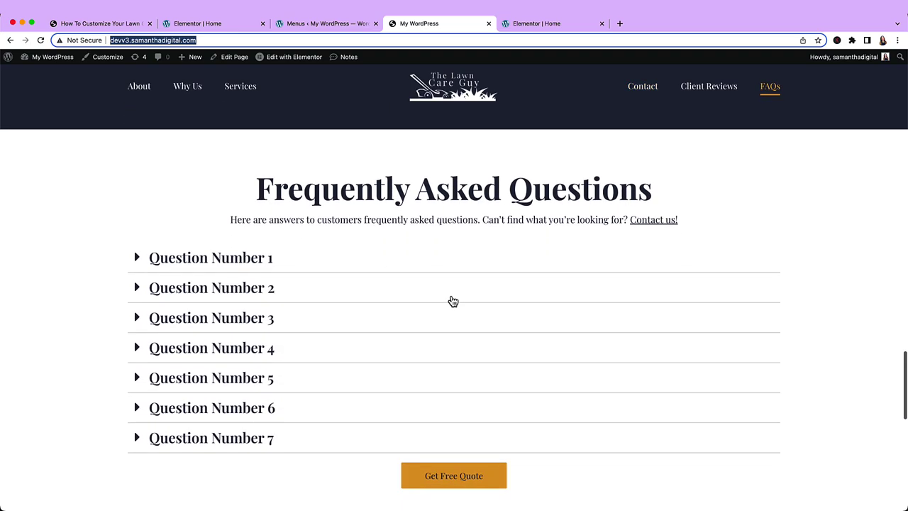
{"action": "scroll", "coordinate": [454, 300], "scroll_direction": "down", "scroll_amount": 8}
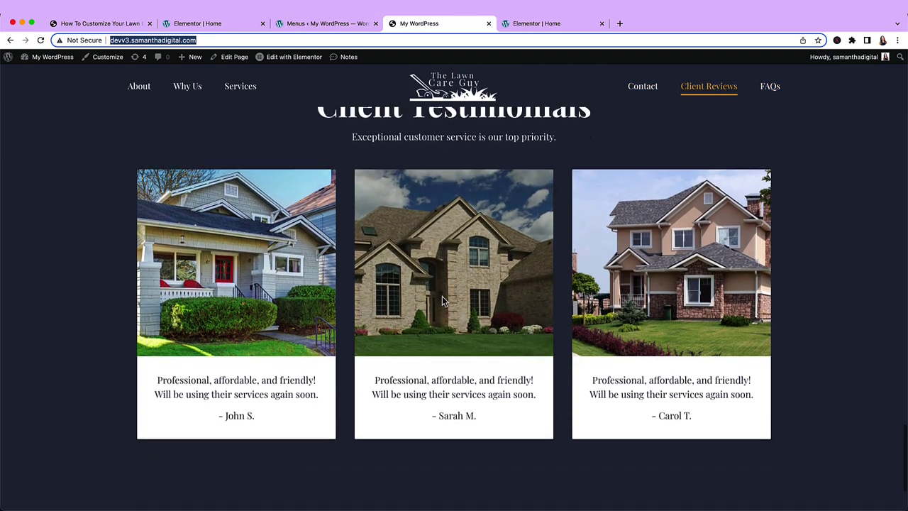
{"action": "scroll", "coordinate": [442, 296], "scroll_direction": "up", "scroll_amount": 2}
{"action": "scroll", "coordinate": [442, 295], "scroll_direction": "up", "scroll_amount": 10}
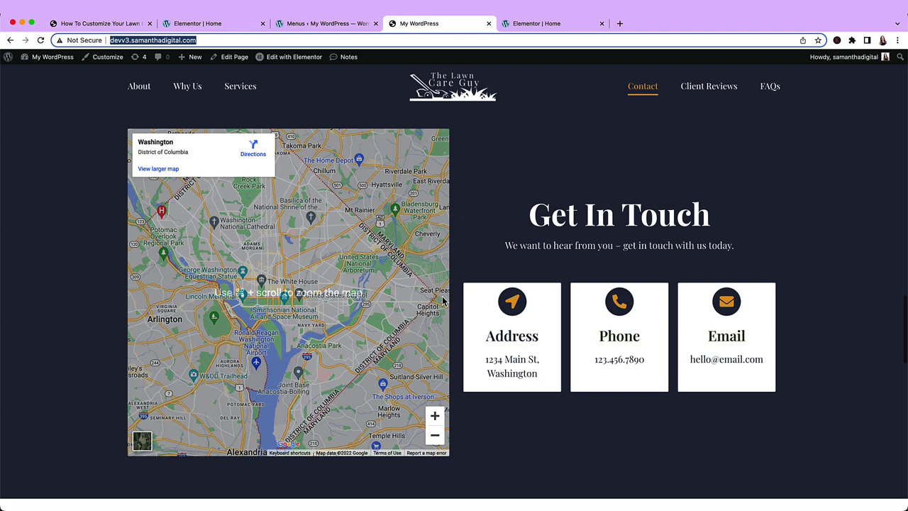
{"action": "scroll", "coordinate": [442, 301], "scroll_direction": "down", "scroll_amount": 1}
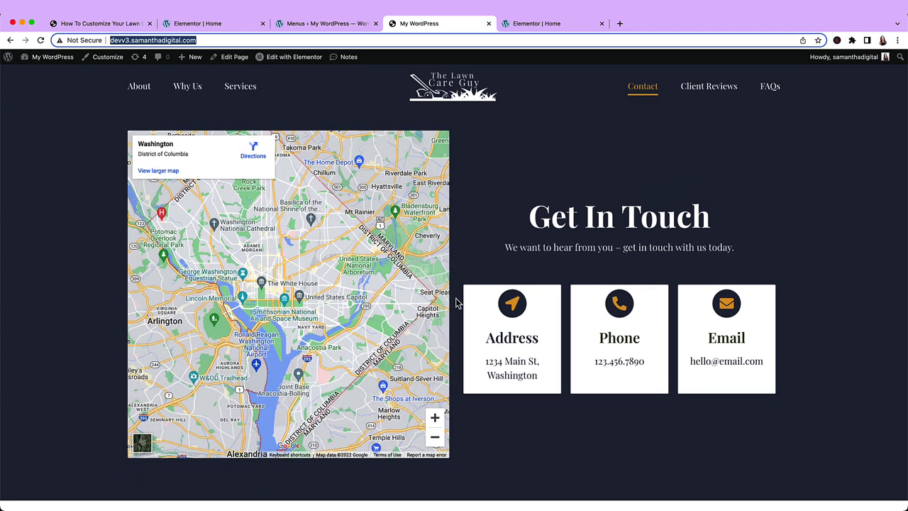
{"action": "scroll", "coordinate": [458, 303], "scroll_direction": "up", "scroll_amount": 1}
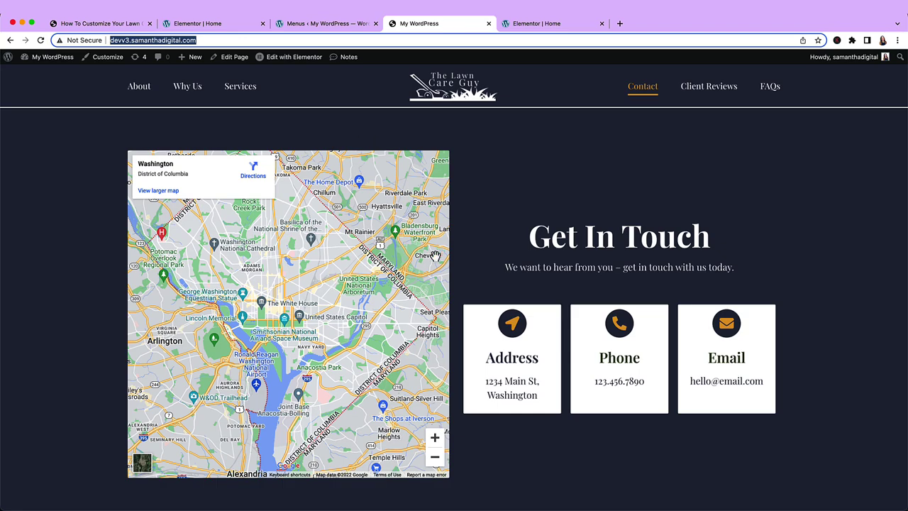
{"action": "scroll", "coordinate": [476, 145], "scroll_direction": "up", "scroll_amount": 3}
{"action": "scroll", "coordinate": [476, 144], "scroll_direction": "down", "scroll_amount": 3}
{"action": "scroll", "coordinate": [476, 148], "scroll_direction": "up", "scroll_amount": 6}
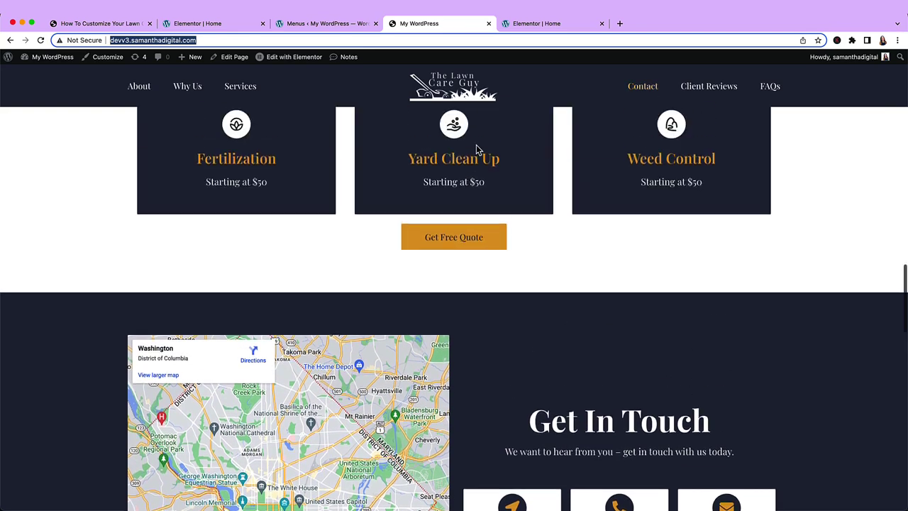
{"action": "scroll", "coordinate": [476, 145], "scroll_direction": "down", "scroll_amount": 6}
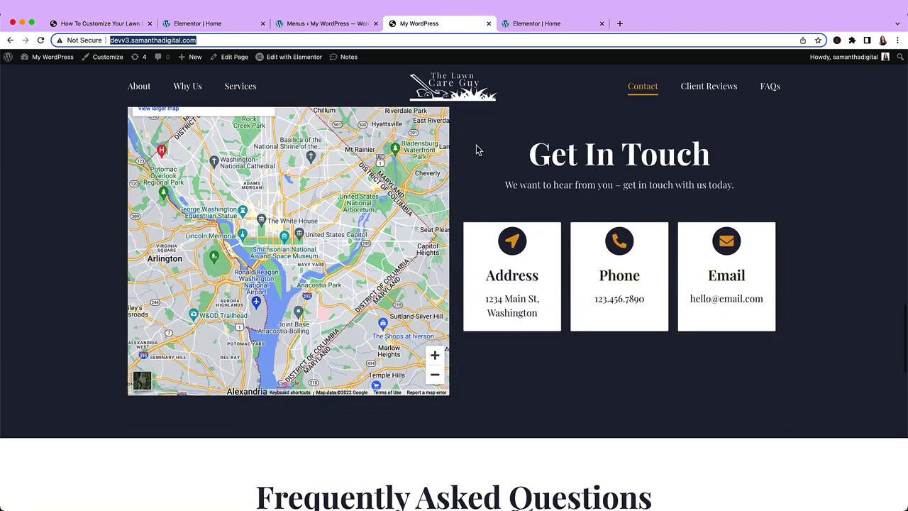
{"action": "scroll", "coordinate": [509, 167], "scroll_direction": "down", "scroll_amount": 4}
{"action": "scroll", "coordinate": [461, 205], "scroll_direction": "up", "scroll_amount": 4}
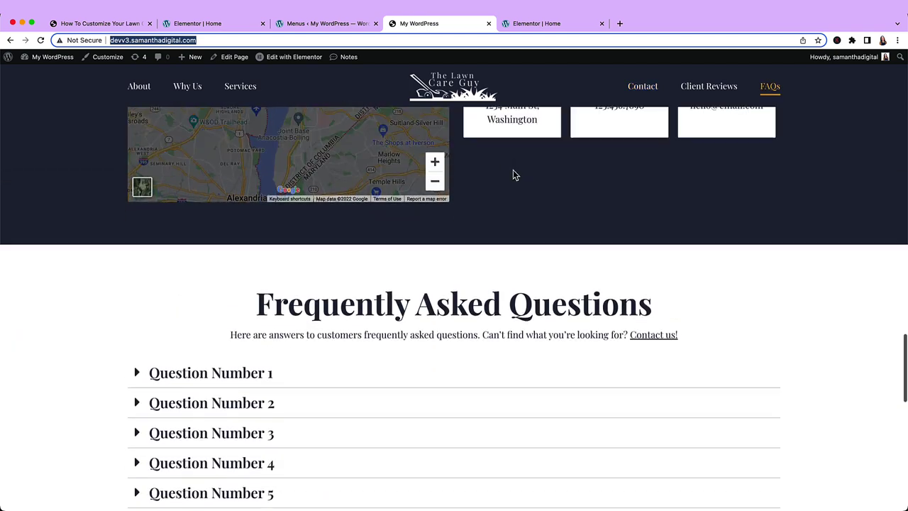
{"action": "scroll", "coordinate": [532, 196], "scroll_direction": "down", "scroll_amount": 4}
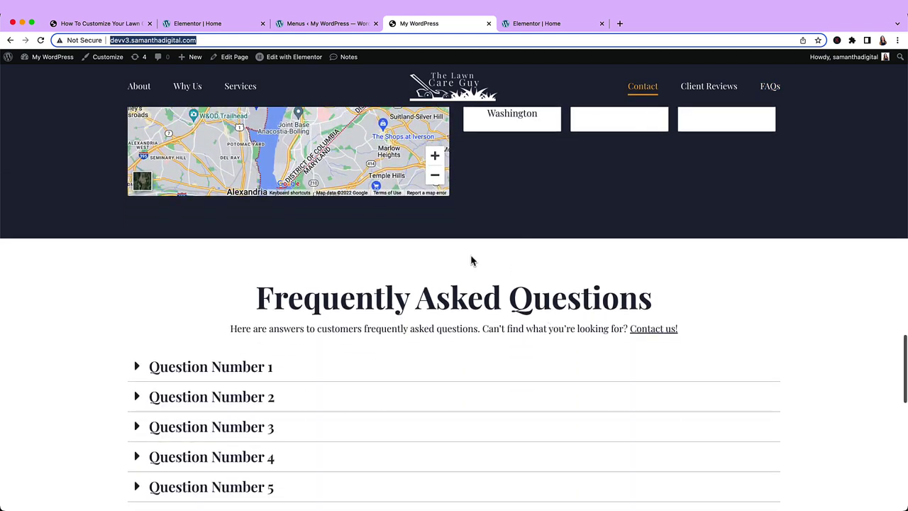
{"action": "scroll", "coordinate": [472, 336], "scroll_direction": "down", "scroll_amount": 6}
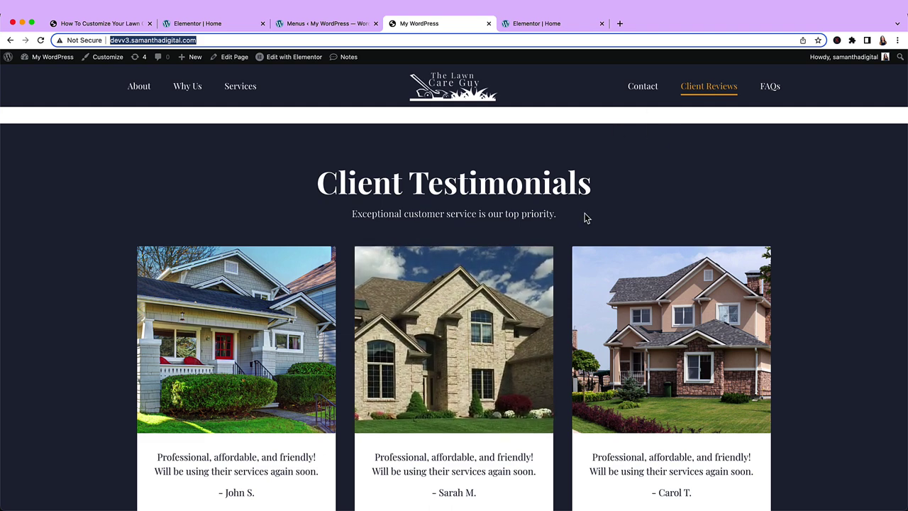
{"action": "scroll", "coordinate": [600, 199], "scroll_direction": "up", "scroll_amount": 2}
{"action": "scroll", "coordinate": [511, 135], "scroll_direction": "up", "scroll_amount": 2}
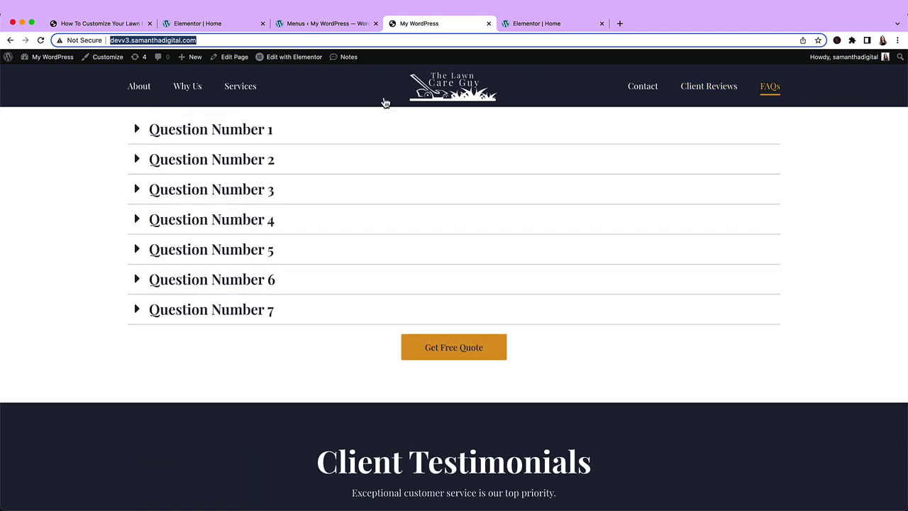
{"action": "scroll", "coordinate": [389, 109], "scroll_direction": "up", "scroll_amount": 2}
{"action": "scroll", "coordinate": [393, 119], "scroll_direction": "up", "scroll_amount": 2}
{"action": "scroll", "coordinate": [458, 201], "scroll_direction": "up", "scroll_amount": 3}
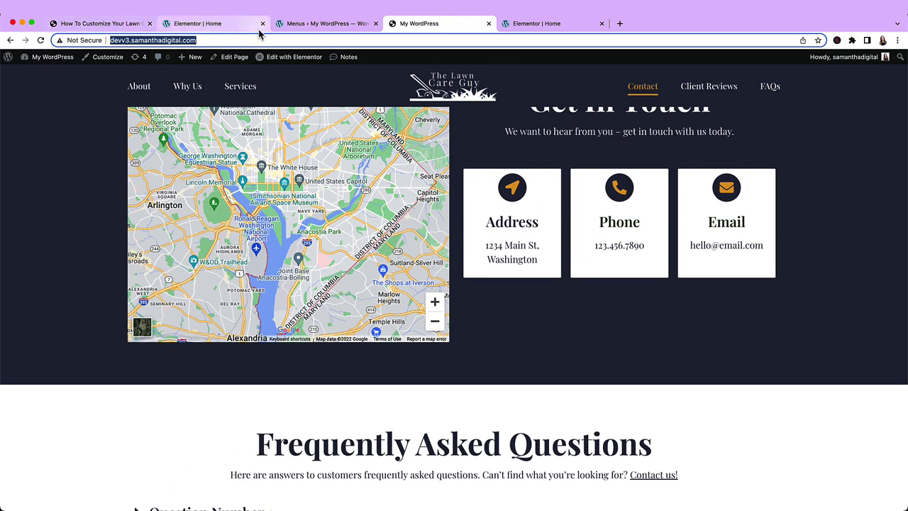
Step: In Menus, add a Contact custom link pointing to #contact to the Right Menu
{"action": "left_click", "coordinate": [203, 26]}
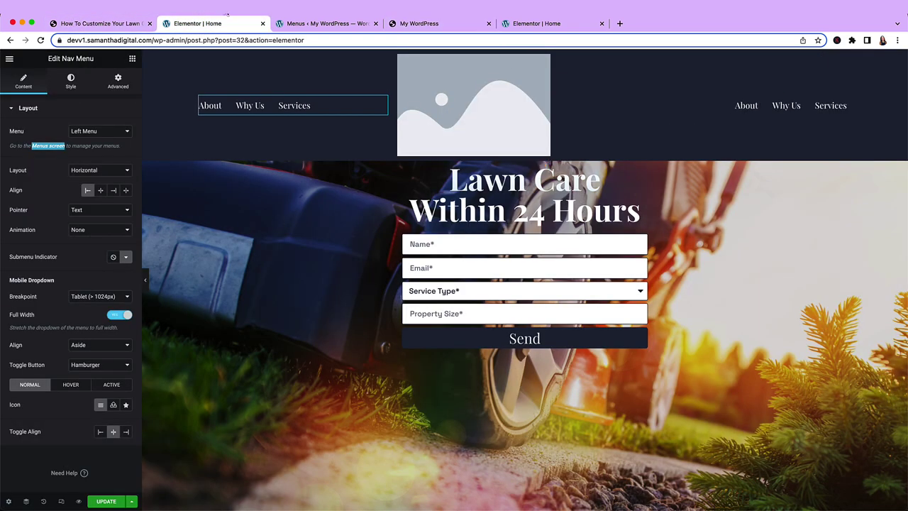
{"action": "left_click", "coordinate": [326, 24]}
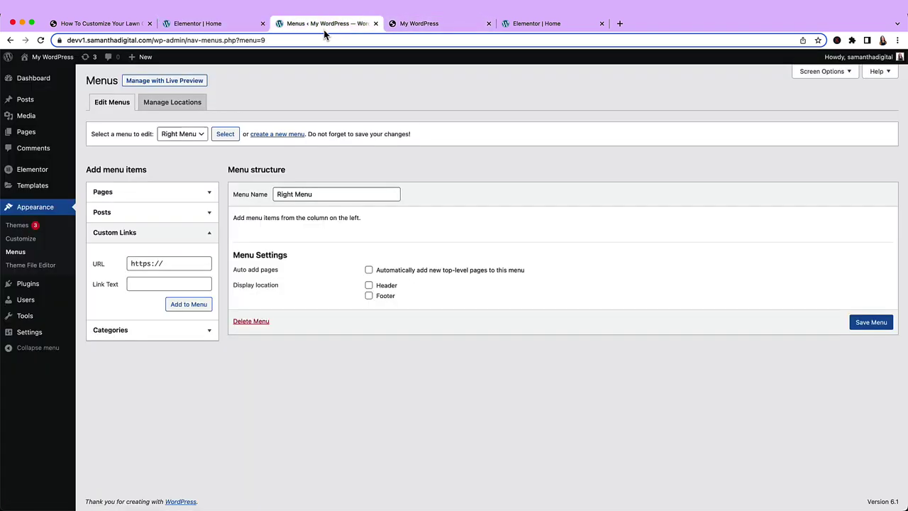
{"action": "triple_click", "coordinate": [166, 264]}
{"action": "type", "text": "#contac"}
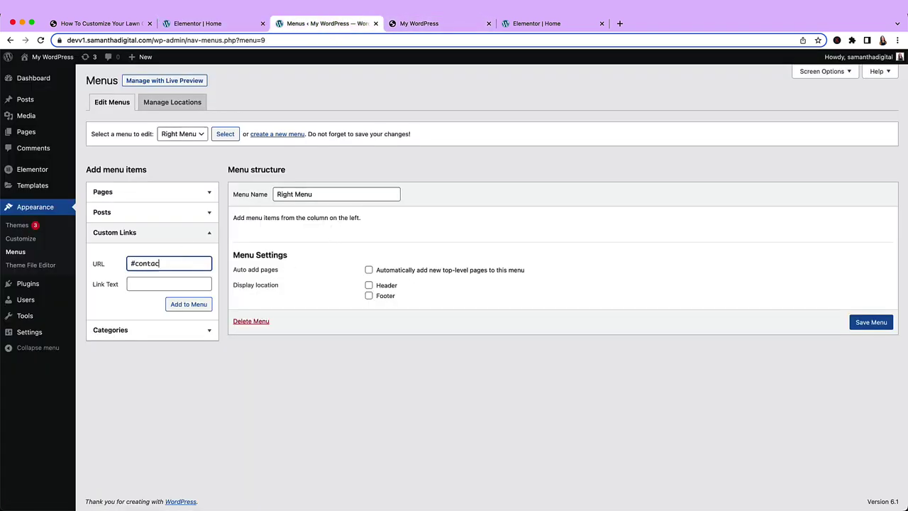
{"action": "type", "text": "t"}
{"action": "key", "text": "Tab"}
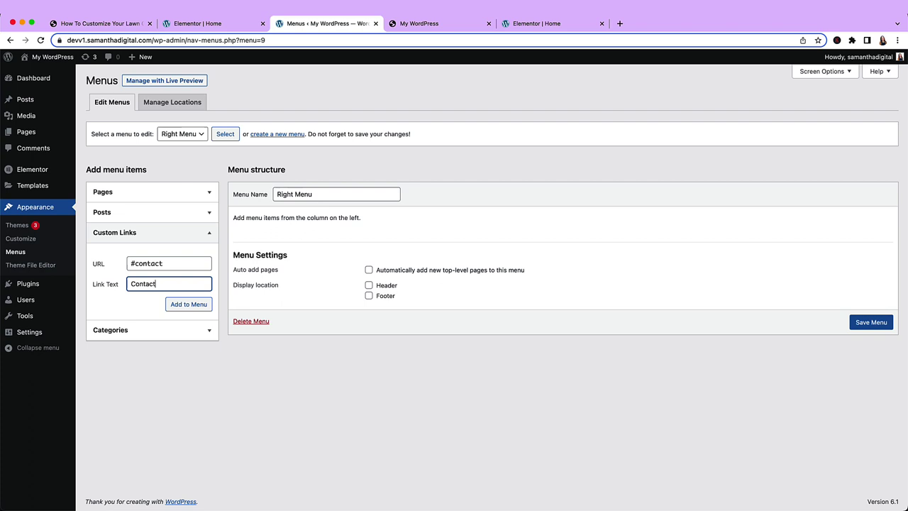
{"action": "left_click", "coordinate": [179, 307]}
Step: Add a FAQs custom link pointing to #FAQs to the Right Menu
{"action": "left_click", "coordinate": [163, 263]}
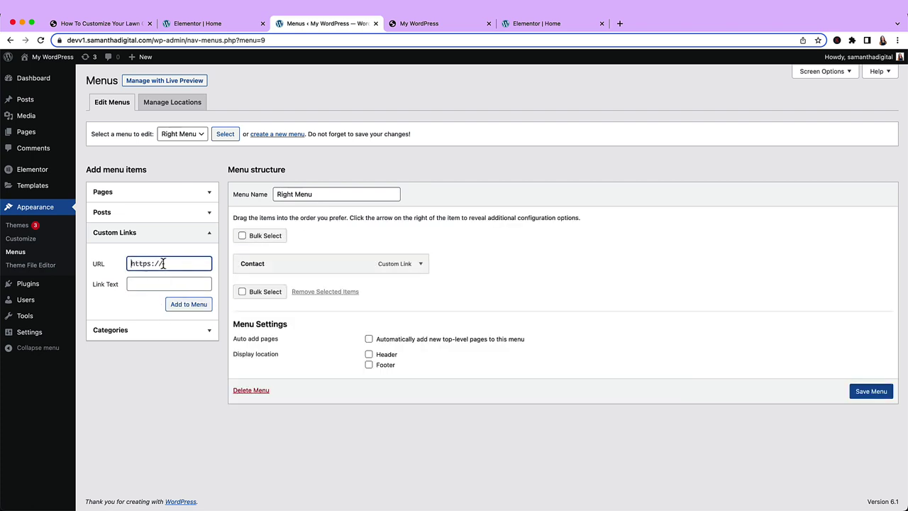
{"action": "triple_click", "coordinate": [163, 263]}
{"action": "type", "text": "#FAQs"}
{"action": "key", "text": "Tab"}
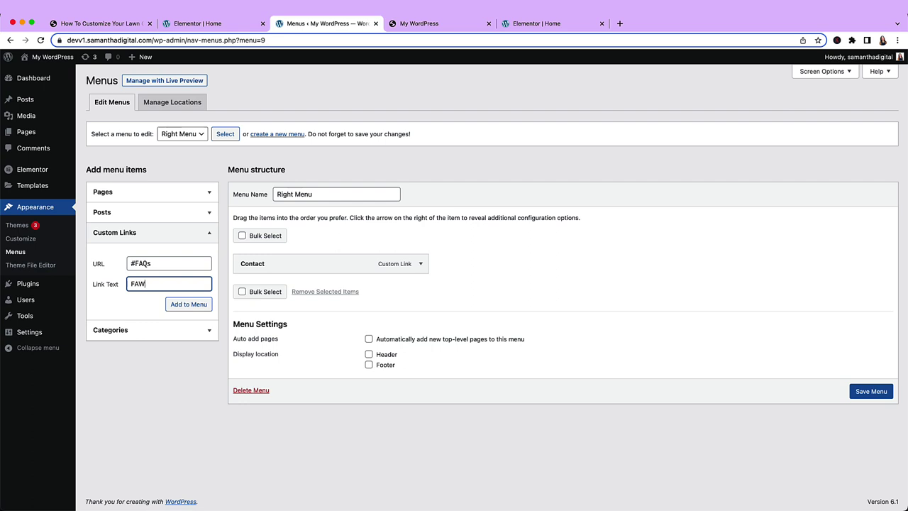
{"action": "left_click", "coordinate": [178, 304]}
Step: Add a Client Reviews link pointing to #testimonials, then save the Right Menu
{"action": "left_click", "coordinate": [143, 263]}
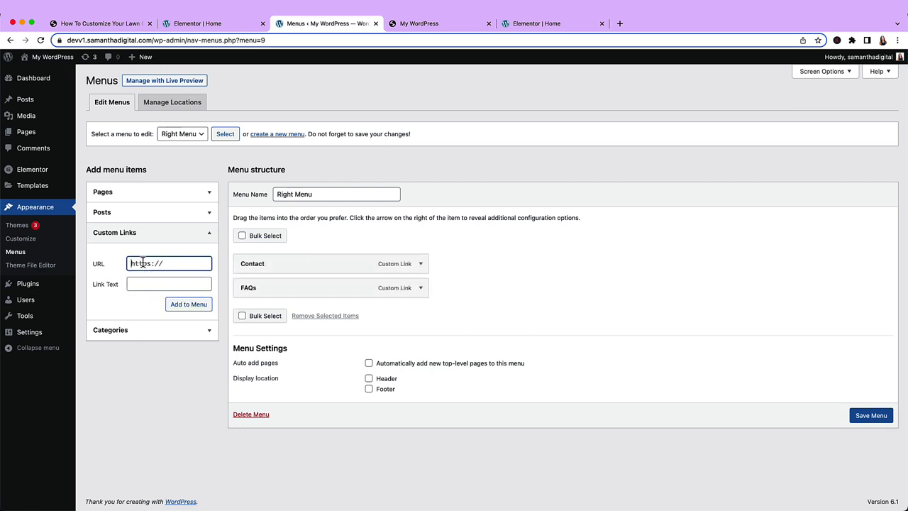
{"action": "triple_click", "coordinate": [142, 263]}
{"action": "type", "text": "#testimonials"}
{"action": "key", "text": "Tab"}
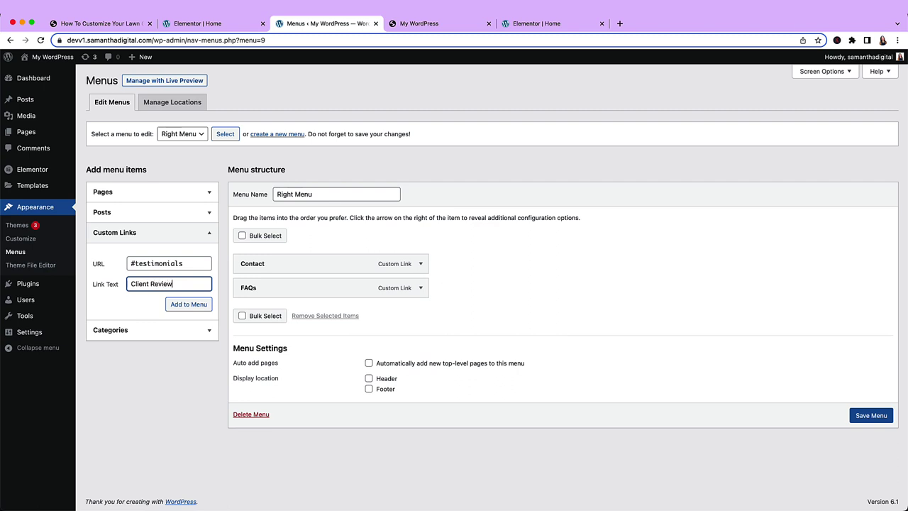
{"action": "left_click", "coordinate": [187, 304]}
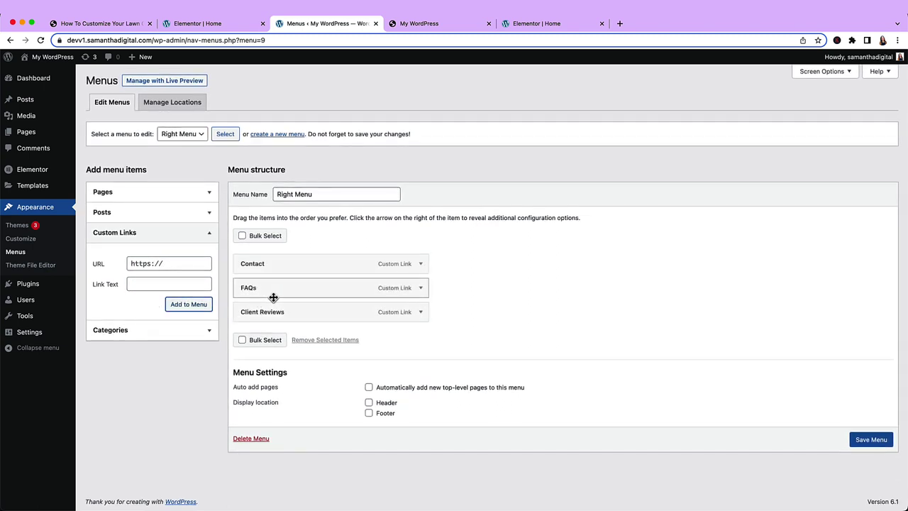
{"action": "left_click", "coordinate": [872, 440]}
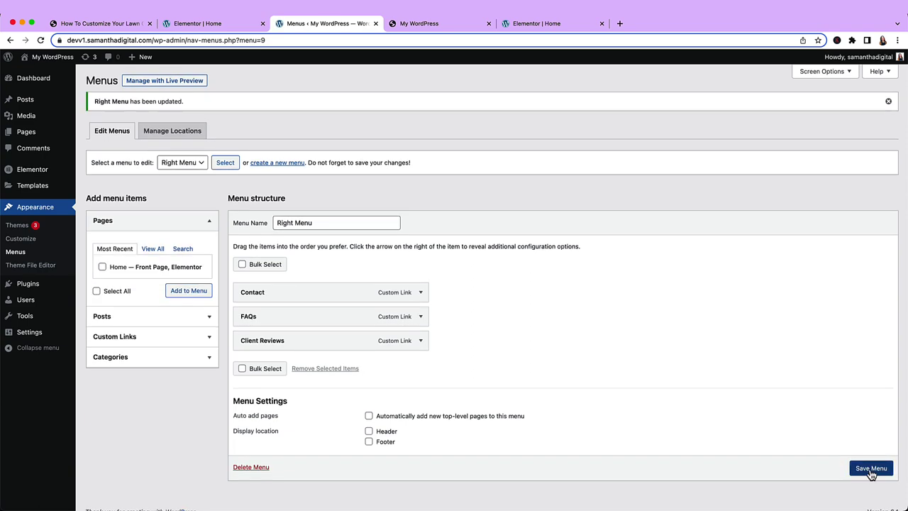
Step: Back in Elementor, keep the left navigation on Left Menu and save the page
{"action": "left_click", "coordinate": [202, 28]}
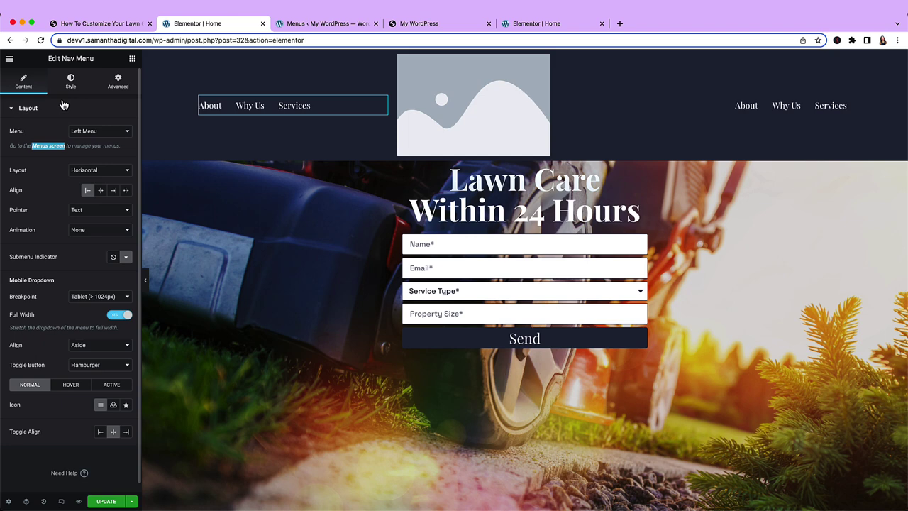
{"action": "left_click", "coordinate": [107, 137]}
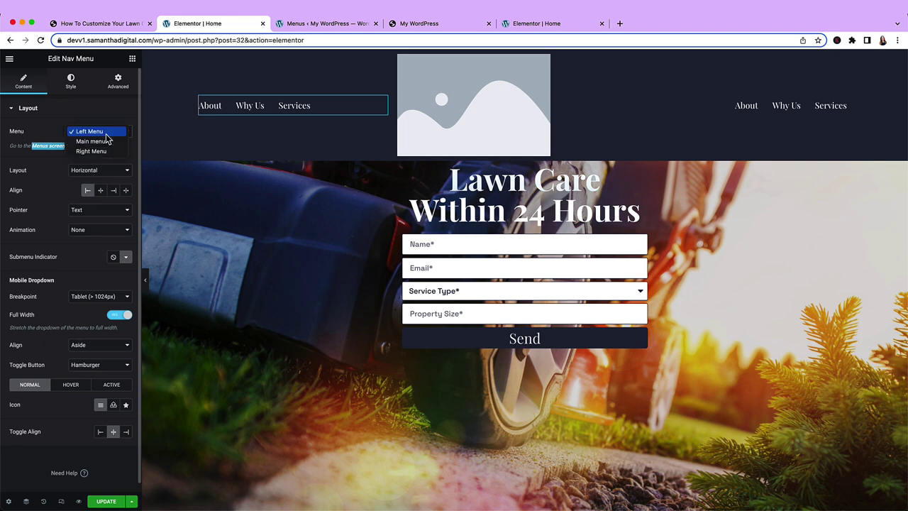
{"action": "left_click", "coordinate": [106, 134]}
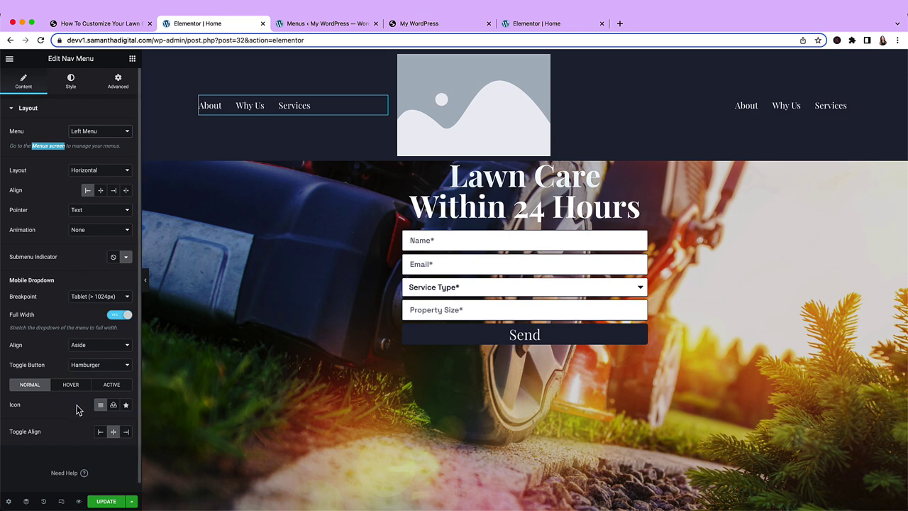
{"action": "left_click", "coordinate": [107, 501]}
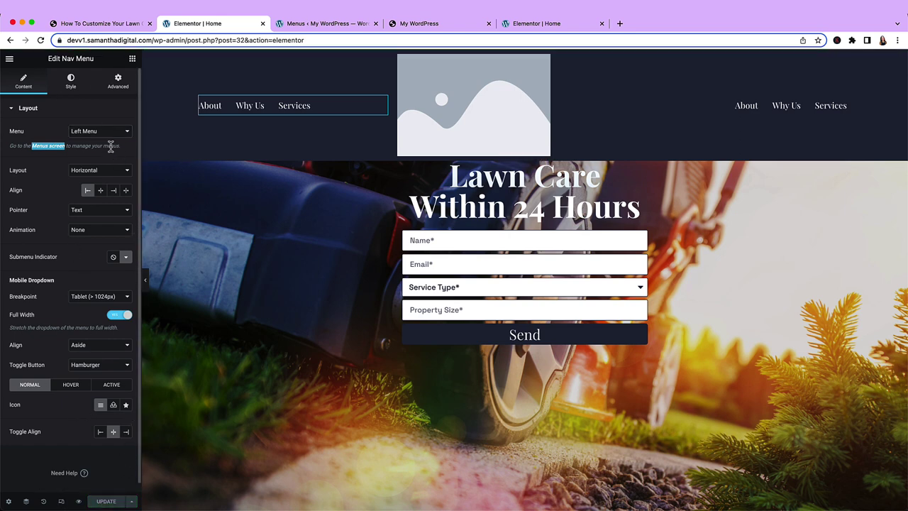
Step: Set the right-hand header Nav Menu to use Right Menu
{"action": "left_click", "coordinate": [752, 106]}
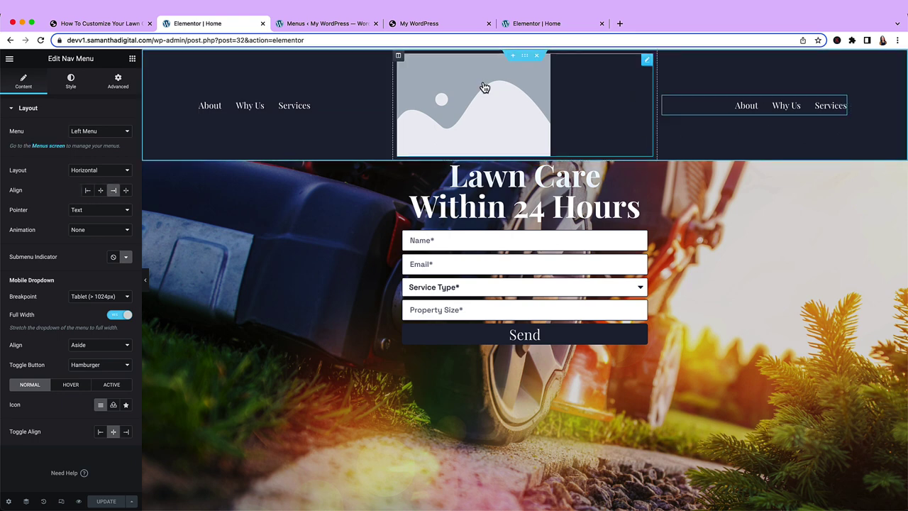
{"action": "left_click", "coordinate": [107, 134]}
{"action": "left_click", "coordinate": [103, 152]}
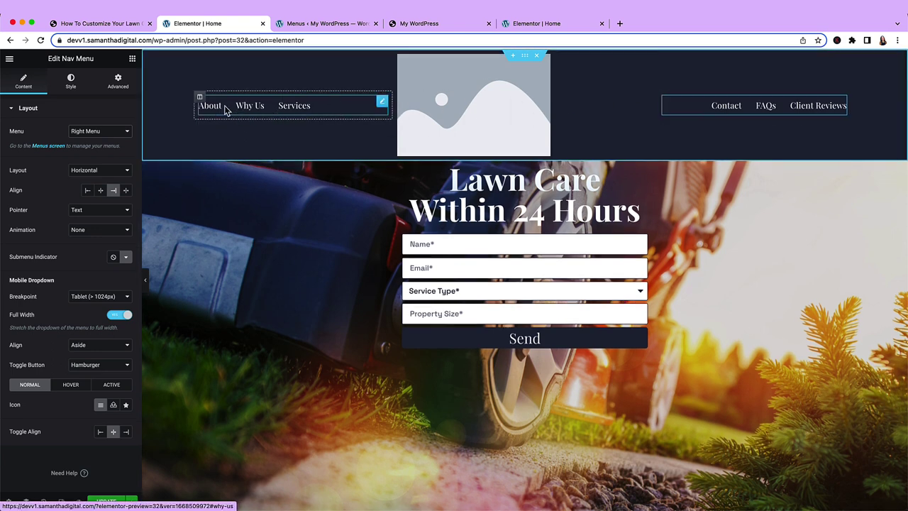
Step: Set the left Nav Menu's hover and active text colour to the gold Secondary global colour
{"action": "left_click", "coordinate": [347, 105]}
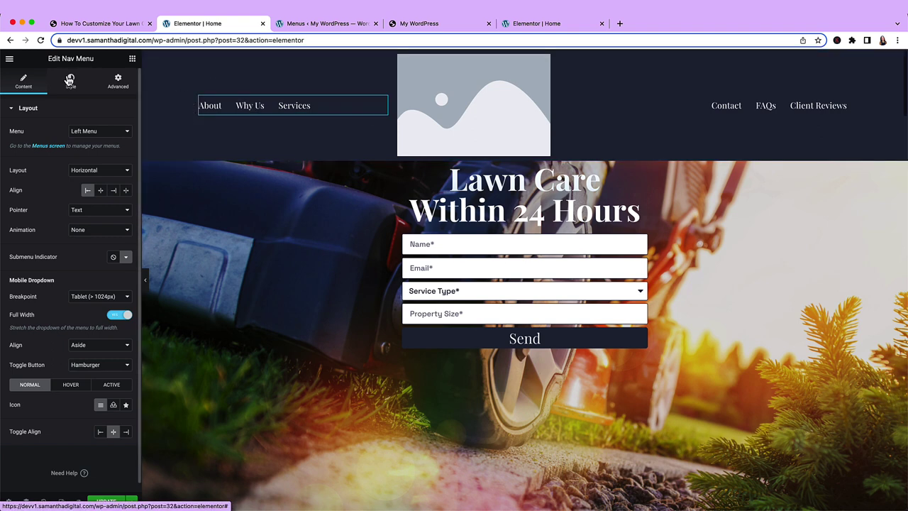
{"action": "left_click", "coordinate": [70, 80]}
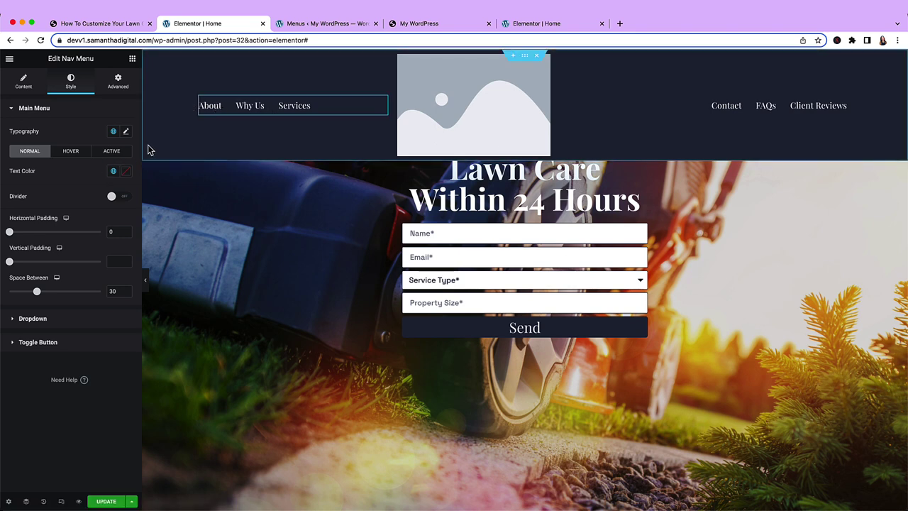
{"action": "left_click", "coordinate": [79, 160]}
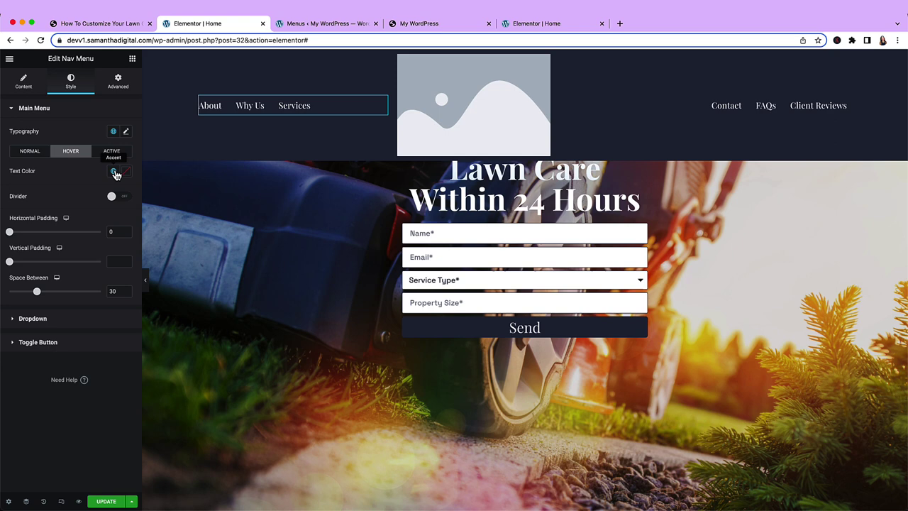
{"action": "left_click", "coordinate": [114, 171]}
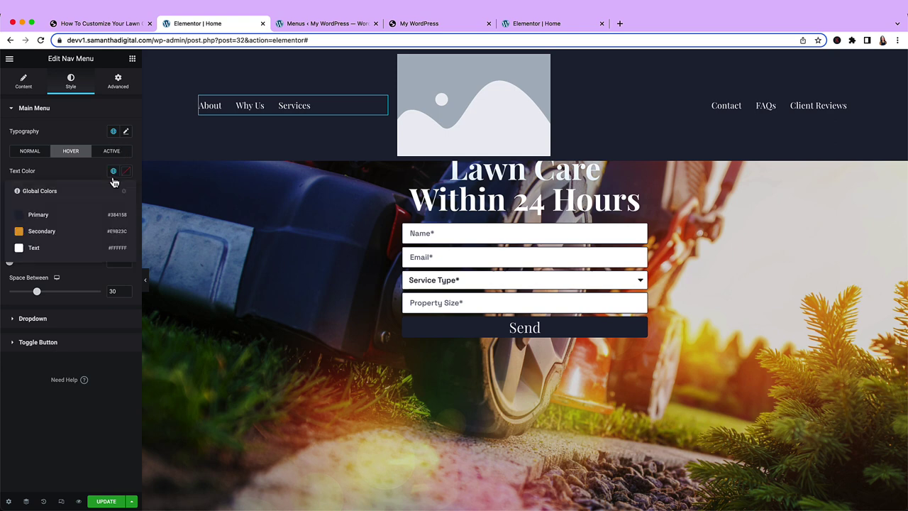
{"action": "left_click", "coordinate": [61, 237]}
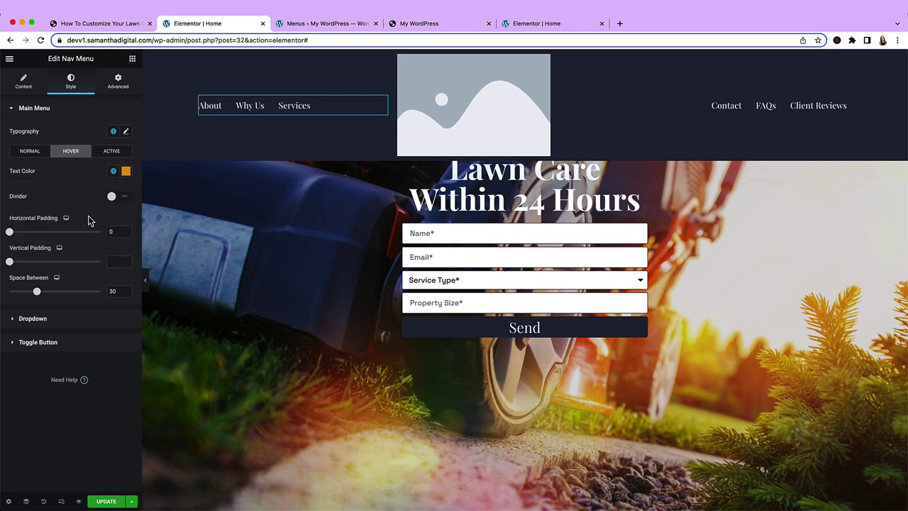
{"action": "left_click", "coordinate": [117, 151]}
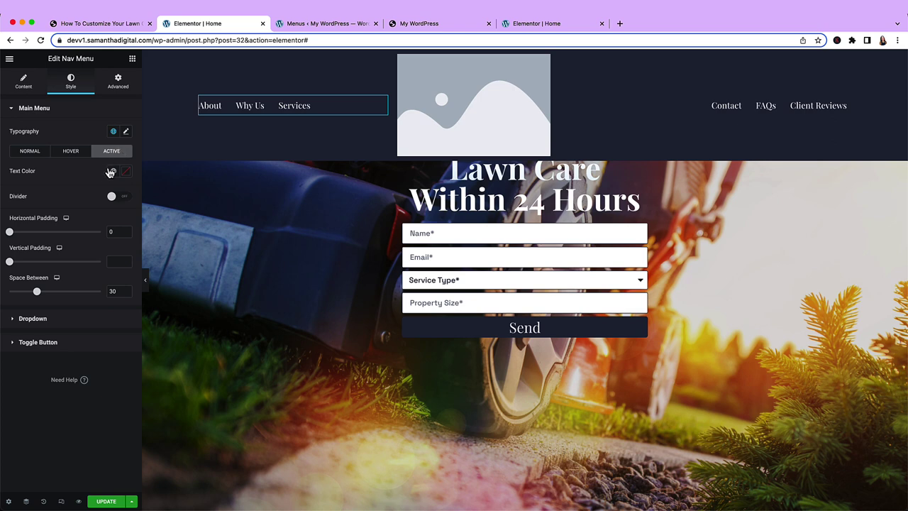
{"action": "left_click", "coordinate": [113, 172]}
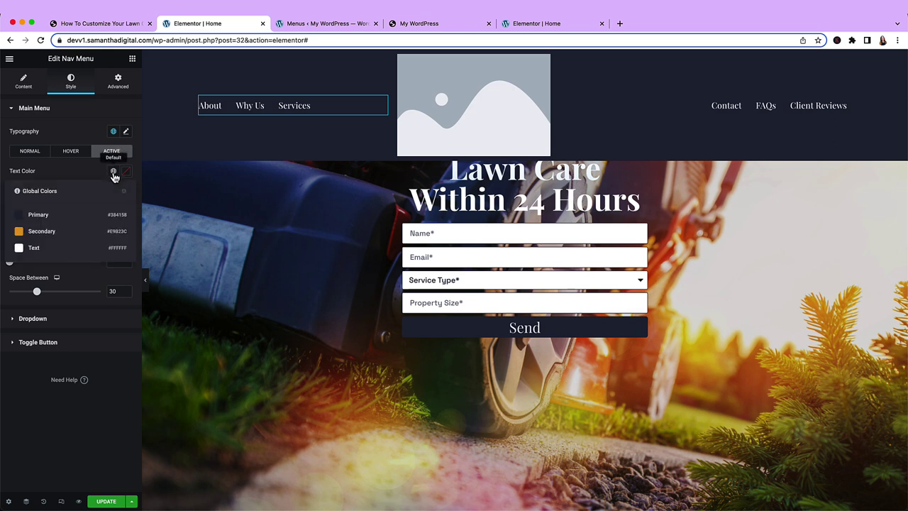
{"action": "left_click", "coordinate": [81, 234]}
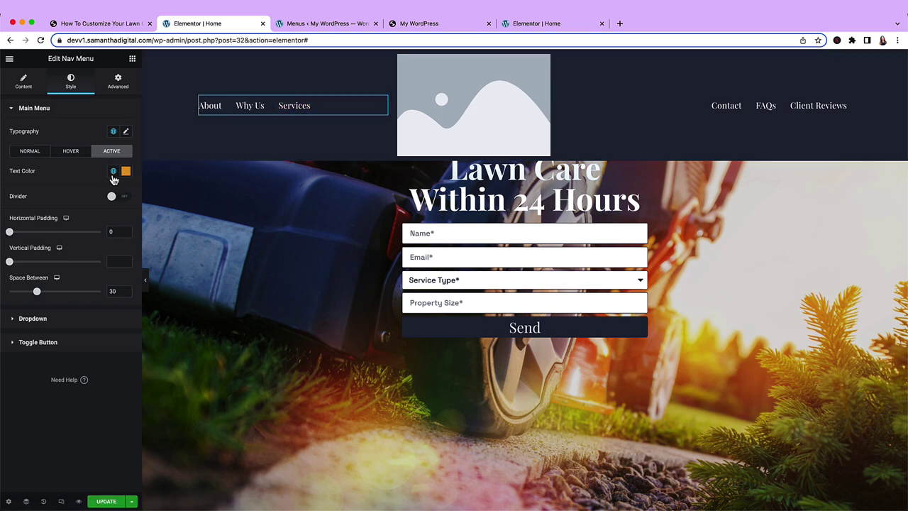
{"action": "left_click", "coordinate": [26, 84]}
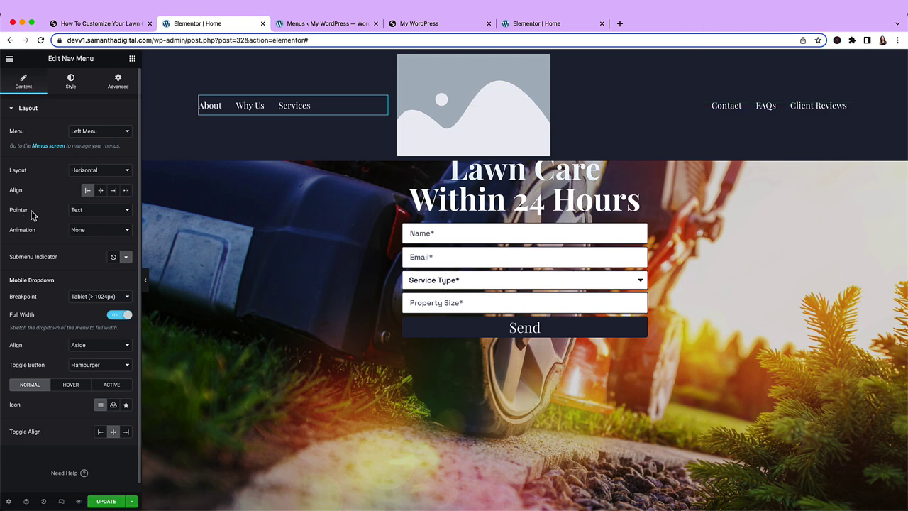
Step: Give the left menu an Underline pointer: navy Primary on hover, gold Secondary when active
{"action": "left_click", "coordinate": [87, 213]}
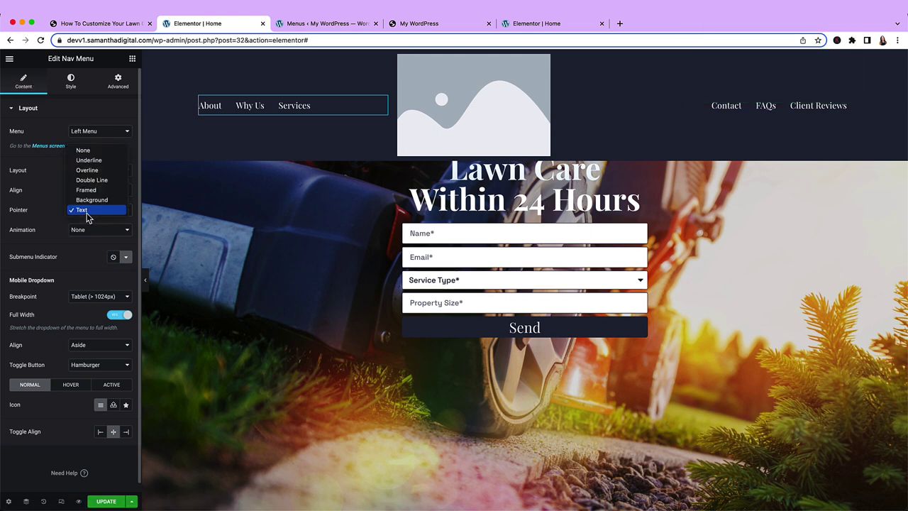
{"action": "left_click", "coordinate": [102, 163]}
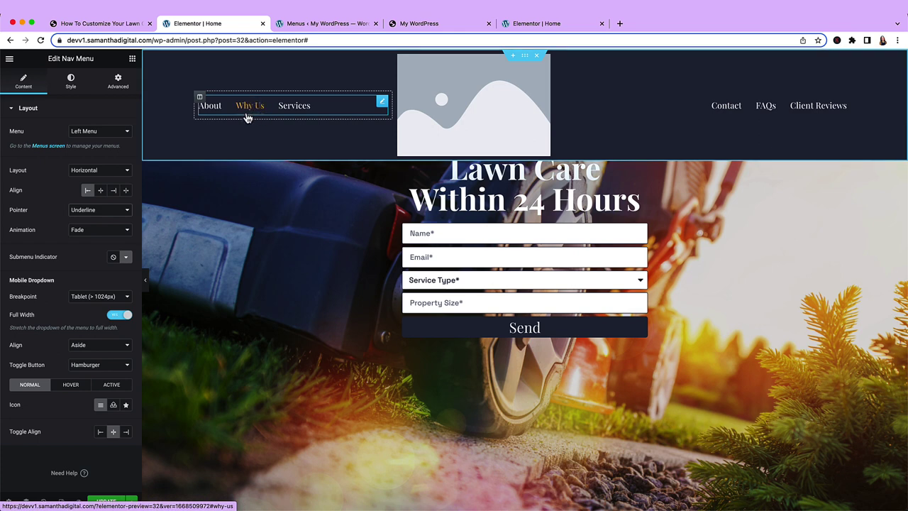
{"action": "left_click", "coordinate": [78, 86]}
{"action": "left_click", "coordinate": [87, 150]}
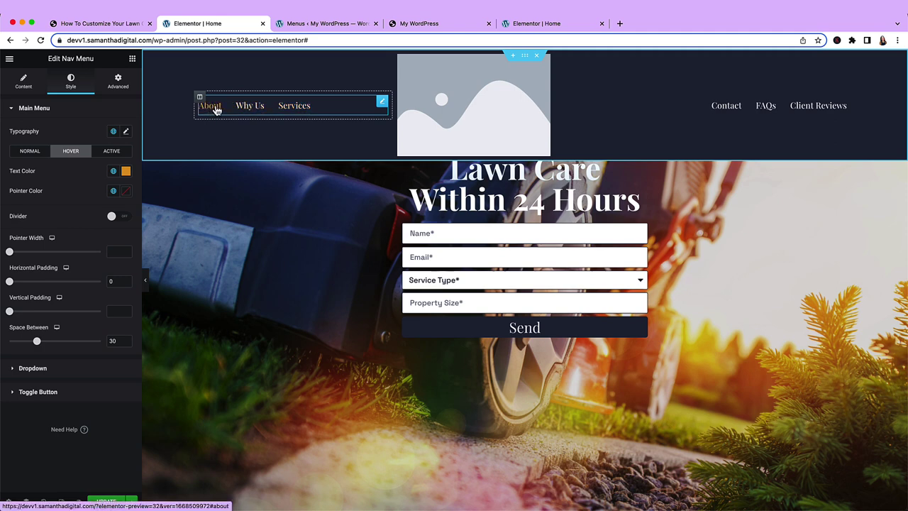
{"action": "left_click", "coordinate": [113, 192]}
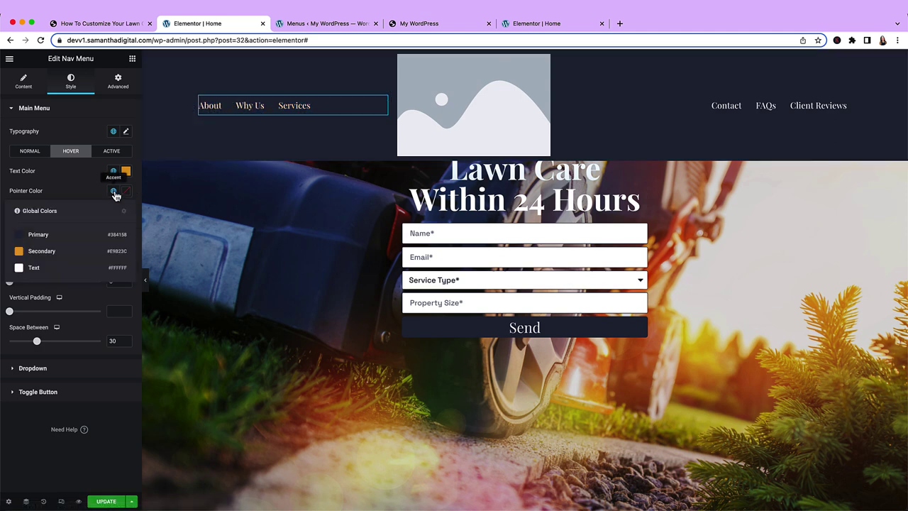
{"action": "left_click", "coordinate": [79, 236]}
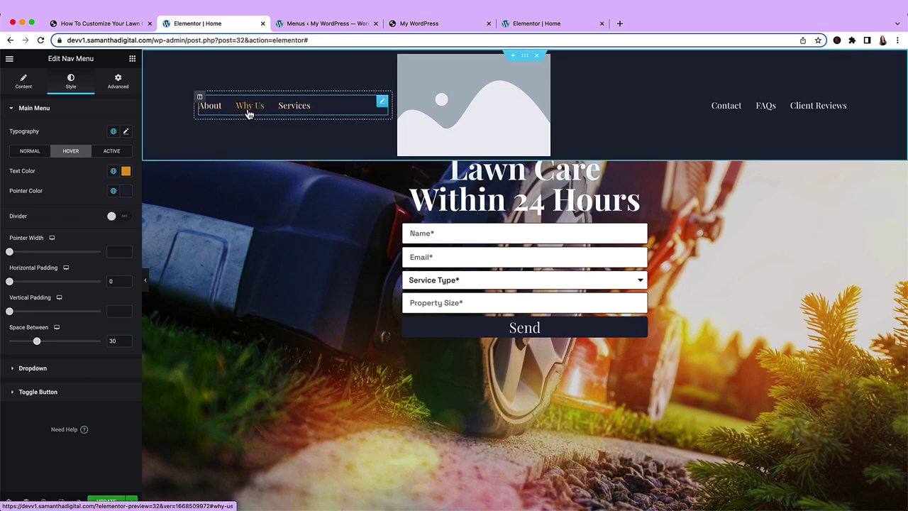
{"action": "left_click", "coordinate": [112, 151]}
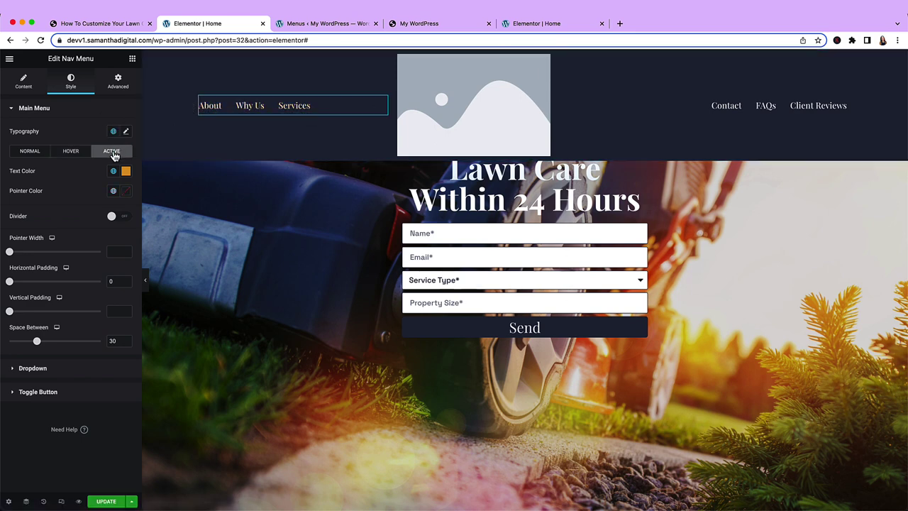
{"action": "left_click", "coordinate": [113, 192]}
{"action": "left_click", "coordinate": [69, 252]}
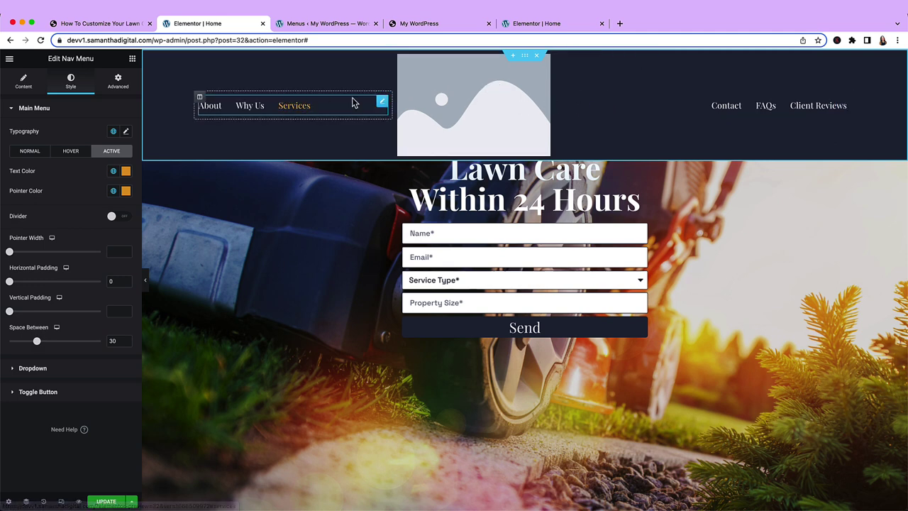
Step: Copy the left menu and paste it onto the right menu, then set its Pointer to Underline
{"action": "right_click", "coordinate": [377, 105]}
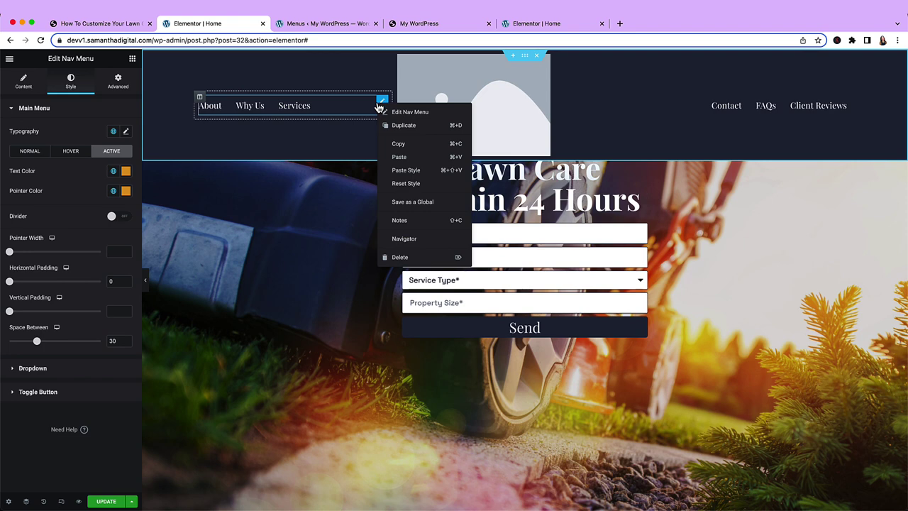
{"action": "left_click", "coordinate": [411, 146]}
{"action": "right_click", "coordinate": [778, 106]}
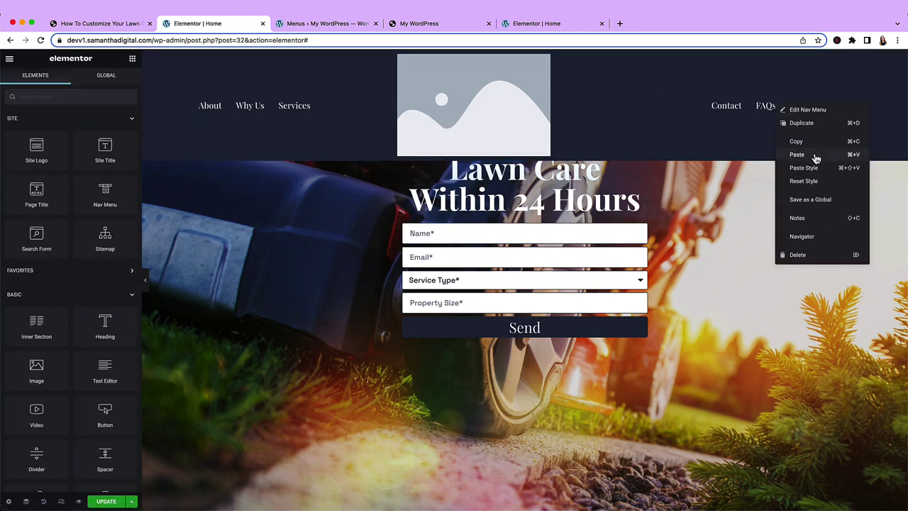
{"action": "left_click", "coordinate": [742, 118]}
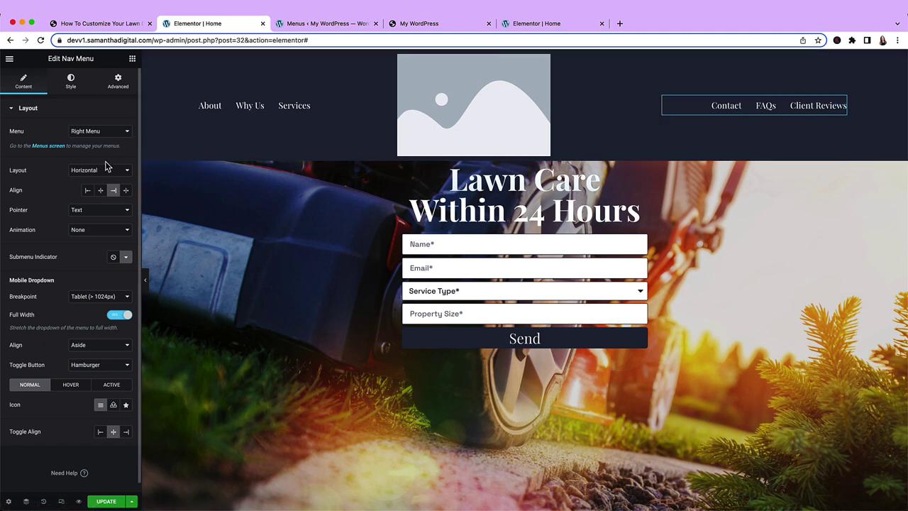
{"action": "left_click", "coordinate": [113, 210]}
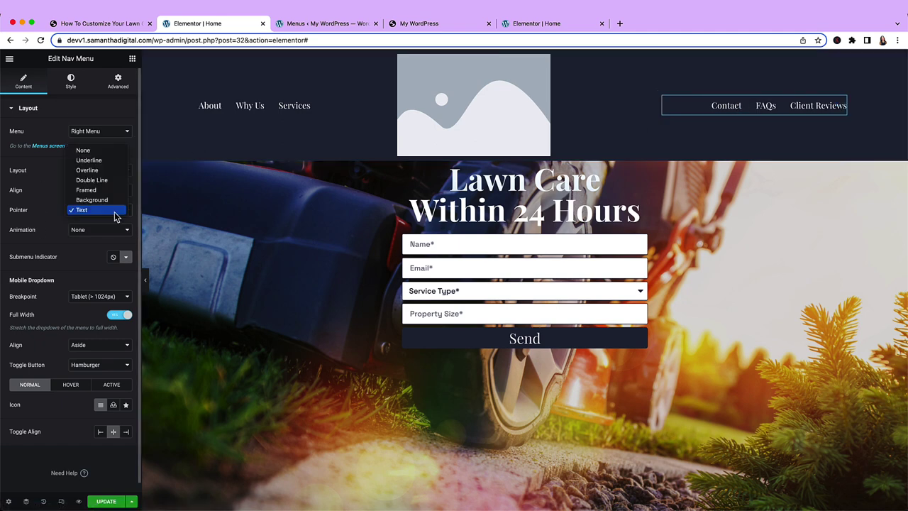
{"action": "left_click", "coordinate": [103, 160]}
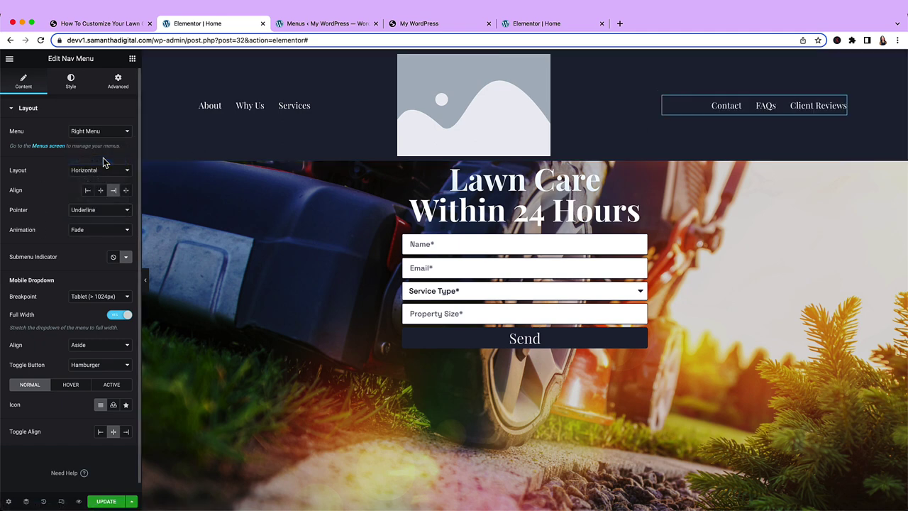
Step: Set the right menu's hover text to gold Secondary and its hover underline to navy Primary
{"action": "left_click", "coordinate": [70, 82]}
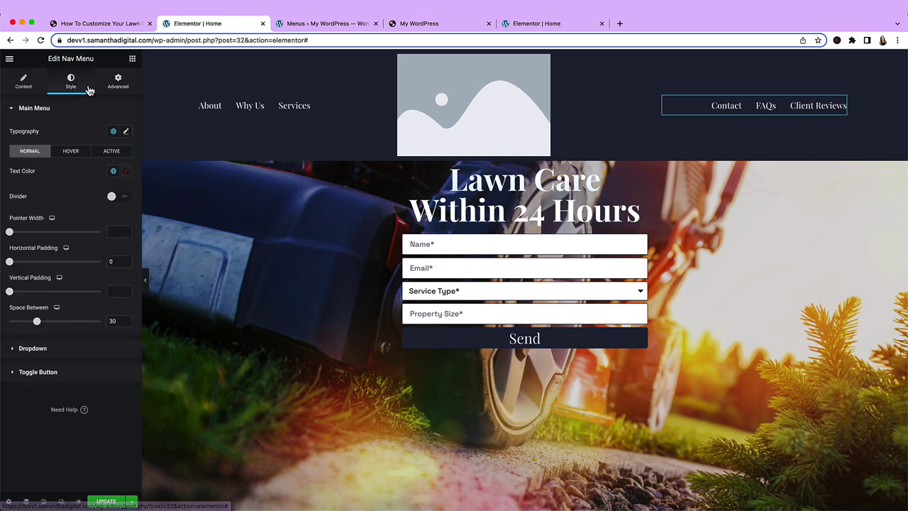
{"action": "left_click", "coordinate": [74, 152]}
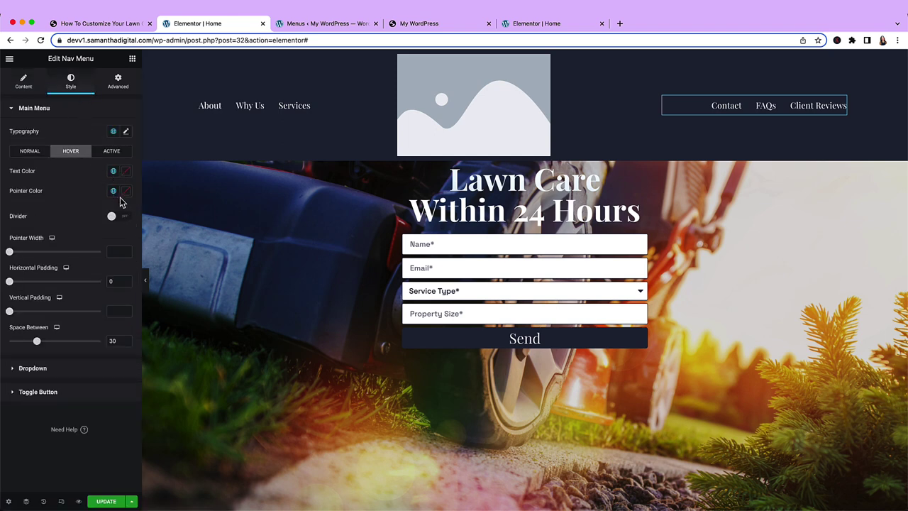
{"action": "left_click", "coordinate": [114, 152]}
{"action": "left_click", "coordinate": [78, 152]}
{"action": "left_click", "coordinate": [114, 171]}
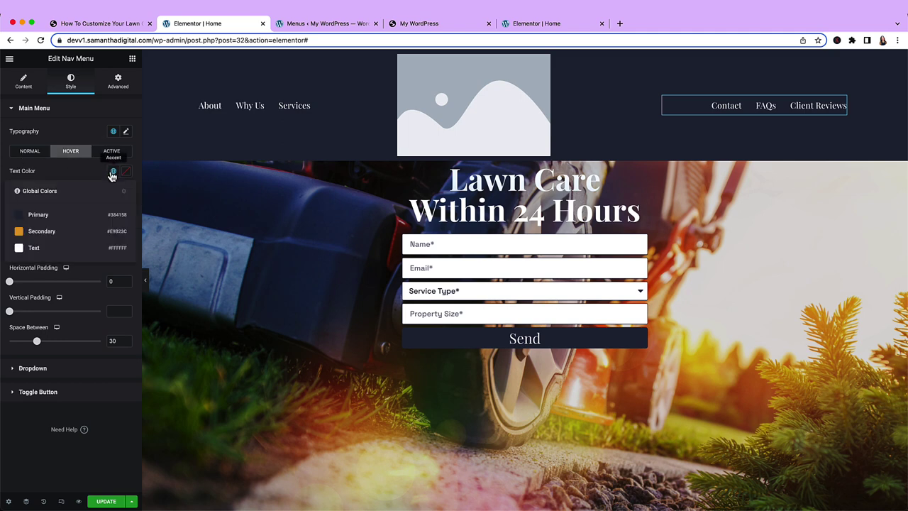
{"action": "left_click", "coordinate": [59, 234]}
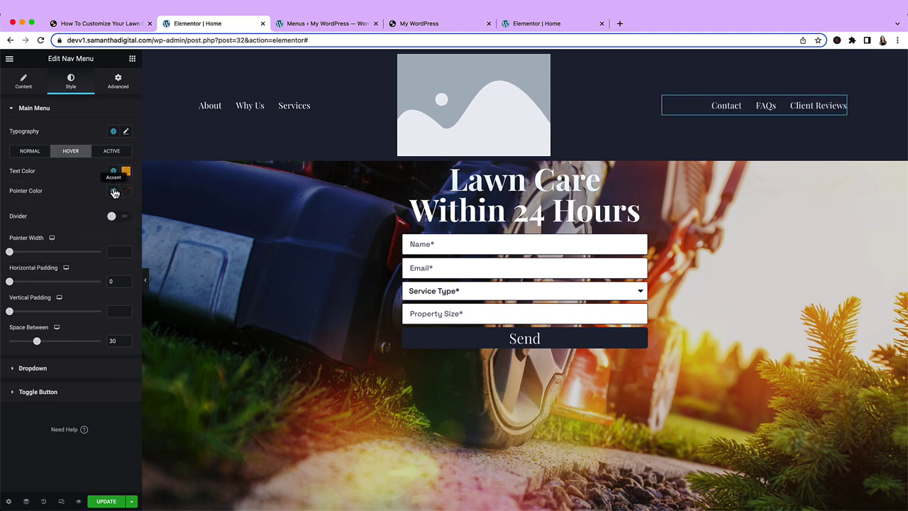
{"action": "left_click", "coordinate": [113, 191]}
{"action": "left_click", "coordinate": [48, 236]}
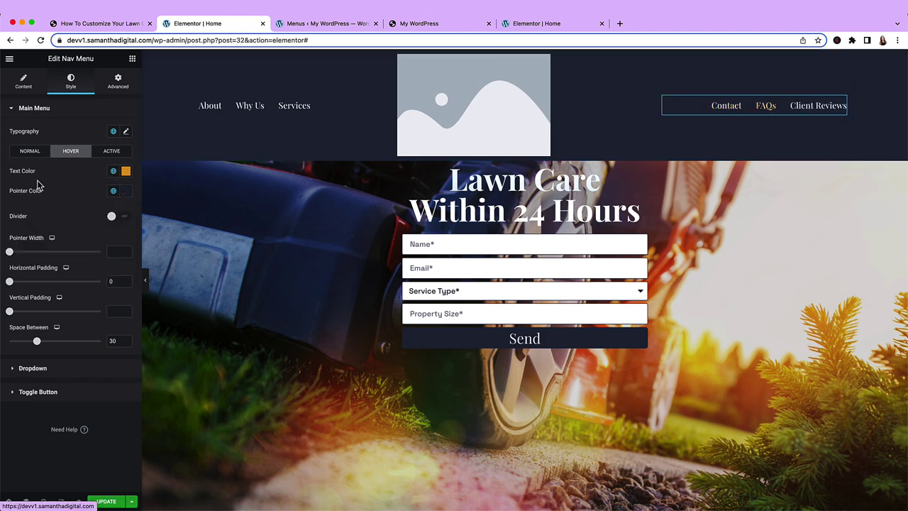
Step: Make the right menu's active text and underline gold Secondary, then save the page
{"action": "left_click", "coordinate": [111, 151]}
{"action": "left_click", "coordinate": [113, 171]}
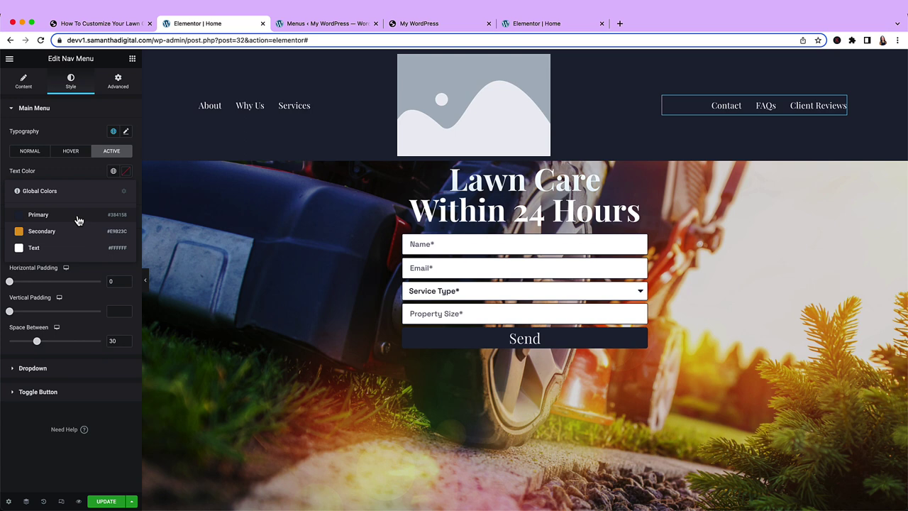
{"action": "left_click", "coordinate": [63, 229]}
{"action": "left_click", "coordinate": [113, 193]}
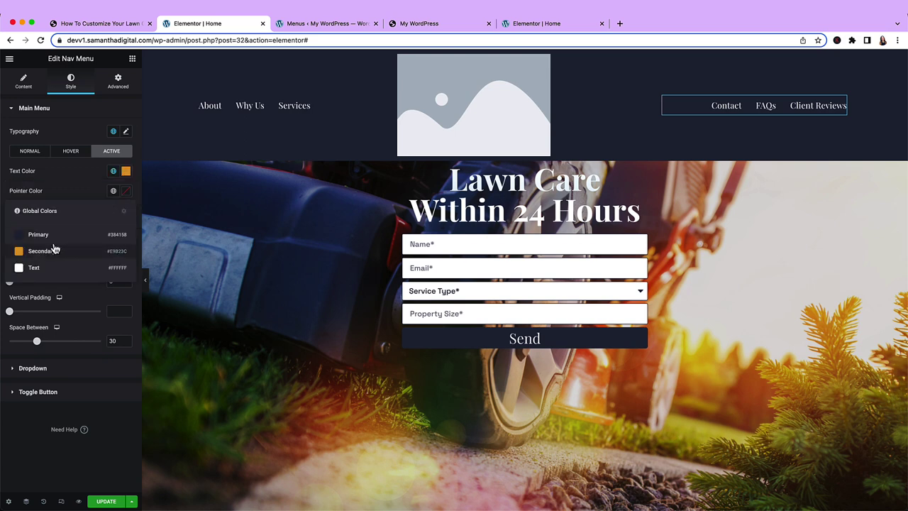
{"action": "left_click", "coordinate": [55, 249]}
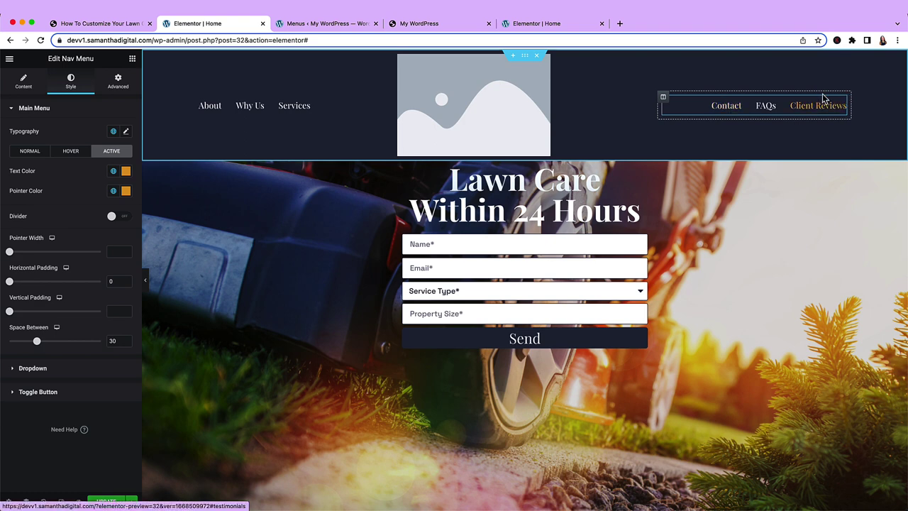
{"action": "scroll", "coordinate": [471, 117], "scroll_direction": "down", "scroll_amount": 1}
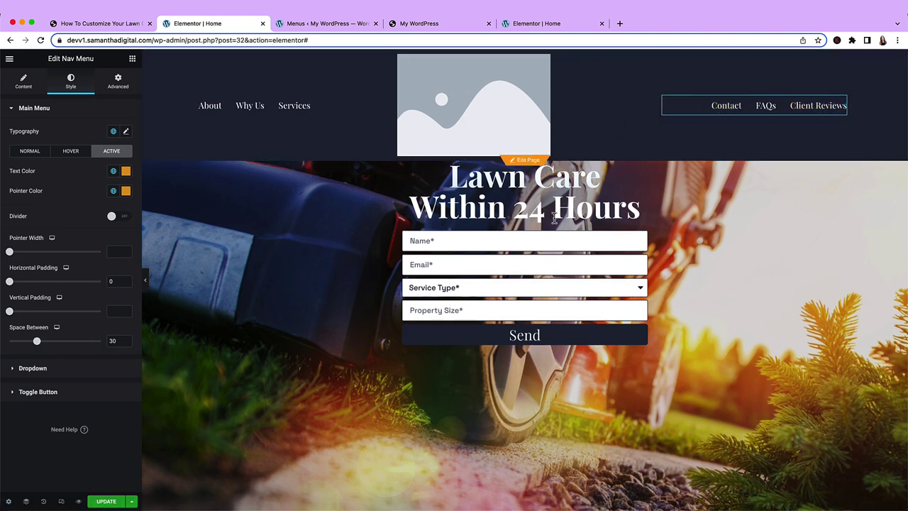
{"action": "left_click", "coordinate": [107, 501]}
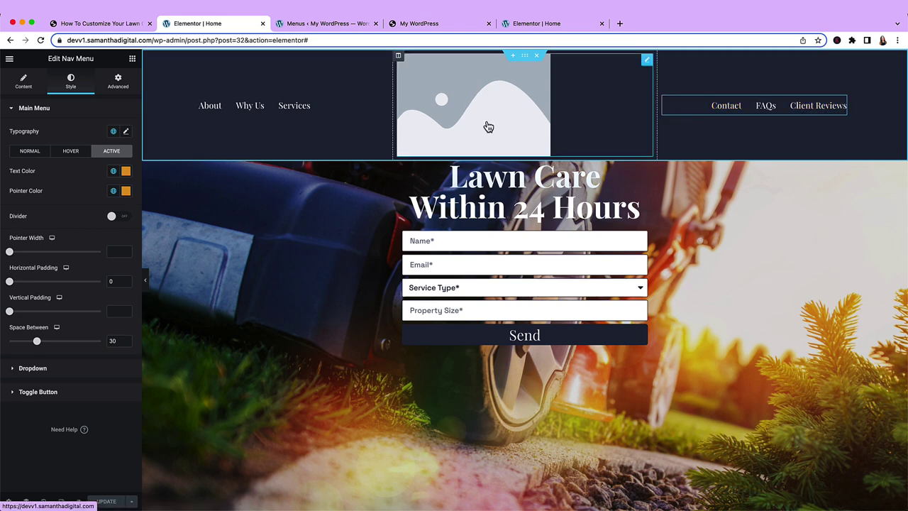
Step: Open the header's Site Logo settings, undoing an extra Image widget added along the way
{"action": "left_click", "coordinate": [462, 101]}
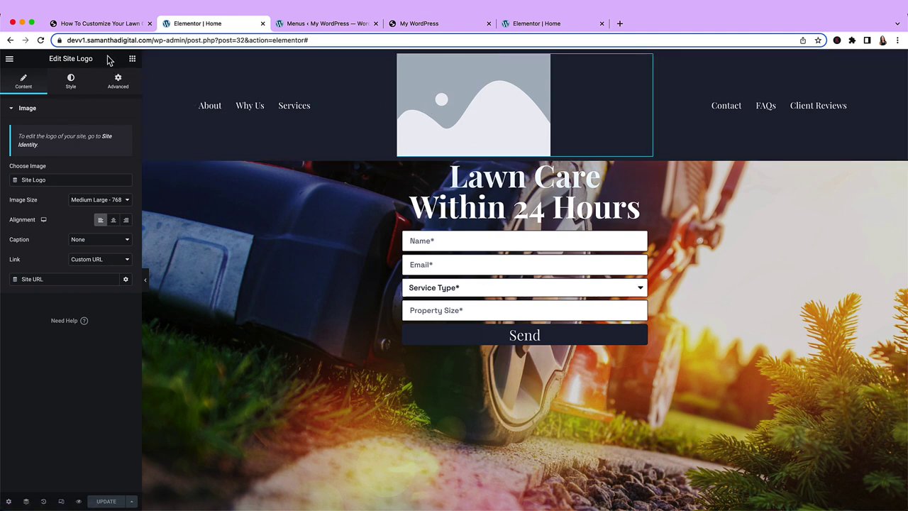
{"action": "left_click", "coordinate": [133, 60]}
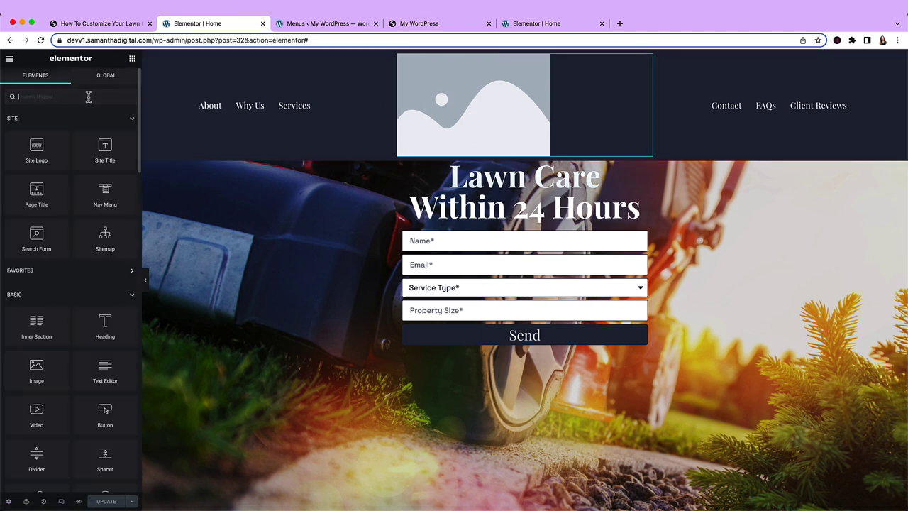
{"action": "left_click_drag", "start_coordinate": [39, 364], "coordinate": [537, 125]}
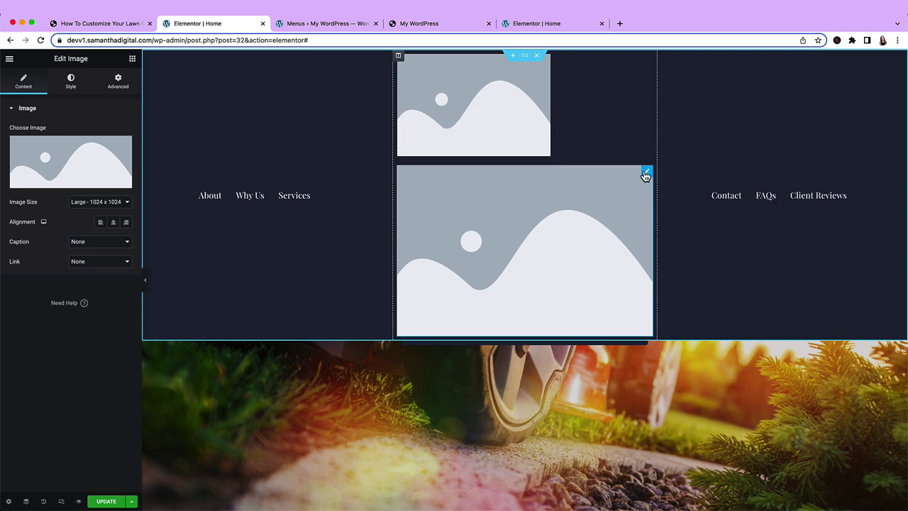
{"action": "key", "text": "super+z"}
{"action": "left_click", "coordinate": [448, 92]}
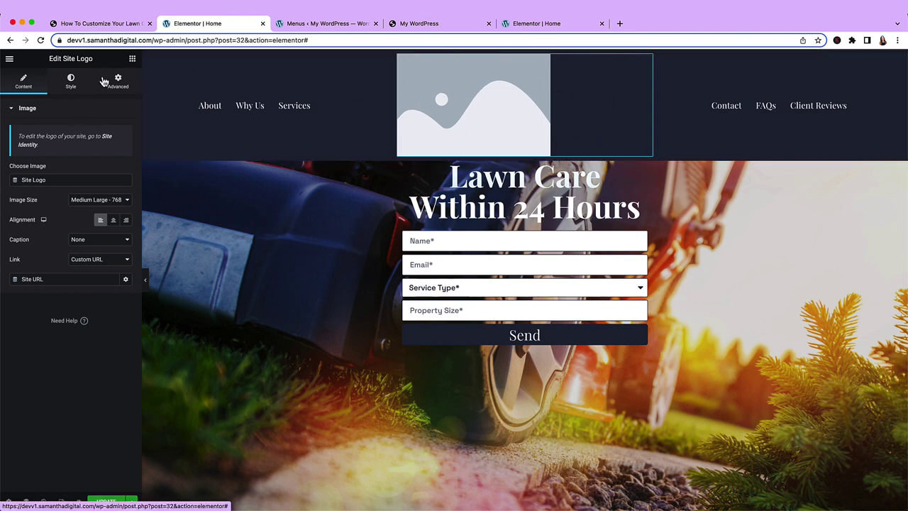
Step: In Site Identity, set The Lawn Care Guy image as Site Logo, save, and return to the editor
{"action": "left_click", "coordinate": [108, 141]}
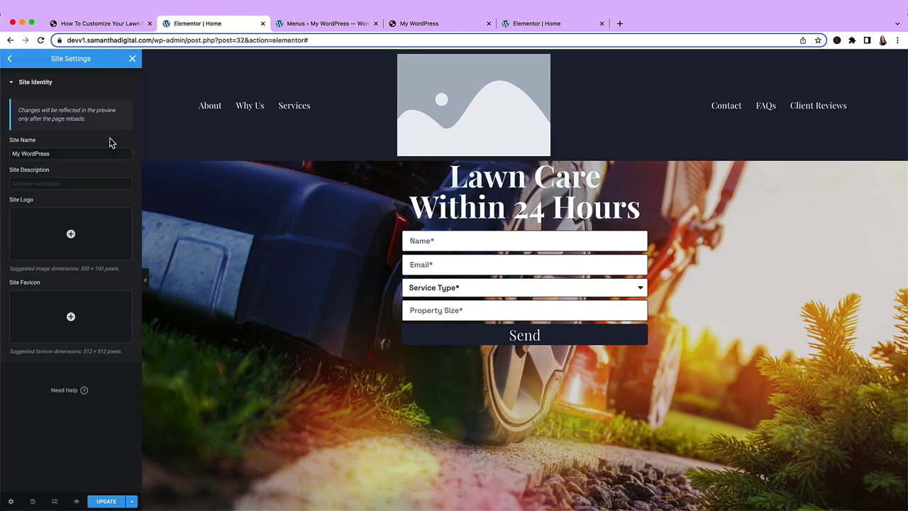
{"action": "left_click", "coordinate": [68, 230]}
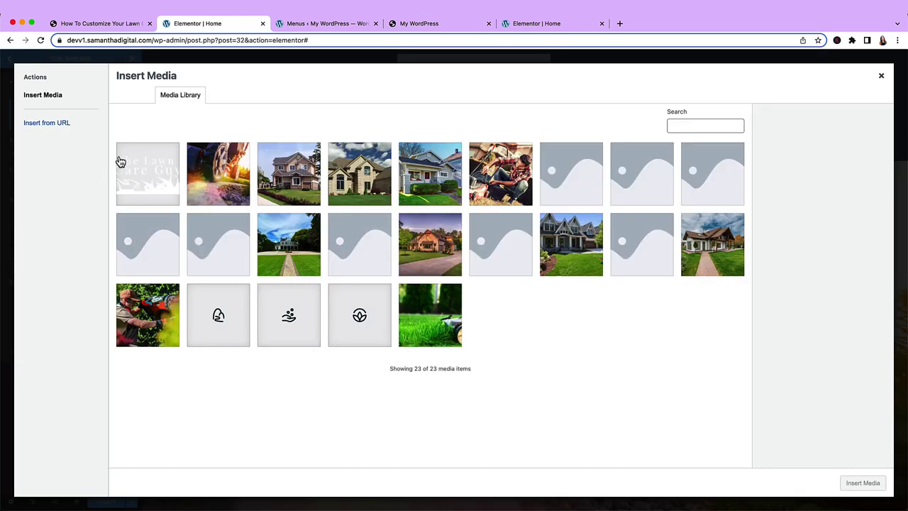
{"action": "left_click", "coordinate": [131, 163]}
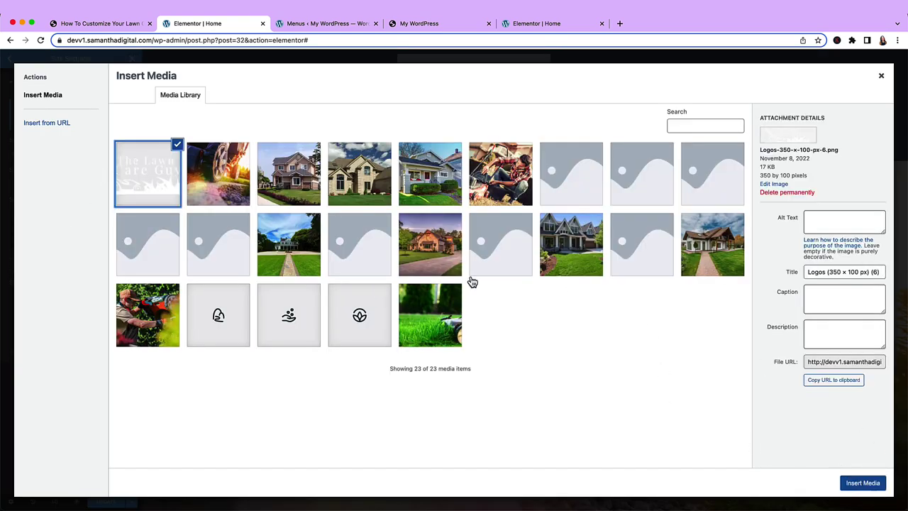
{"action": "left_click", "coordinate": [884, 485]}
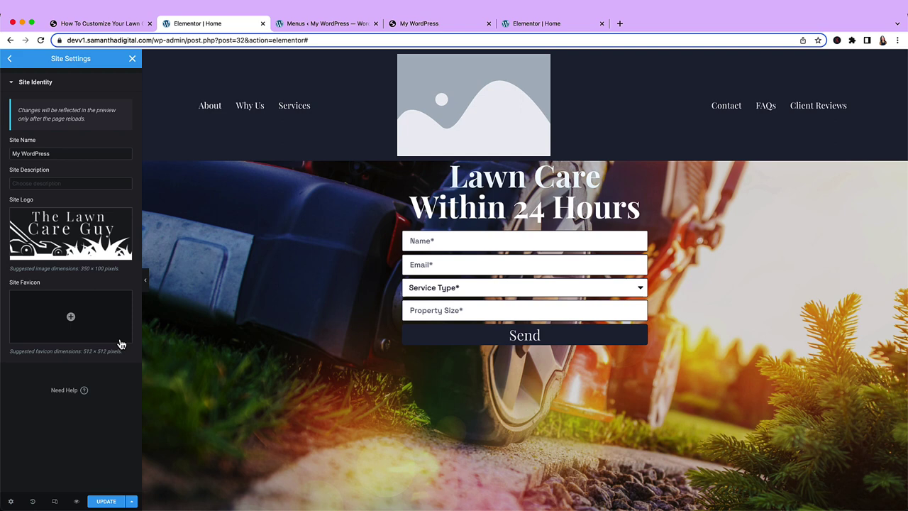
{"action": "left_click_drag", "start_coordinate": [125, 353], "coordinate": [83, 353]}
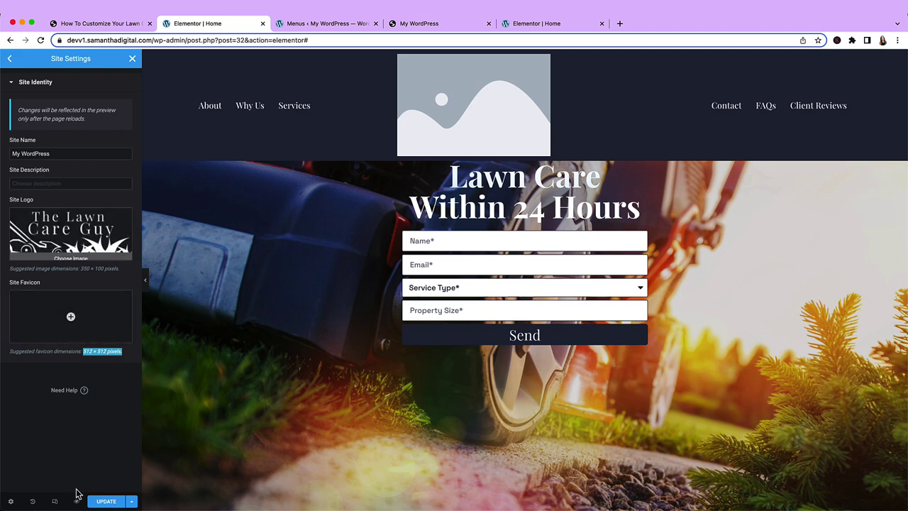
{"action": "left_click", "coordinate": [103, 501]}
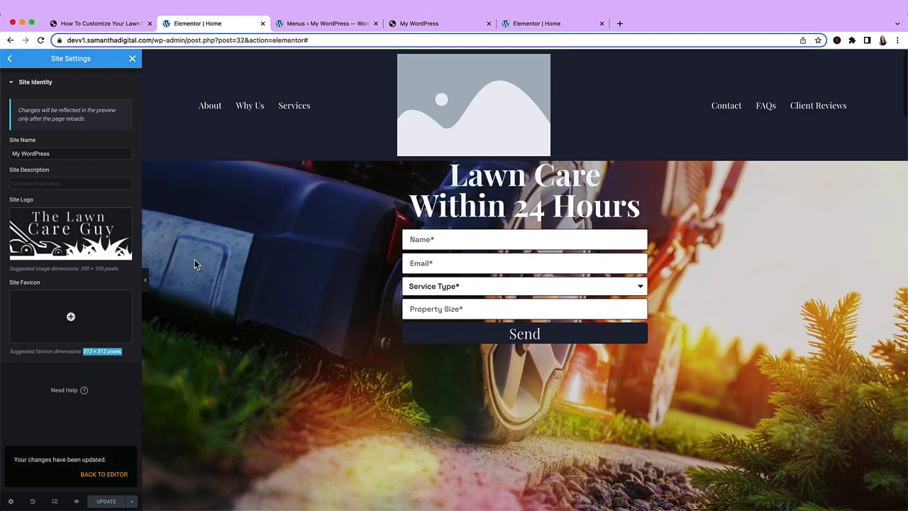
{"action": "left_click", "coordinate": [106, 475]}
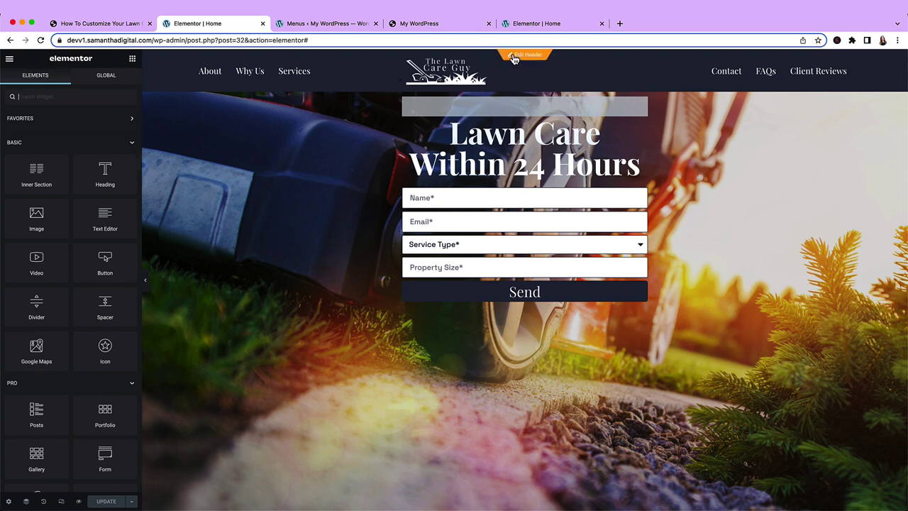
Step: Edit the header, select the Site Logo and view its Style options, then return to the Menus page
{"action": "left_click", "coordinate": [515, 59]}
{"action": "left_click", "coordinate": [515, 63]}
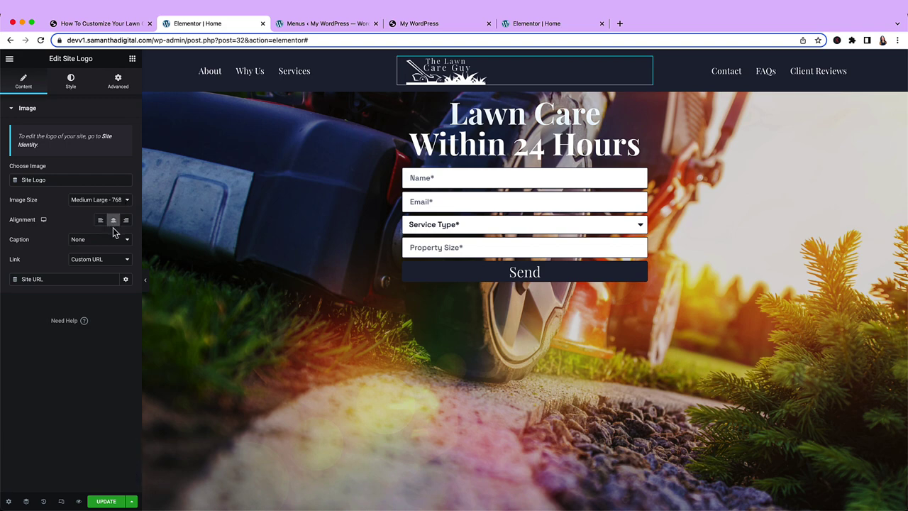
{"action": "left_click", "coordinate": [70, 81]}
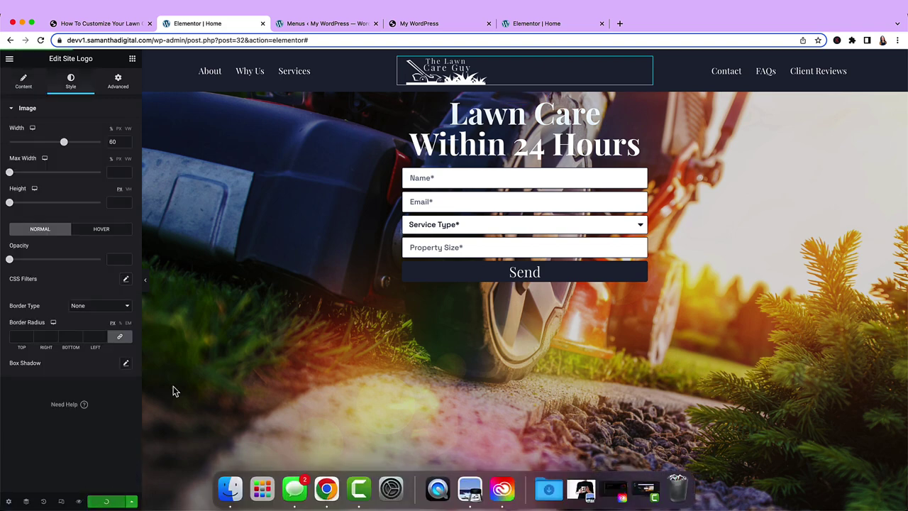
{"action": "left_click", "coordinate": [323, 24]}
Step: Load the live site devv1.samanthadigital.com and reload it to show the latest changes
{"action": "left_click", "coordinate": [301, 40]}
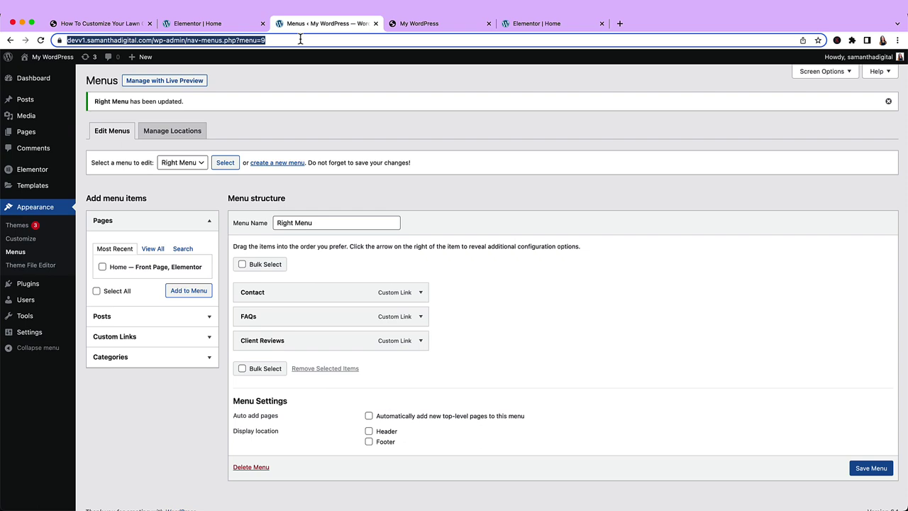
{"action": "type", "text": "devv1"}
{"action": "key", "text": "Return"}
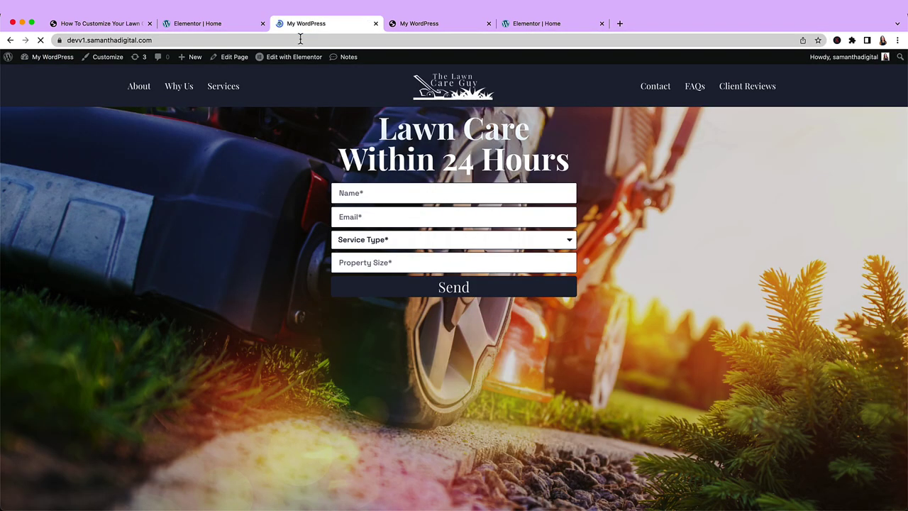
{"action": "left_click", "coordinate": [227, 24]}
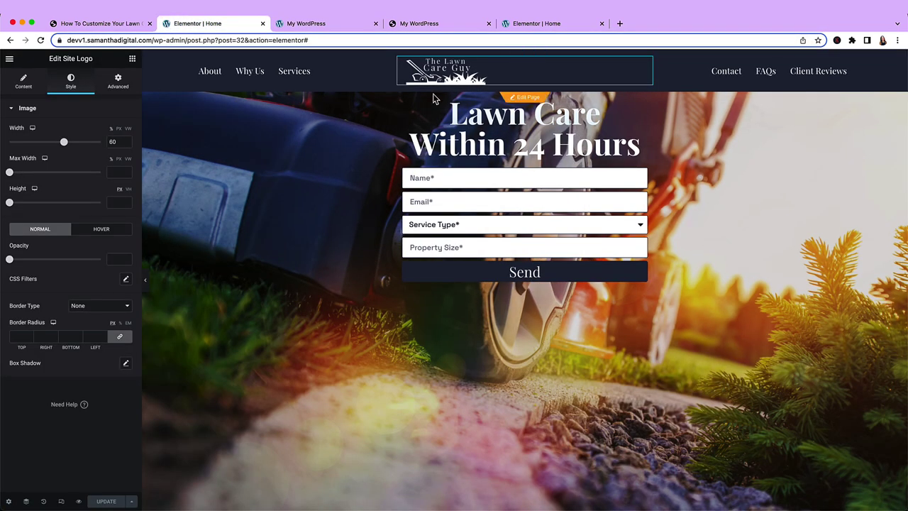
{"action": "left_click", "coordinate": [353, 26]}
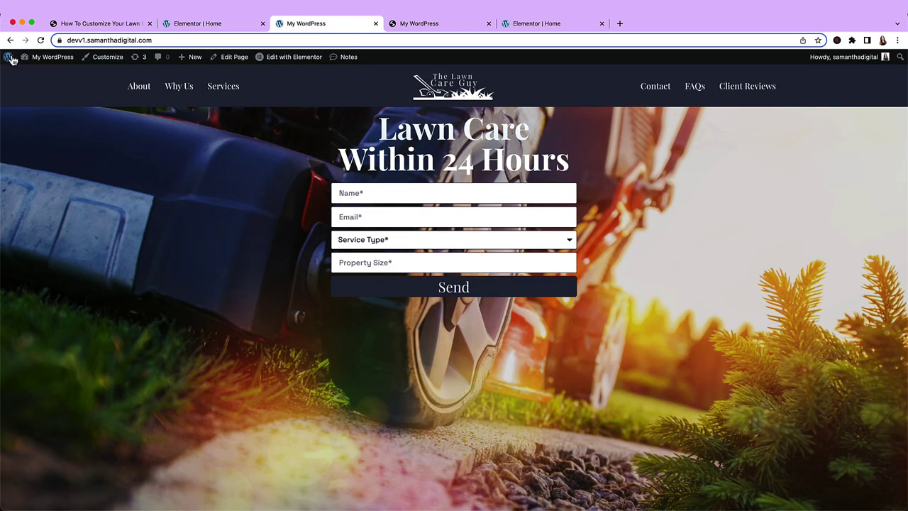
{"action": "left_click", "coordinate": [41, 40]}
Step: Scroll the live homepage down to its footer, then switch to the finished devv3 demo site
{"action": "scroll", "coordinate": [155, 128], "scroll_direction": "down", "scroll_amount": 10}
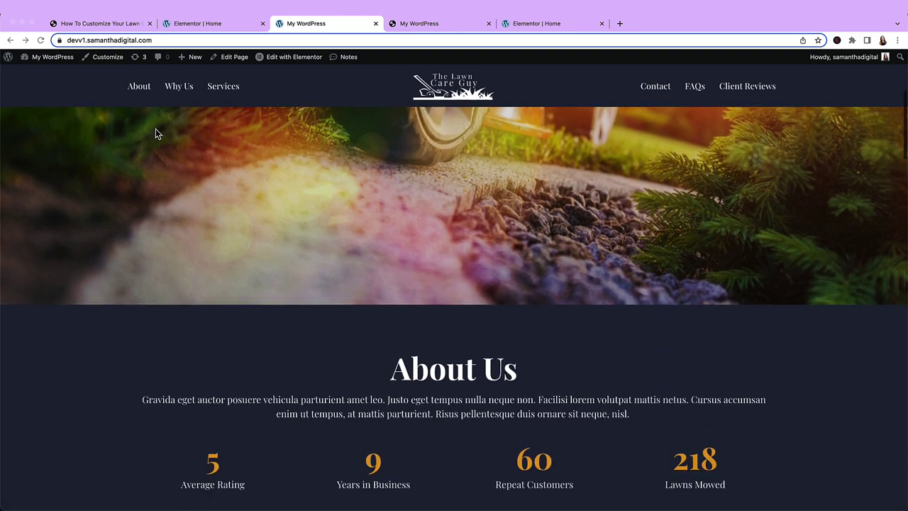
{"action": "scroll", "coordinate": [154, 129], "scroll_direction": "down", "scroll_amount": 3}
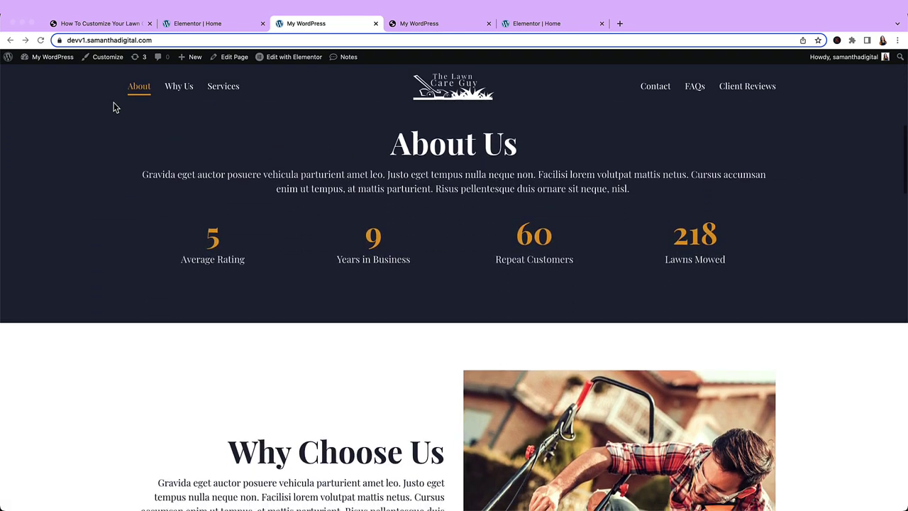
{"action": "scroll", "coordinate": [128, 96], "scroll_direction": "down", "scroll_amount": 5}
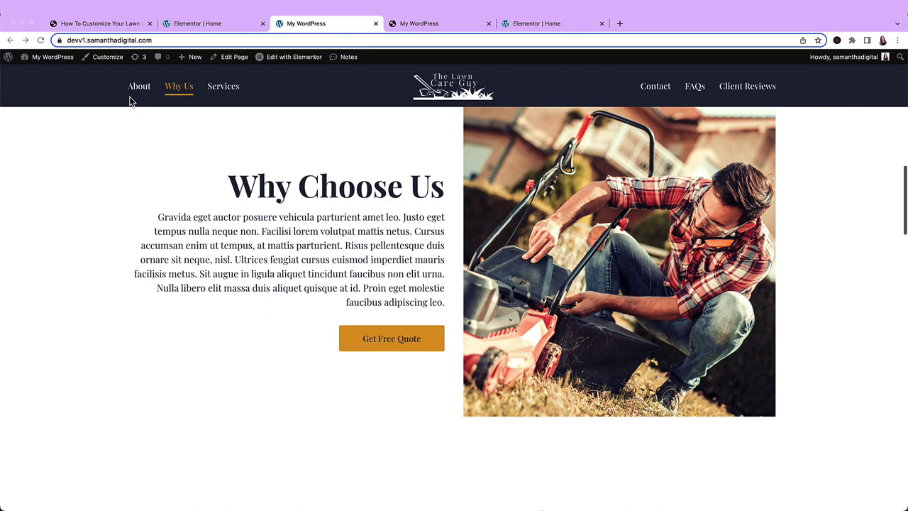
{"action": "scroll", "coordinate": [119, 160], "scroll_direction": "down", "scroll_amount": 6}
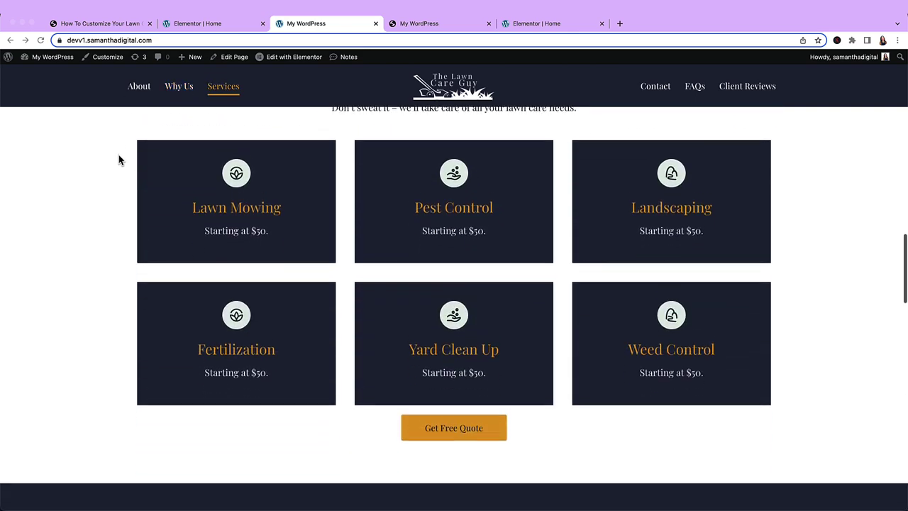
{"action": "scroll", "coordinate": [119, 159], "scroll_direction": "down", "scroll_amount": 3}
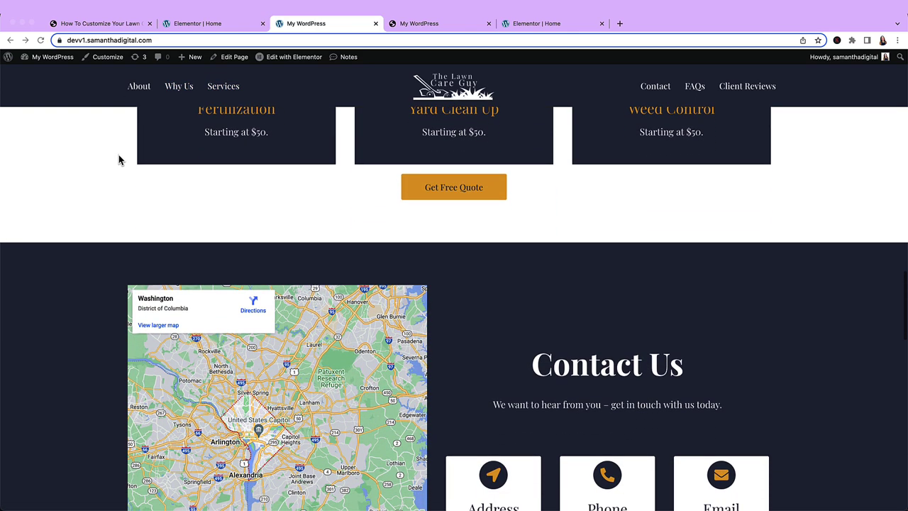
{"action": "scroll", "coordinate": [118, 156], "scroll_direction": "up", "scroll_amount": 5}
{"action": "scroll", "coordinate": [117, 159], "scroll_direction": "down", "scroll_amount": 6}
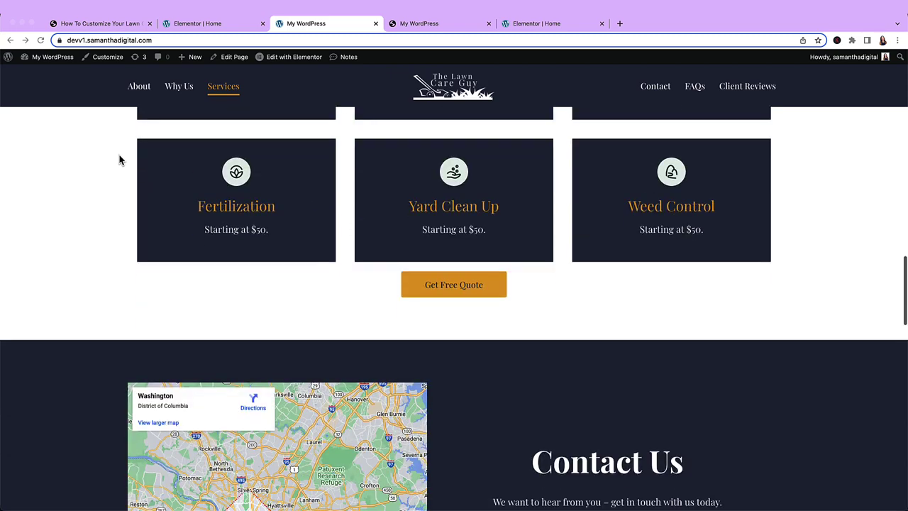
{"action": "scroll", "coordinate": [117, 164], "scroll_direction": "down", "scroll_amount": 8}
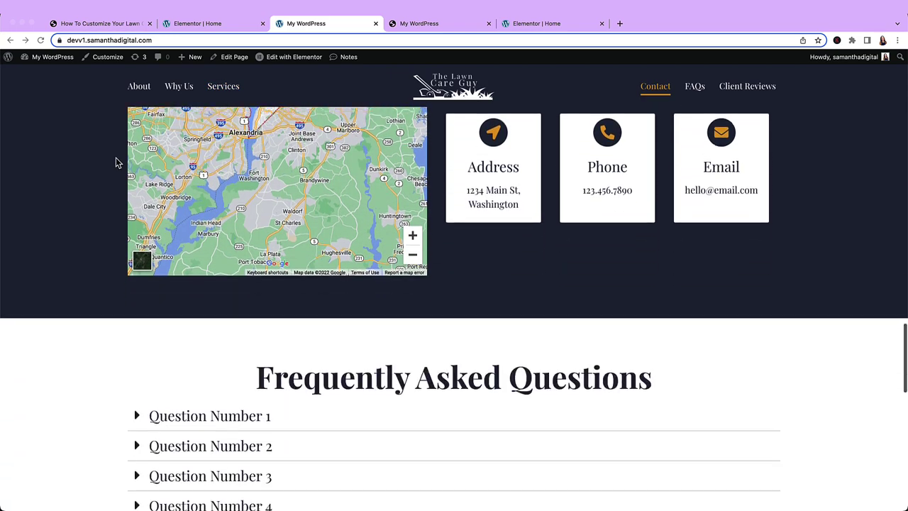
{"action": "scroll", "coordinate": [117, 163], "scroll_direction": "down", "scroll_amount": 7}
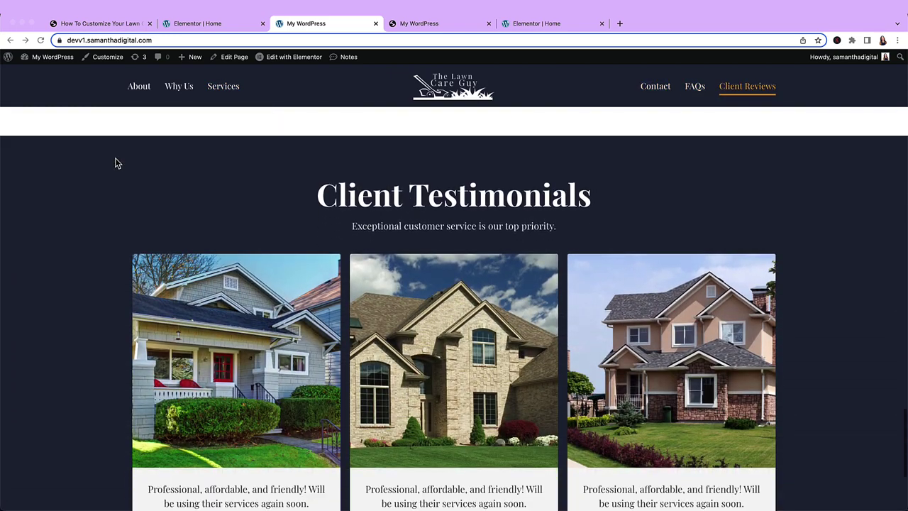
{"action": "scroll", "coordinate": [117, 163], "scroll_direction": "down", "scroll_amount": 3}
{"action": "scroll", "coordinate": [116, 162], "scroll_direction": "up", "scroll_amount": 10}
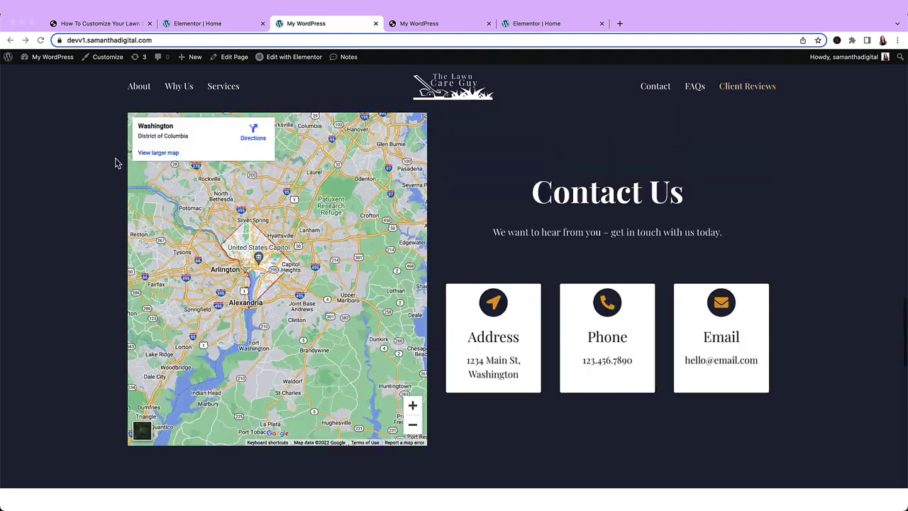
{"action": "scroll", "coordinate": [637, 213], "scroll_direction": "down", "scroll_amount": 10}
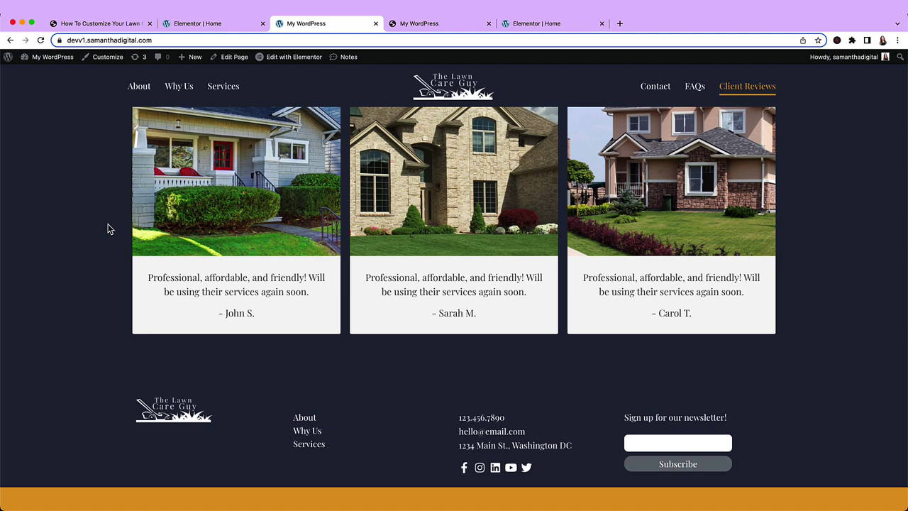
{"action": "left_click", "coordinate": [440, 23]}
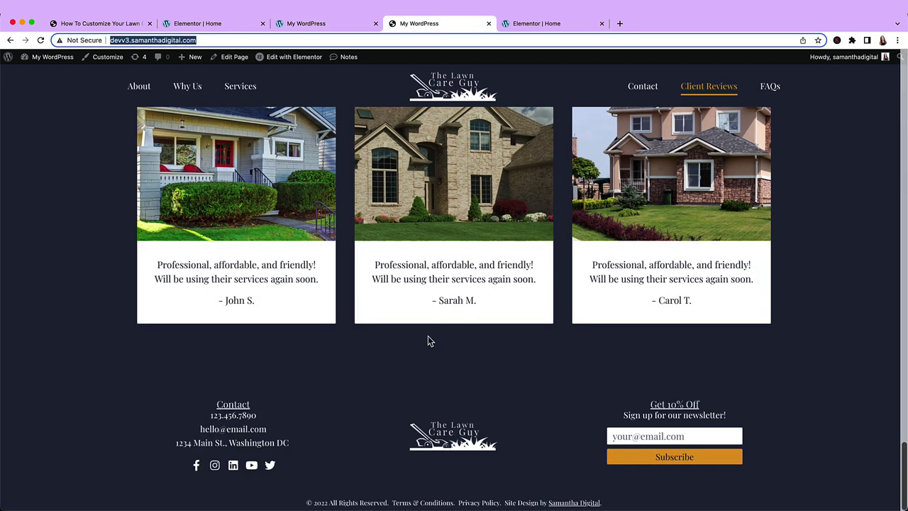
Step: Open the Footer template, delete the navigation links column and move the logo column to the middle
{"action": "left_click", "coordinate": [331, 26]}
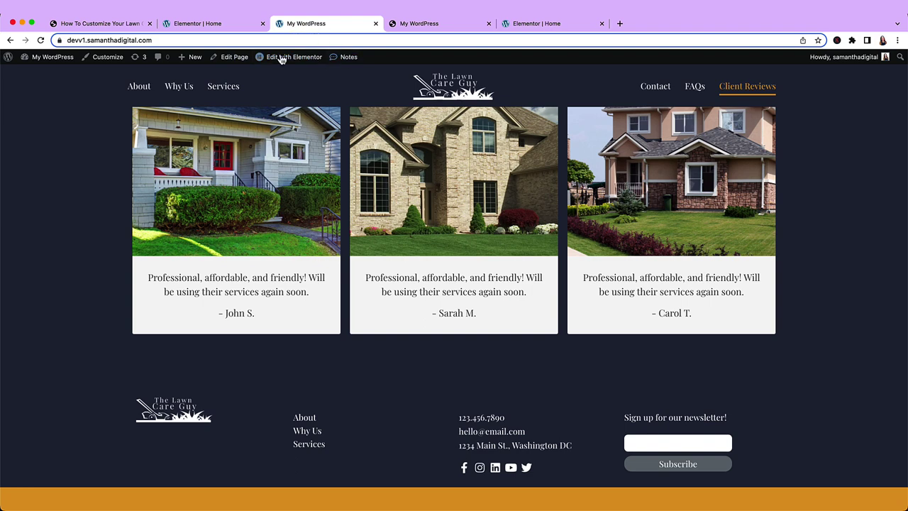
{"action": "mouse_move", "coordinate": [278, 61]}
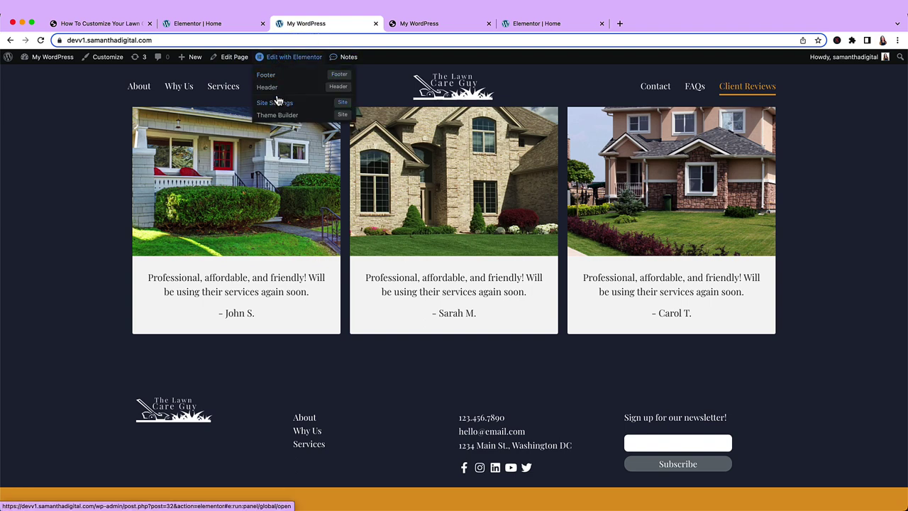
{"action": "left_click", "coordinate": [266, 77]}
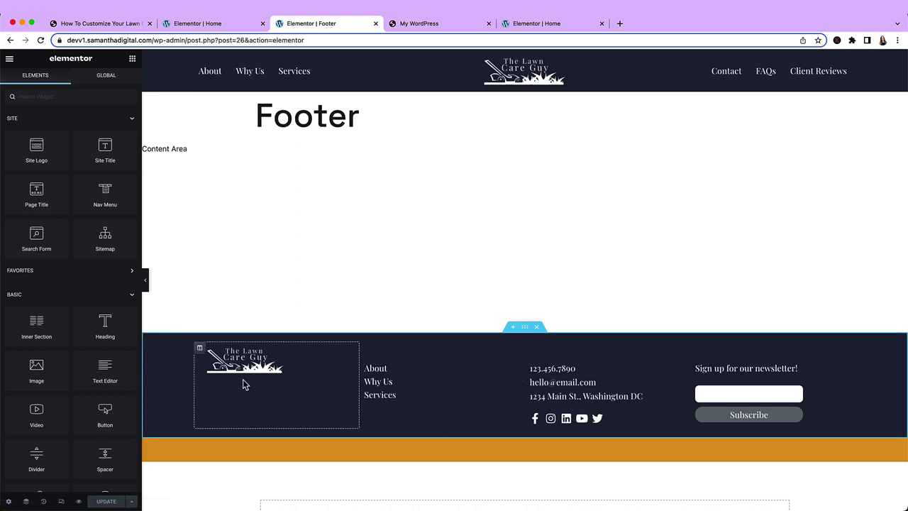
{"action": "left_click", "coordinate": [366, 351]}
{"action": "key", "text": "Delete"}
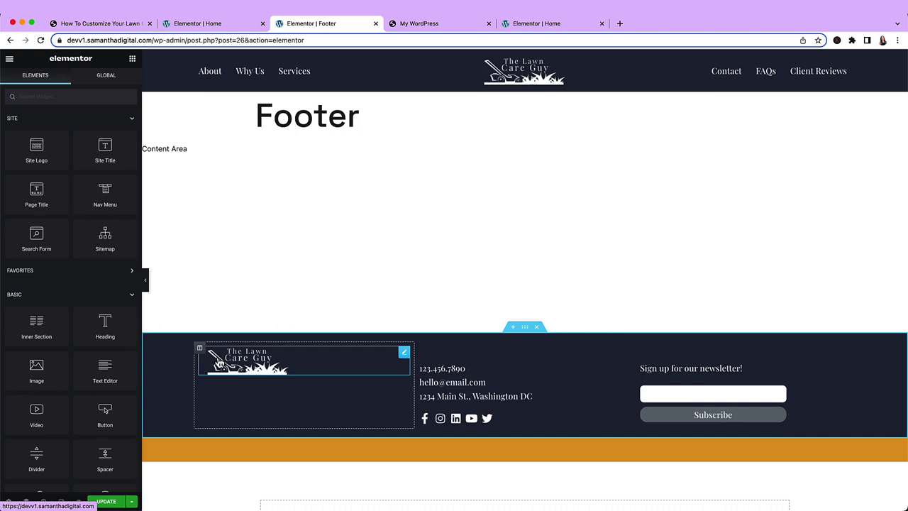
{"action": "left_click_drag", "start_coordinate": [199, 348], "coordinate": [529, 366]}
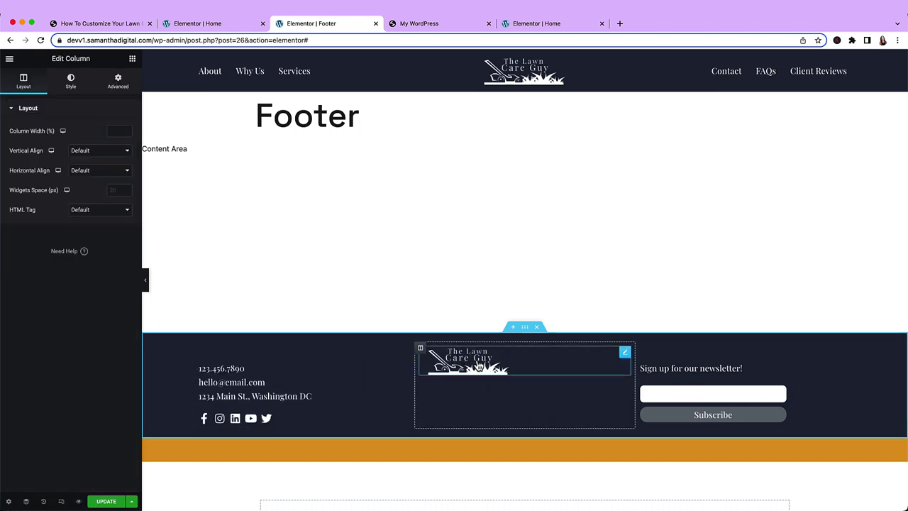
Step: Centre the logo column horizontally and vertically, and centre the logo within its box
{"action": "left_click", "coordinate": [93, 173]}
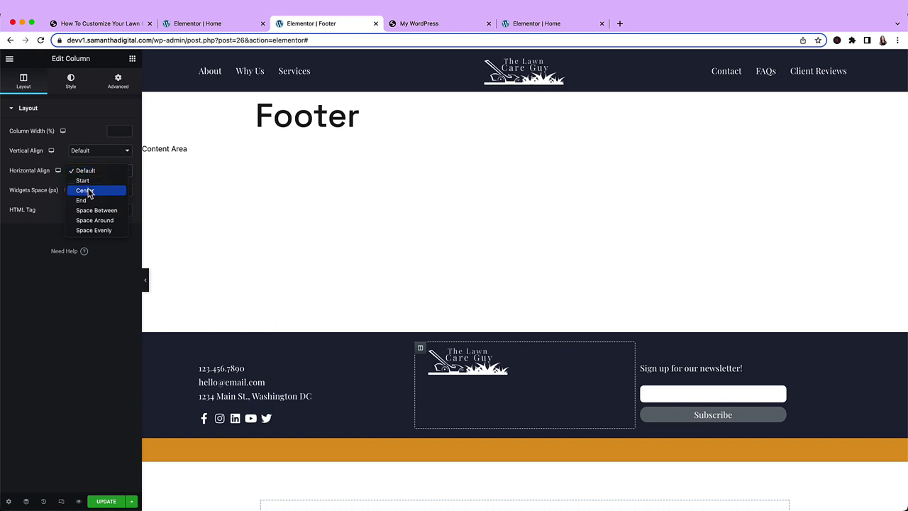
{"action": "left_click", "coordinate": [90, 191]}
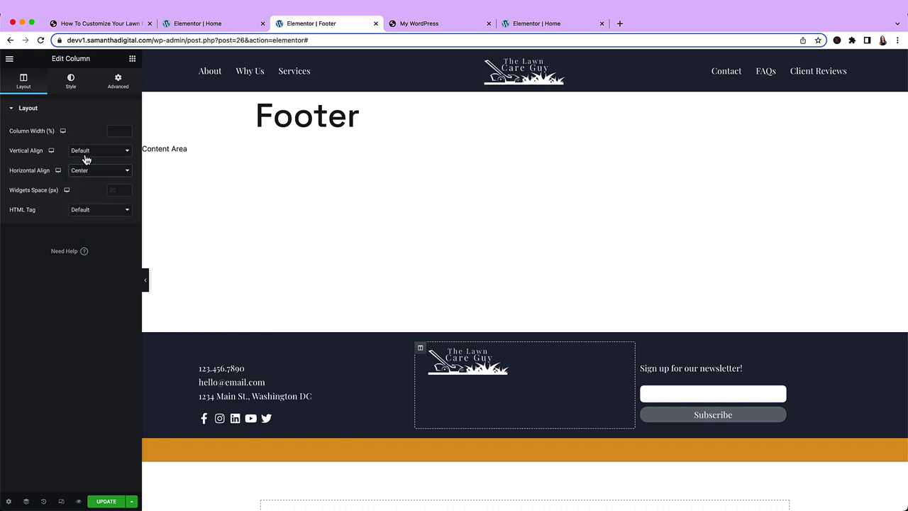
{"action": "left_click", "coordinate": [89, 155]}
{"action": "left_click", "coordinate": [86, 171]}
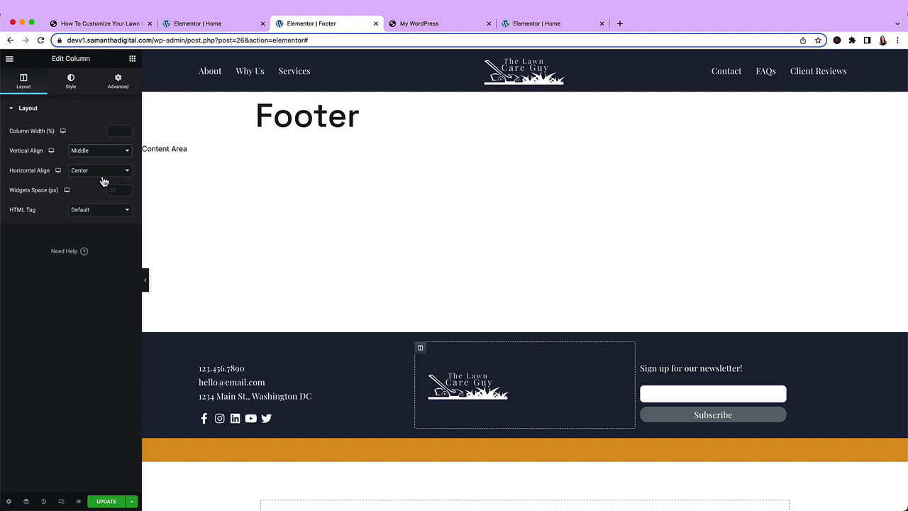
{"action": "left_click", "coordinate": [426, 386]}
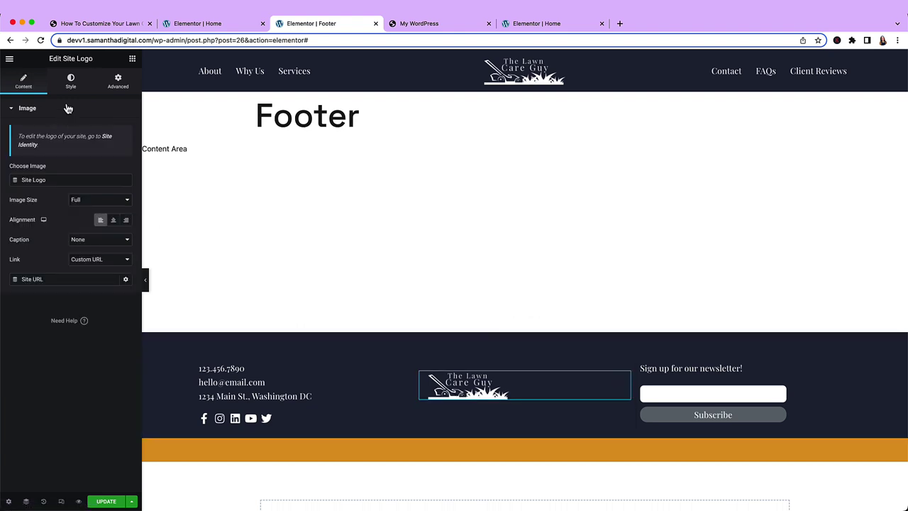
{"action": "left_click", "coordinate": [113, 220]}
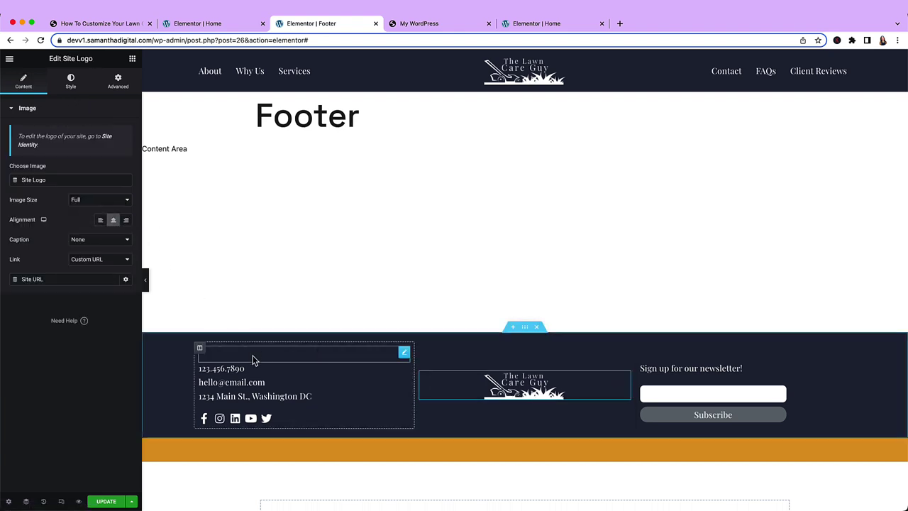
{"action": "left_click", "coordinate": [199, 348]}
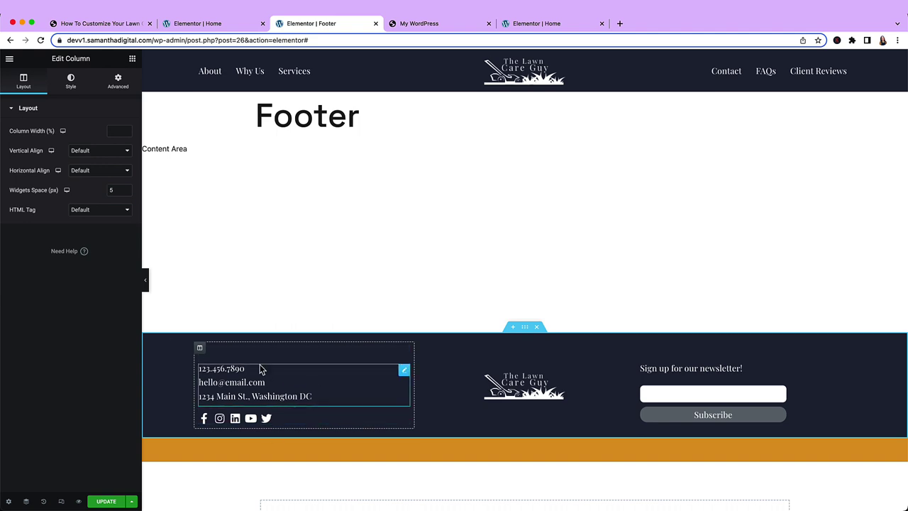
Step: Give the Contact heading the Accent global font and white colour
{"action": "left_click", "coordinate": [244, 358]}
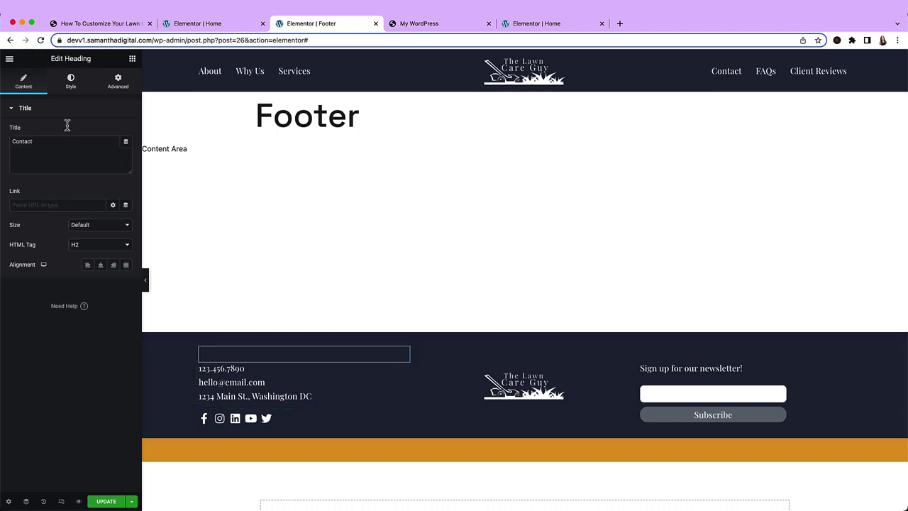
{"action": "left_click", "coordinate": [71, 88]}
{"action": "left_click", "coordinate": [113, 151]}
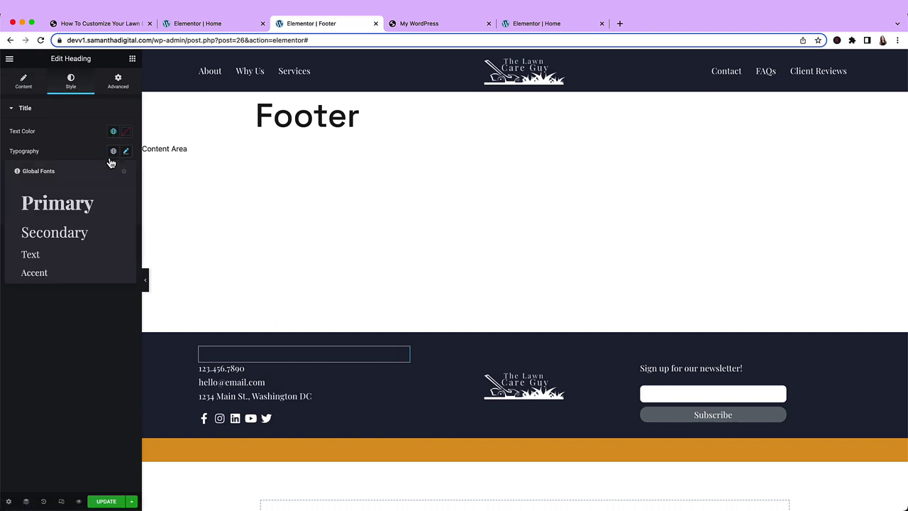
{"action": "left_click", "coordinate": [47, 273]}
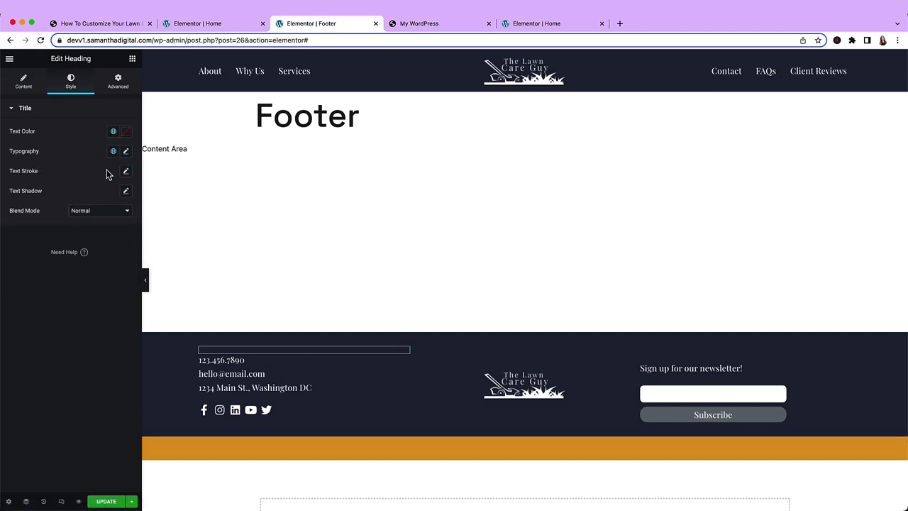
{"action": "left_click", "coordinate": [111, 132]}
{"action": "left_click", "coordinate": [35, 206]}
Step: Underline the Contact heading and centre it in its column
{"action": "left_click", "coordinate": [24, 82]}
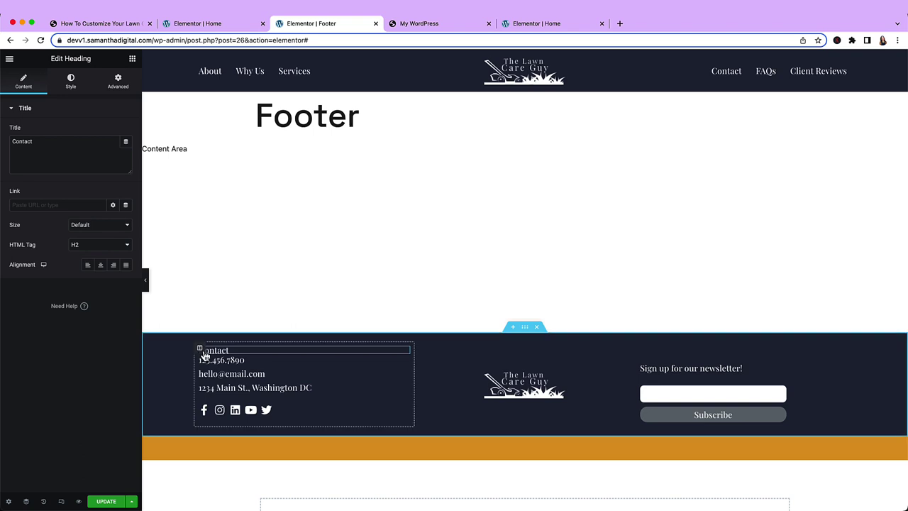
{"action": "left_click", "coordinate": [70, 84]}
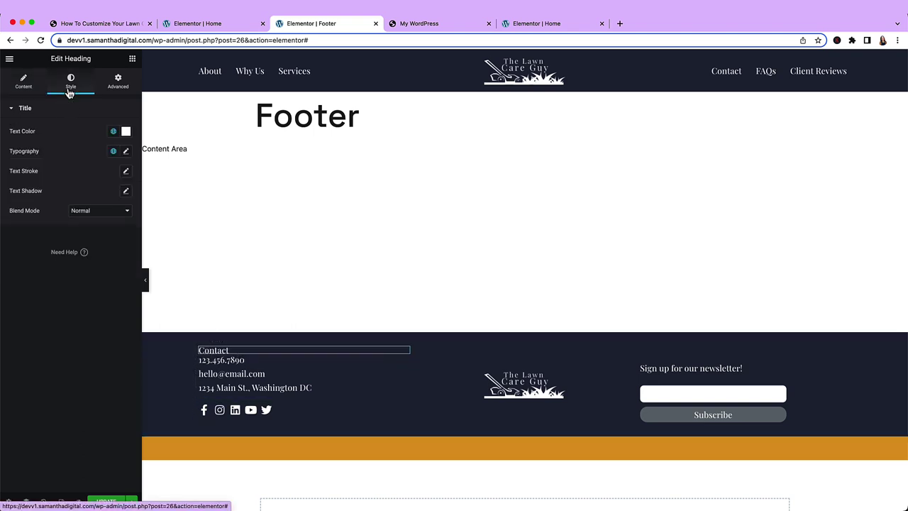
{"action": "left_click", "coordinate": [122, 154]}
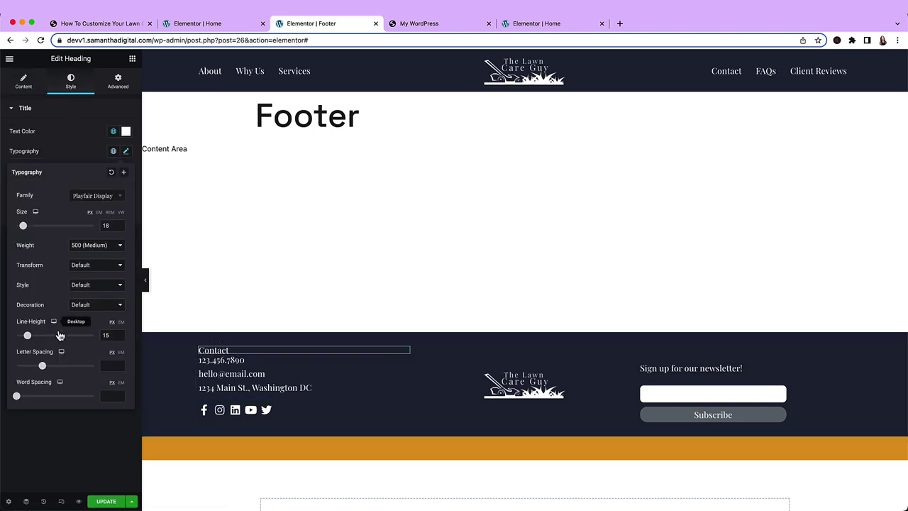
{"action": "left_click", "coordinate": [78, 313]}
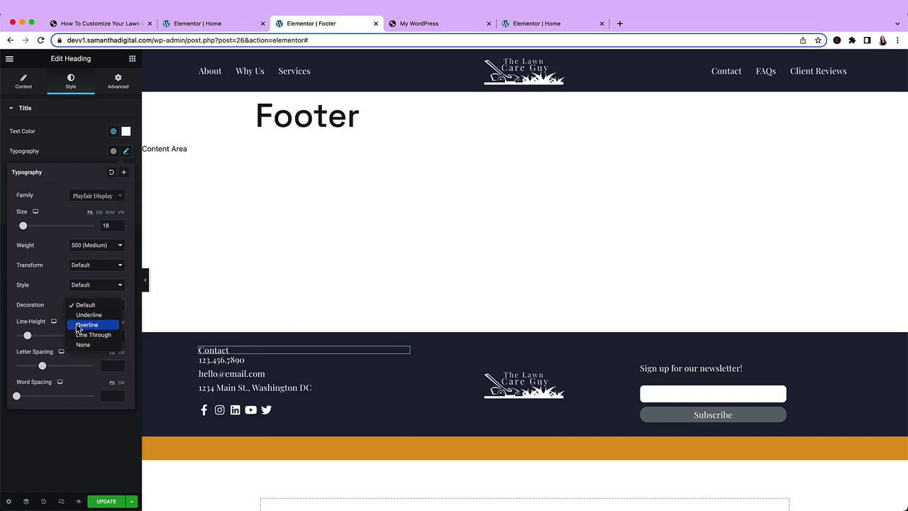
{"action": "key", "text": "Escape"}
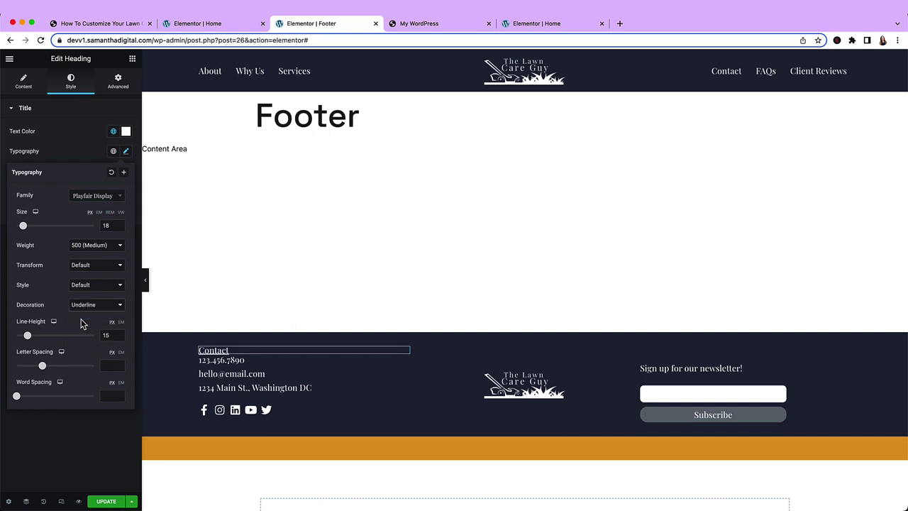
{"action": "left_click", "coordinate": [23, 82]}
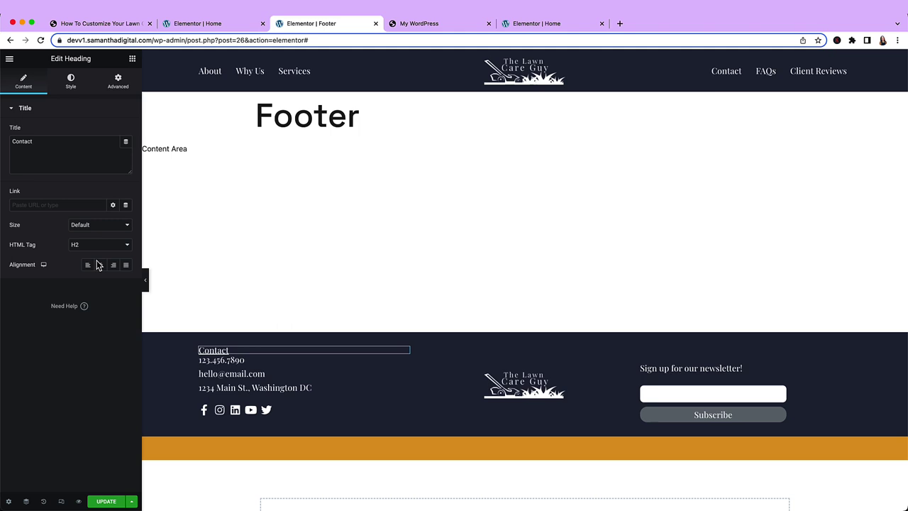
{"action": "left_click", "coordinate": [100, 265]}
Step: Centre the contact details text and the social icons beneath it
{"action": "left_click", "coordinate": [234, 374]}
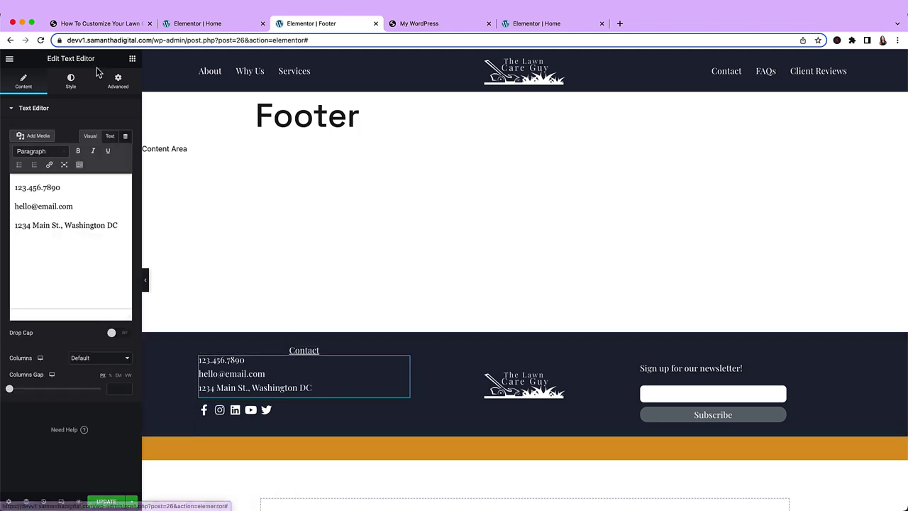
{"action": "left_click", "coordinate": [71, 82]}
{"action": "left_click", "coordinate": [100, 131]}
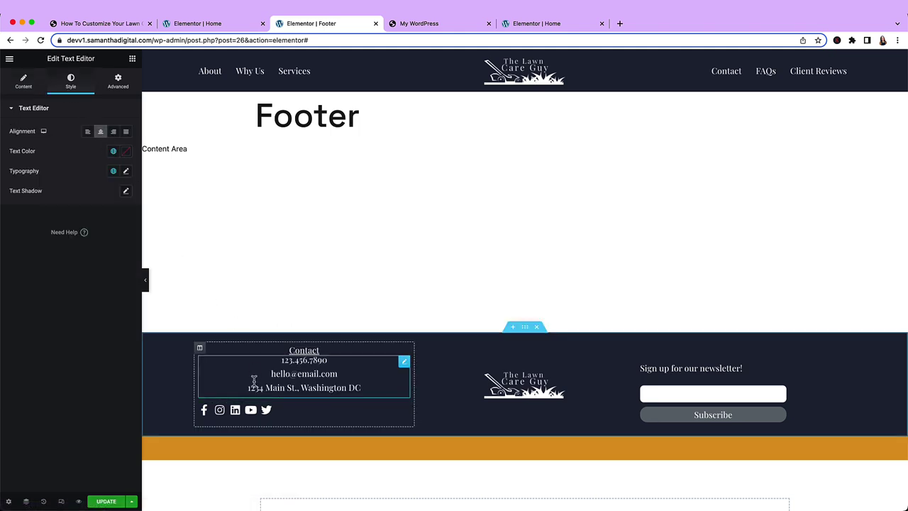
{"action": "left_click", "coordinate": [297, 415]}
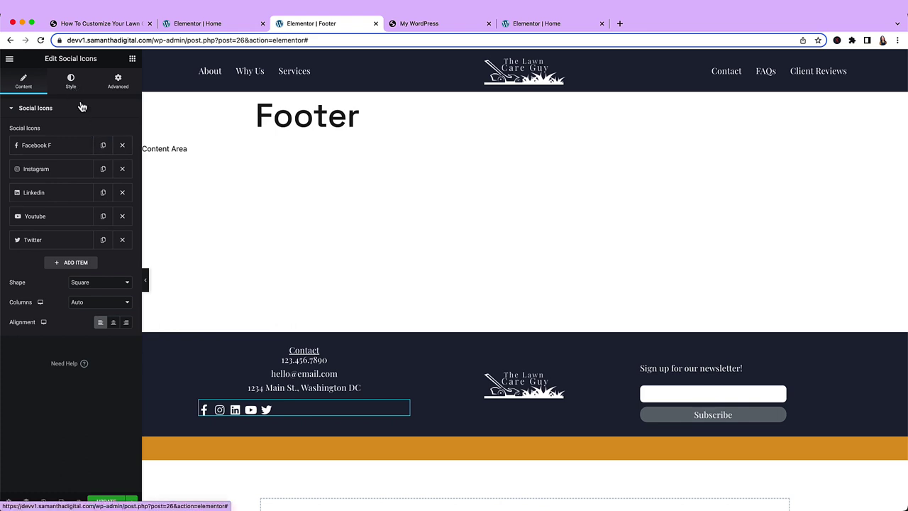
{"action": "left_click", "coordinate": [71, 81]}
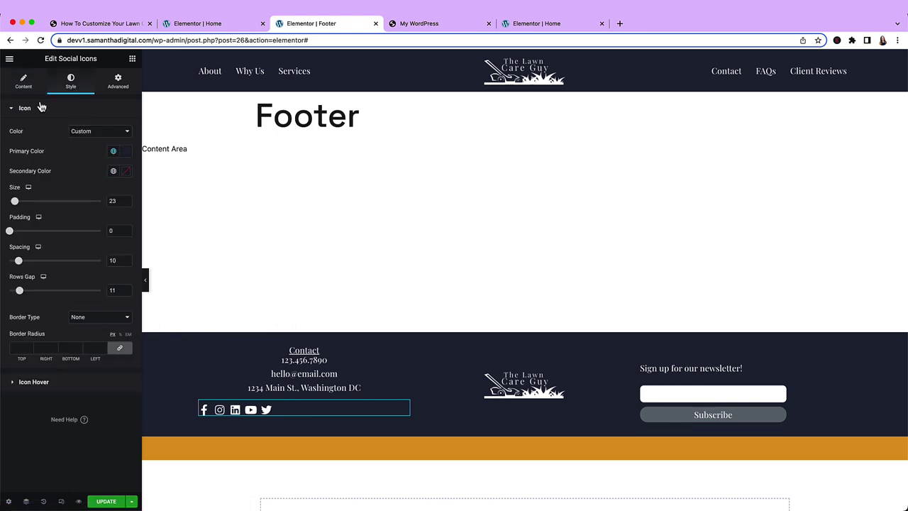
{"action": "left_click", "coordinate": [24, 81]}
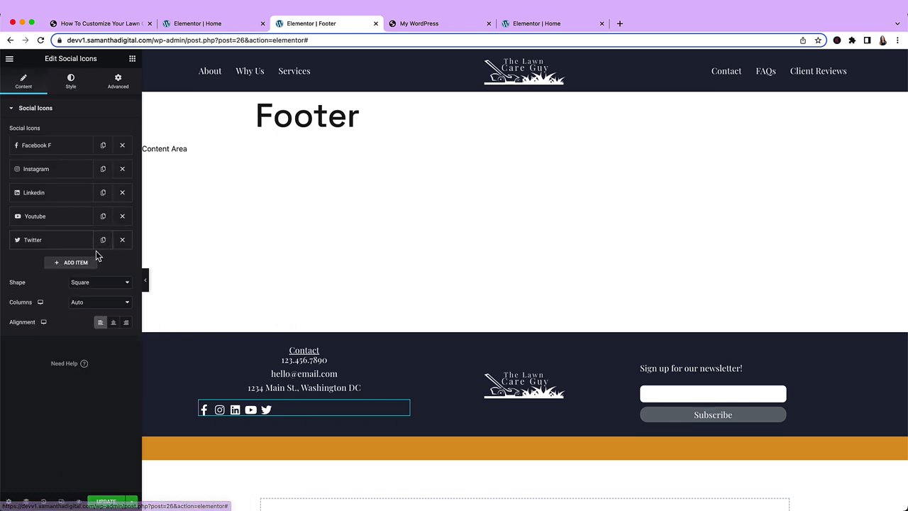
{"action": "left_click", "coordinate": [113, 321]}
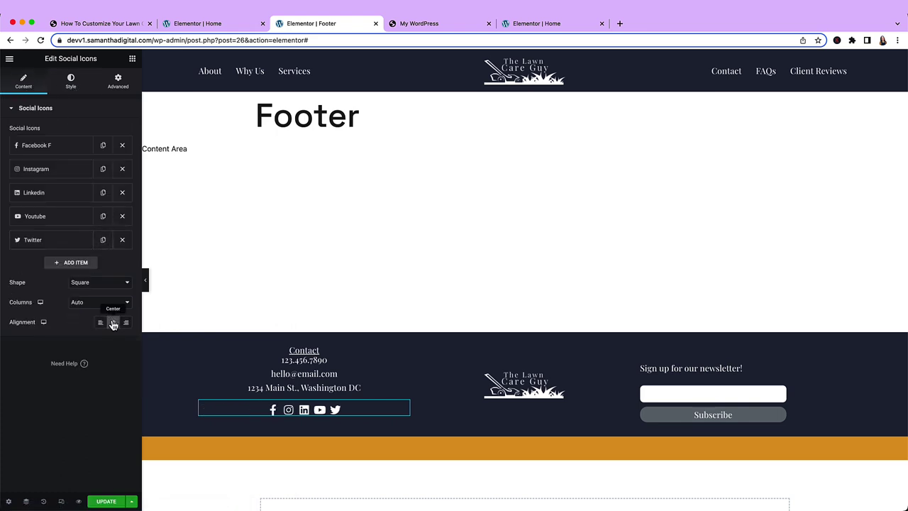
Step: Copy the Contact heading's style and paste it onto the Get 10% Off newsletter heading
{"action": "left_click", "coordinate": [690, 356]}
{"action": "right_click", "coordinate": [310, 348]}
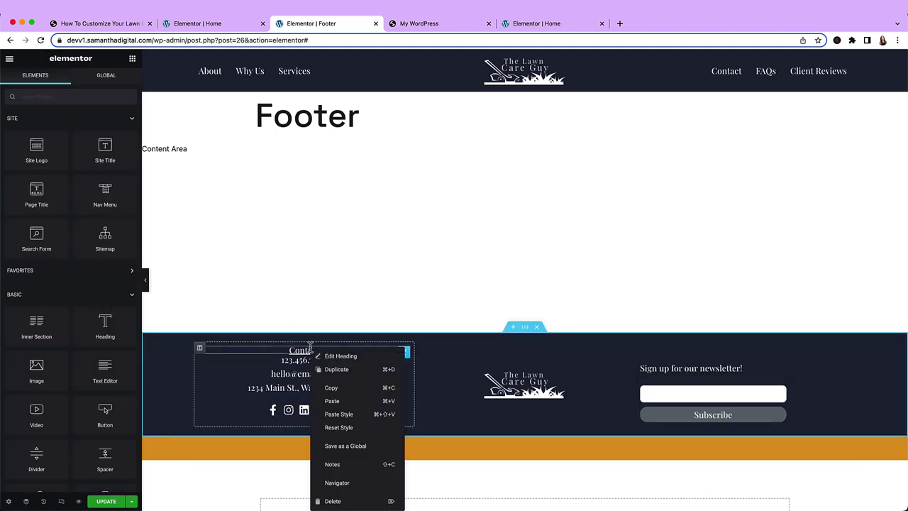
{"action": "left_click", "coordinate": [331, 388]}
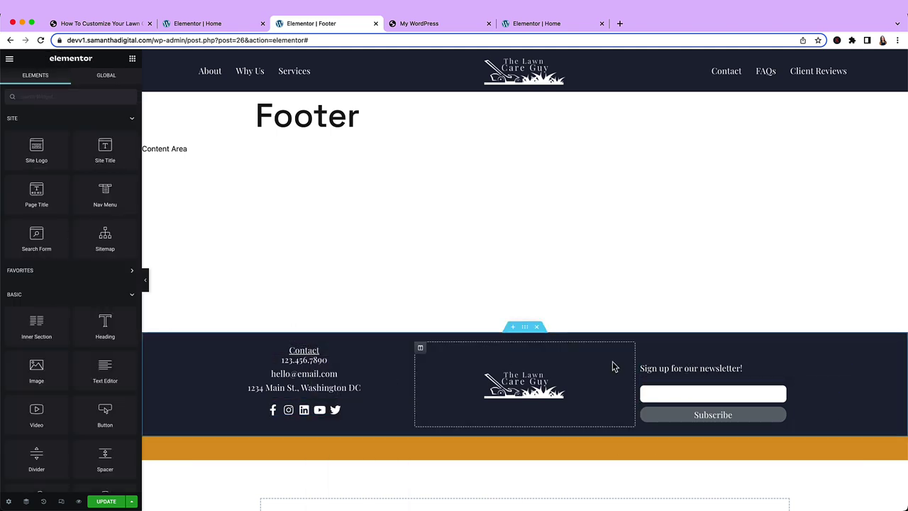
{"action": "right_click", "coordinate": [693, 360]}
{"action": "left_click", "coordinate": [697, 414]}
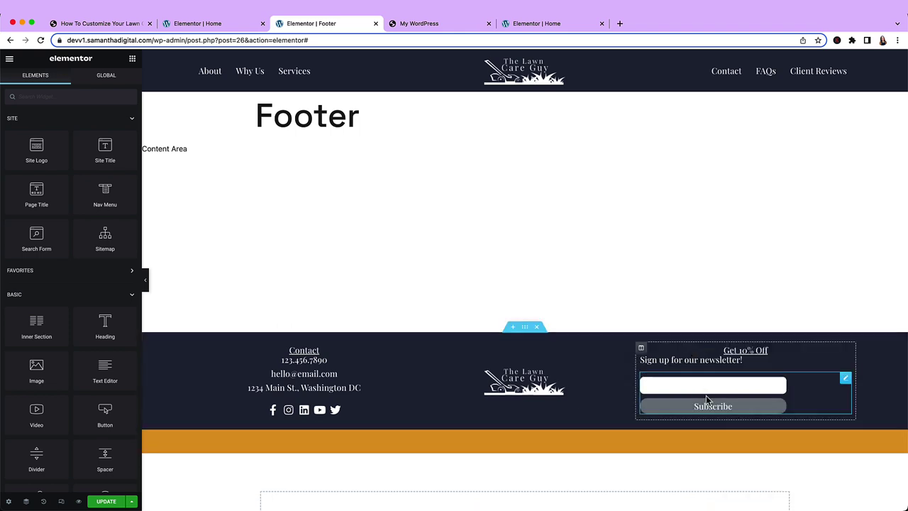
Step: Centre the newsletter sign-up text, then compare against the live site
{"action": "left_click", "coordinate": [693, 360]}
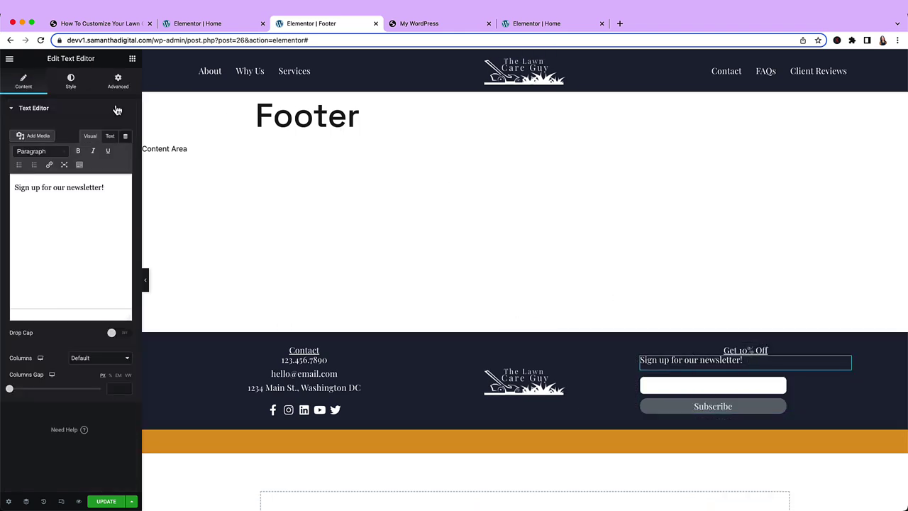
{"action": "left_click", "coordinate": [71, 79]}
{"action": "left_click", "coordinate": [100, 131]}
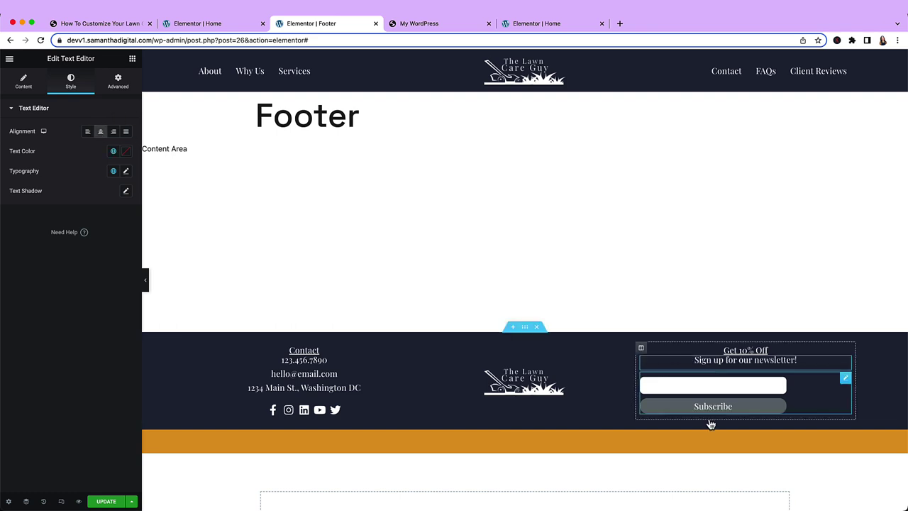
{"action": "left_click", "coordinate": [816, 397]}
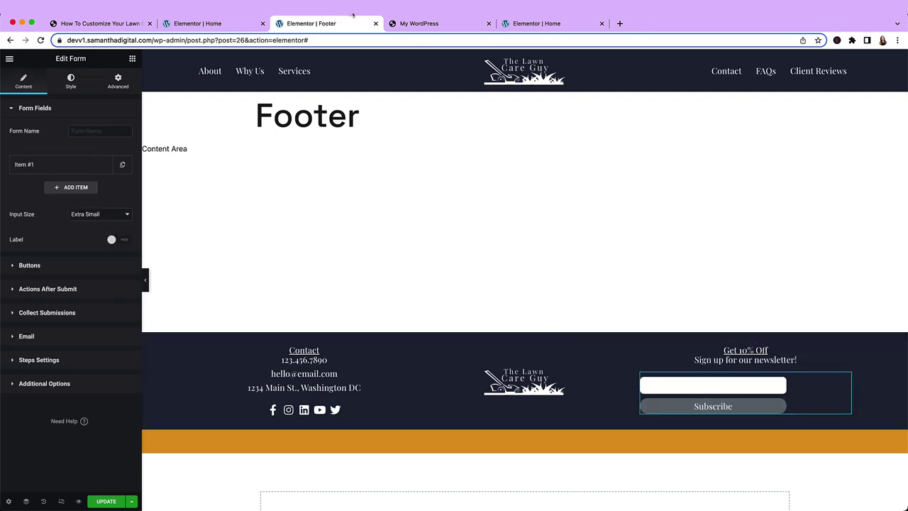
{"action": "left_click", "coordinate": [418, 24]}
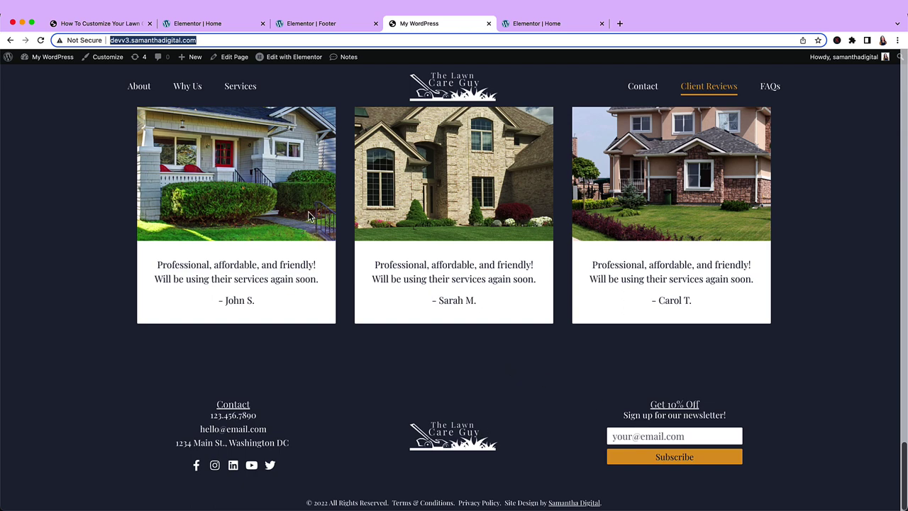
Step: Set the footer Social Icons' hover animation to Grow
{"action": "left_click", "coordinate": [310, 25]}
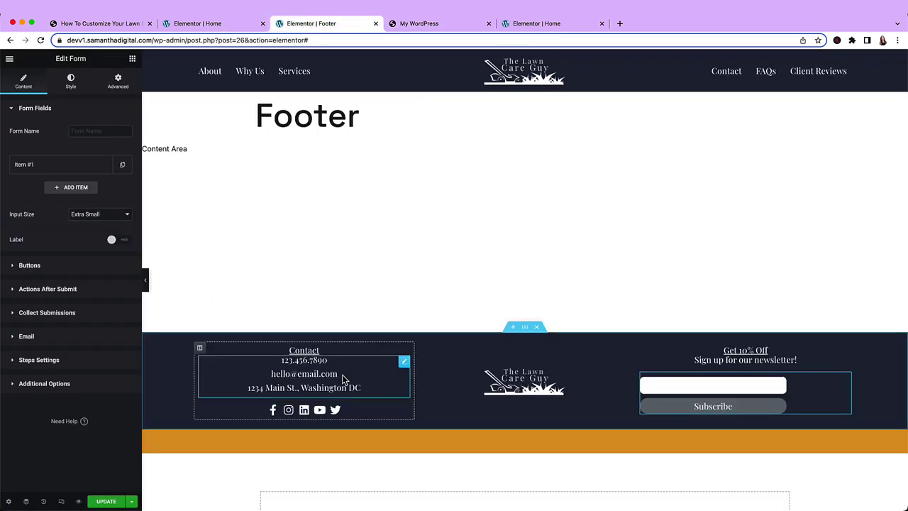
{"action": "left_click", "coordinate": [320, 411]}
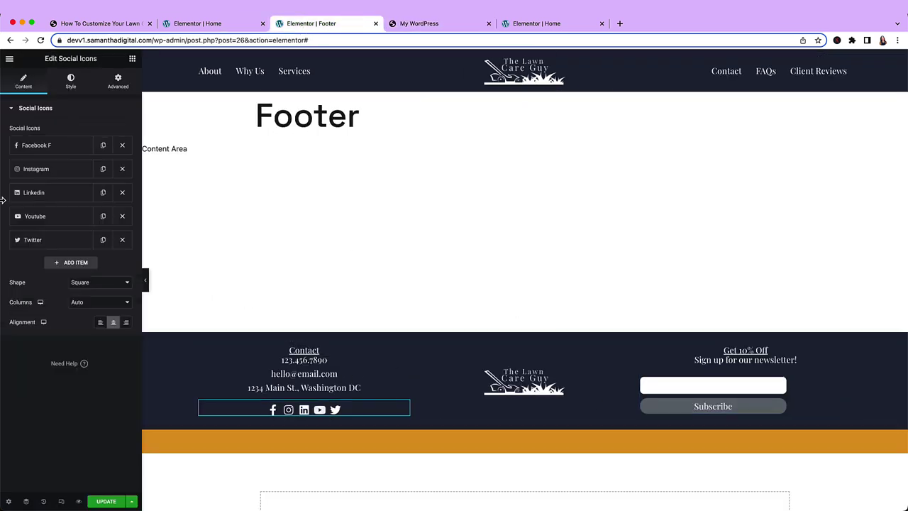
{"action": "left_click", "coordinate": [72, 91]}
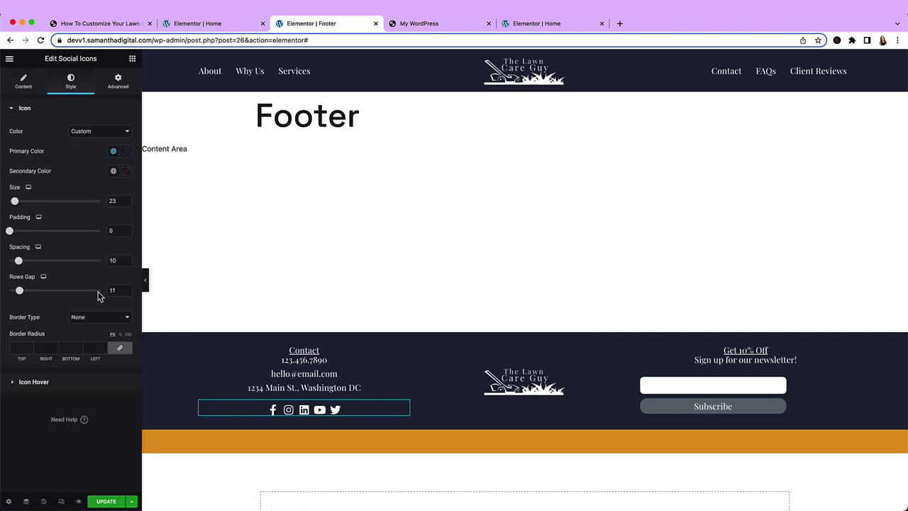
{"action": "left_click", "coordinate": [36, 382]}
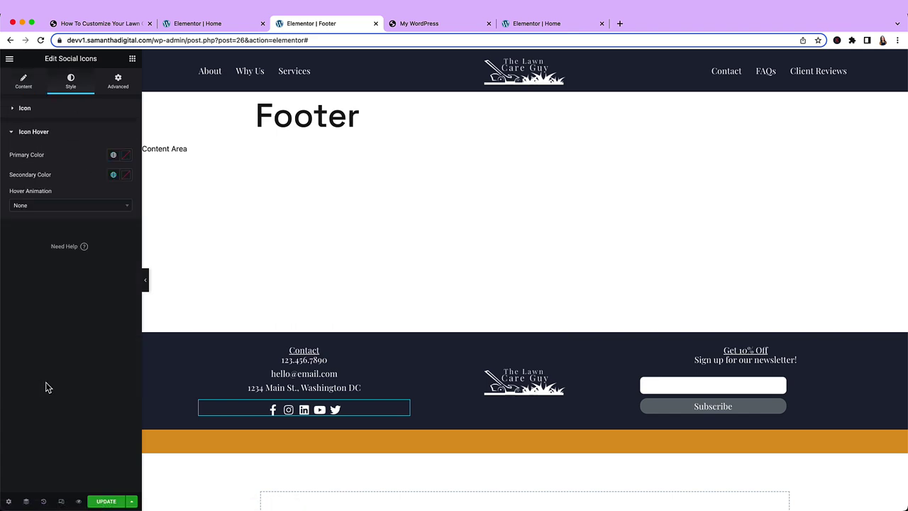
{"action": "left_click", "coordinate": [51, 206]}
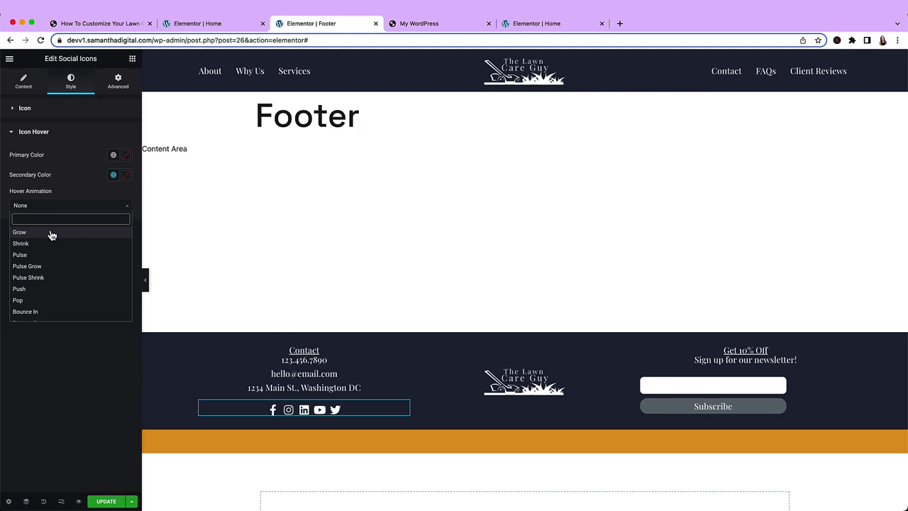
{"action": "left_click", "coordinate": [51, 235]}
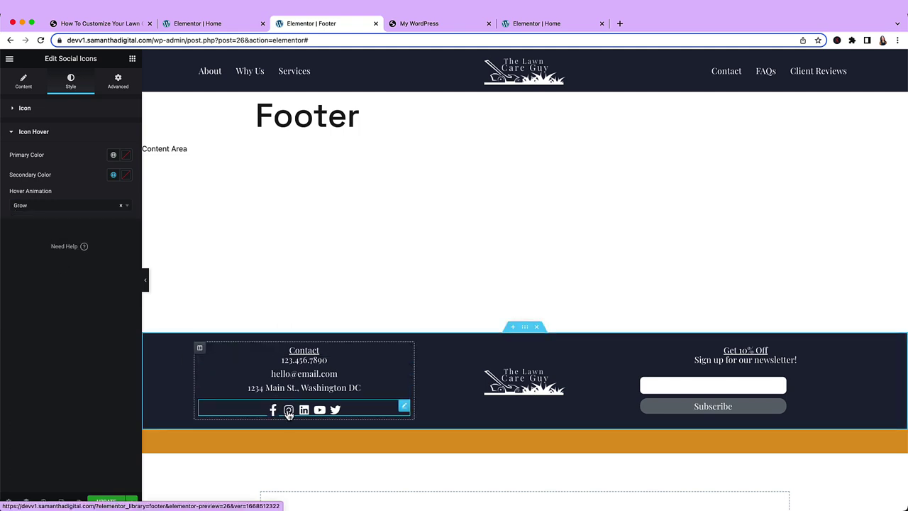
{"action": "left_click", "coordinate": [716, 408]}
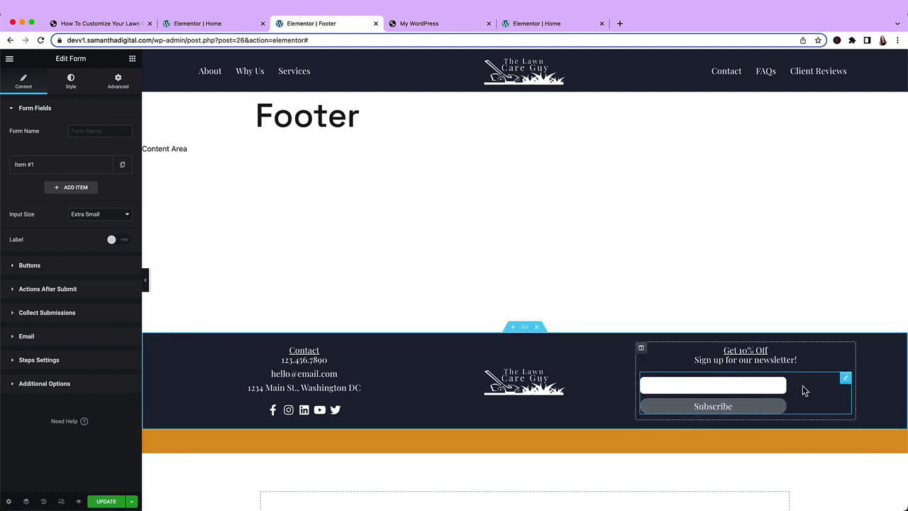
Step: Set both the email field and Subscribe button column widths to 100%
{"action": "left_click", "coordinate": [82, 170]}
{"action": "left_click", "coordinate": [86, 272]}
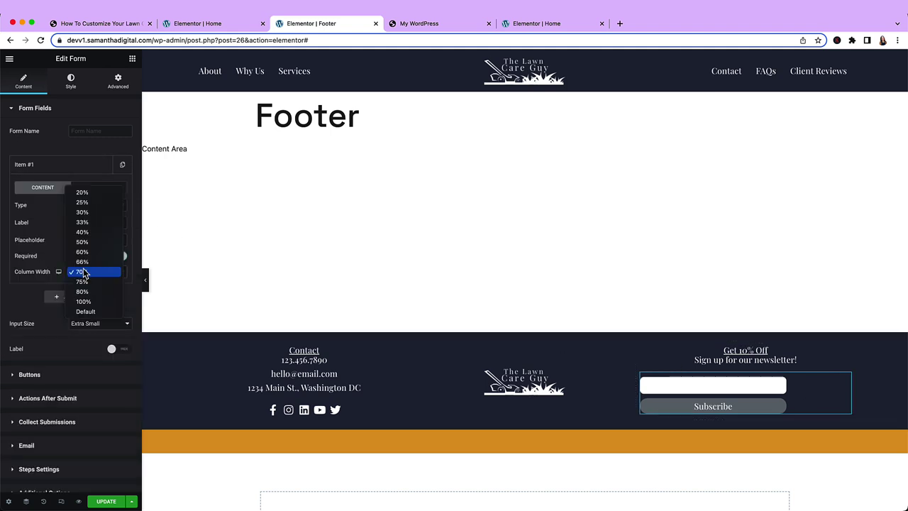
{"action": "left_click", "coordinate": [26, 168]}
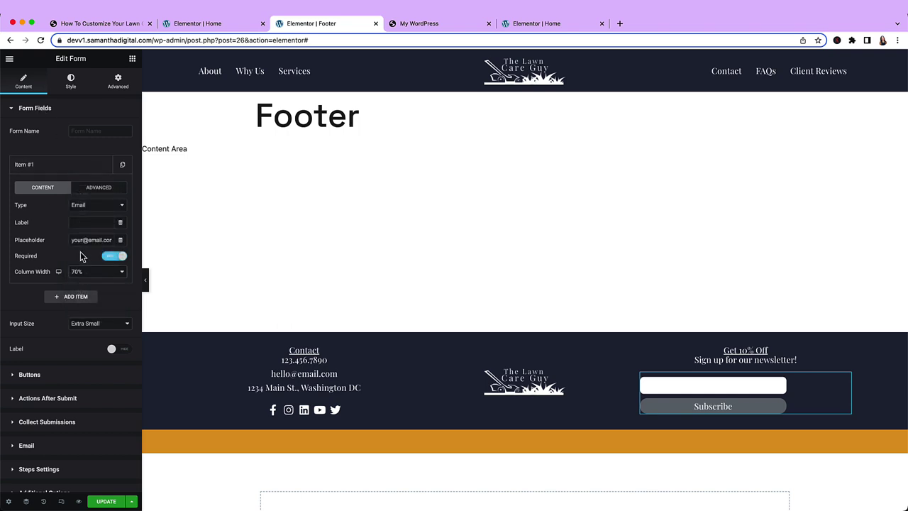
{"action": "left_click", "coordinate": [85, 277]}
{"action": "left_click", "coordinate": [84, 300]}
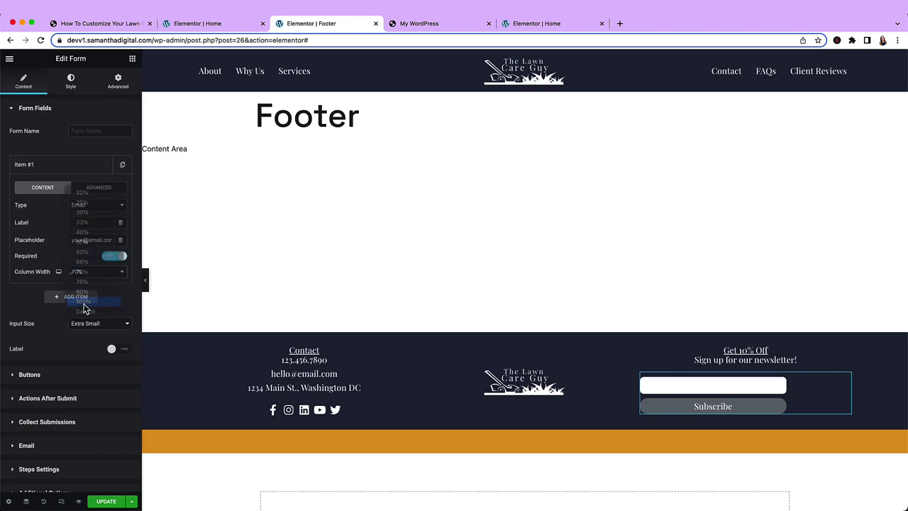
{"action": "left_click", "coordinate": [42, 170]}
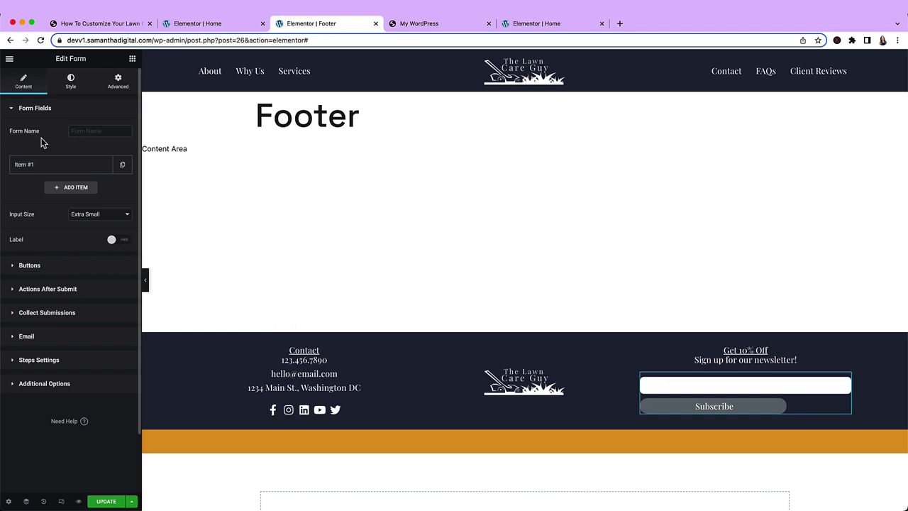
{"action": "left_click", "coordinate": [55, 267]}
{"action": "left_click", "coordinate": [82, 175]}
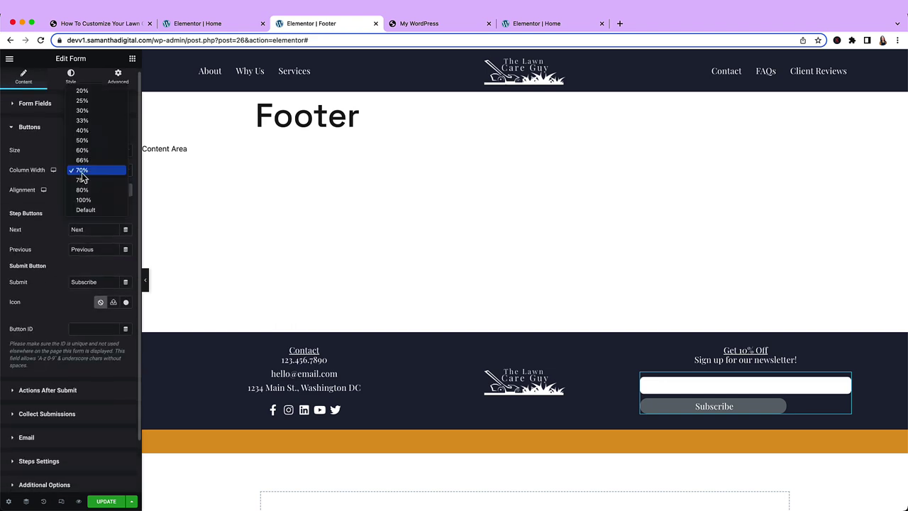
{"action": "left_click", "coordinate": [82, 200]}
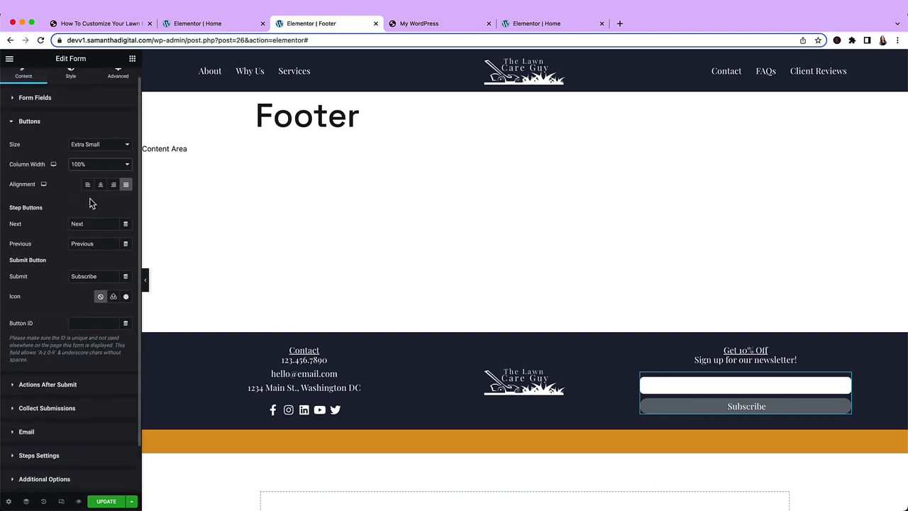
Step: Set the form's padding to 0 top and bottom with 80 px on the sides
{"action": "left_click", "coordinate": [119, 80]}
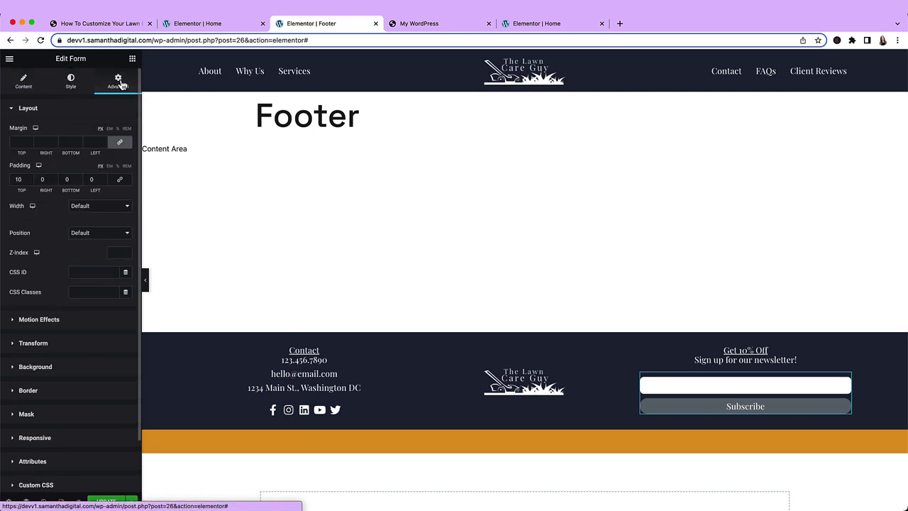
{"action": "double_click", "coordinate": [19, 181]}
{"action": "type", "text": "0"}
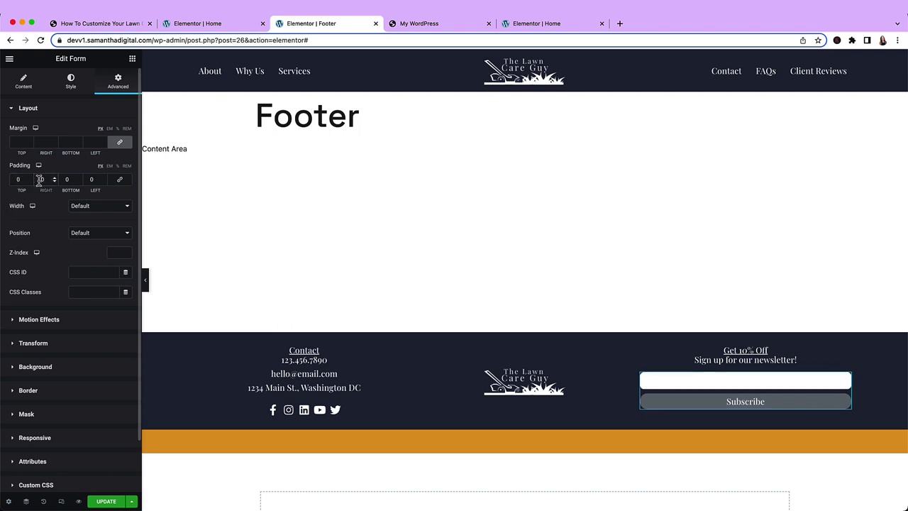
{"action": "double_click", "coordinate": [40, 179]}
{"action": "type", "text": "100"}
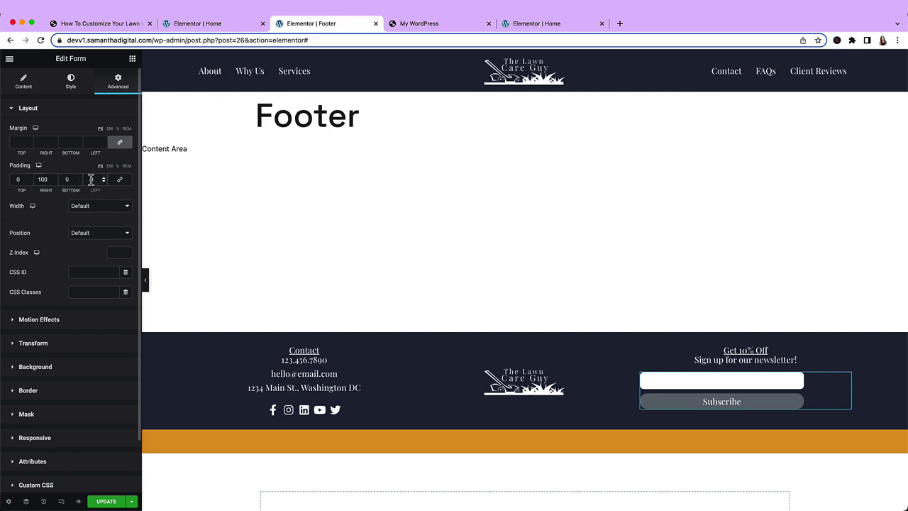
{"action": "type", "text": "100"}
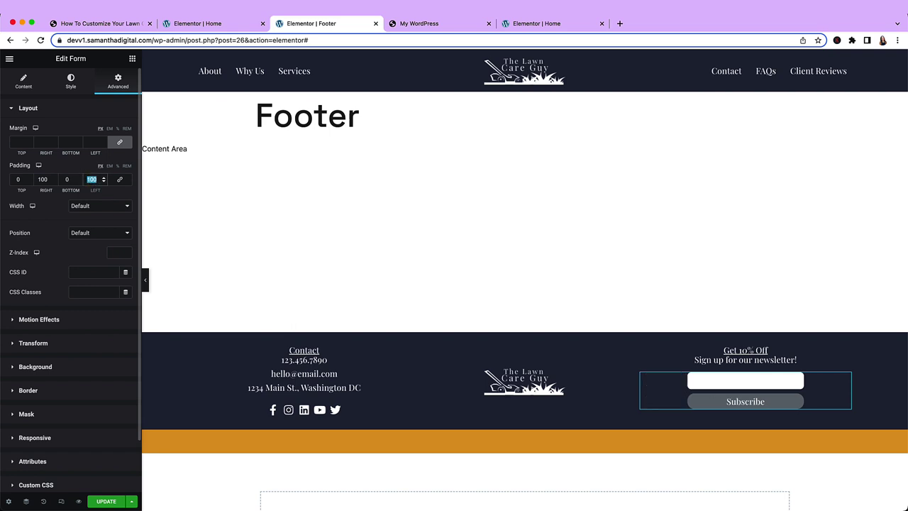
{"action": "type", "text": "80"}
{"action": "key", "text": "shift+Tab"}
Step: Finish the 80 px side padding and give the Subscribe button a 3 px border radius
{"action": "type", "text": "80"}
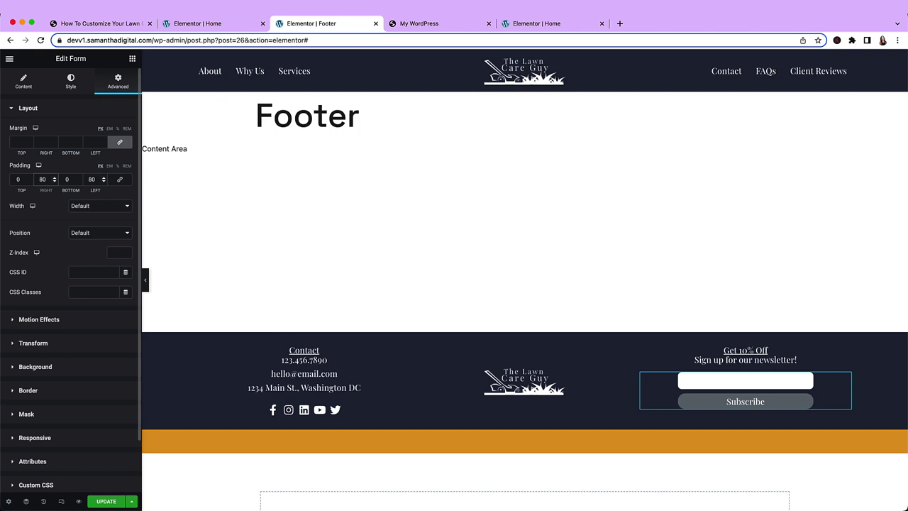
{"action": "left_click", "coordinate": [703, 405]}
{"action": "left_click", "coordinate": [69, 92]}
{"action": "left_click", "coordinate": [45, 401]}
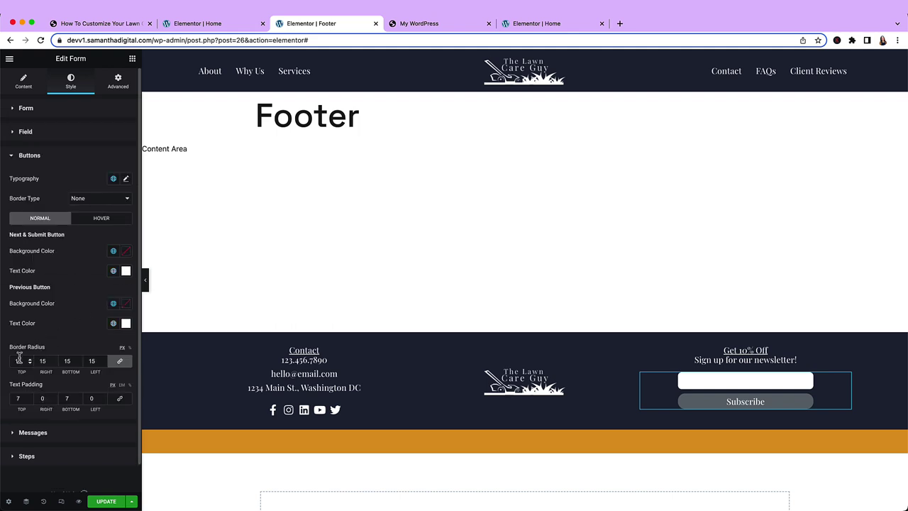
{"action": "type", "text": "3"}
Step: Make the Subscribe button gold with navy text and a Grow hover animation
{"action": "left_click", "coordinate": [112, 251]}
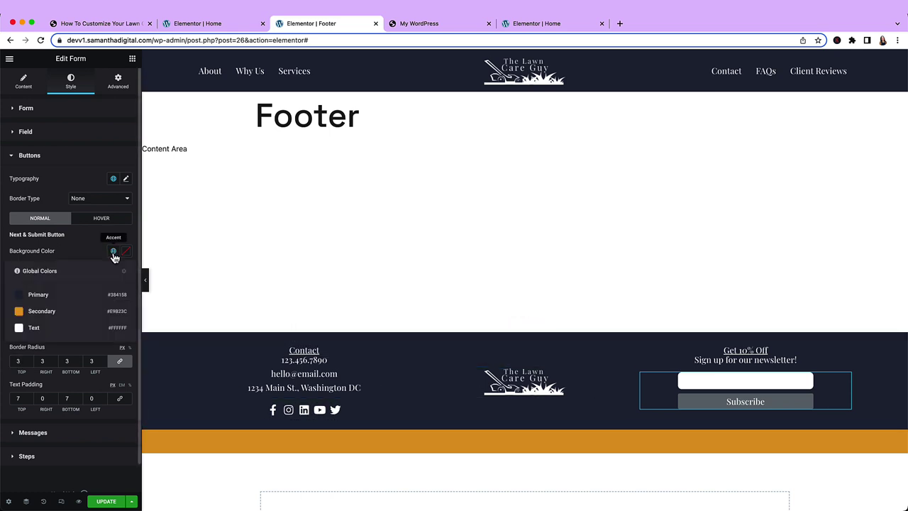
{"action": "left_click", "coordinate": [67, 311]}
{"action": "left_click", "coordinate": [112, 271]}
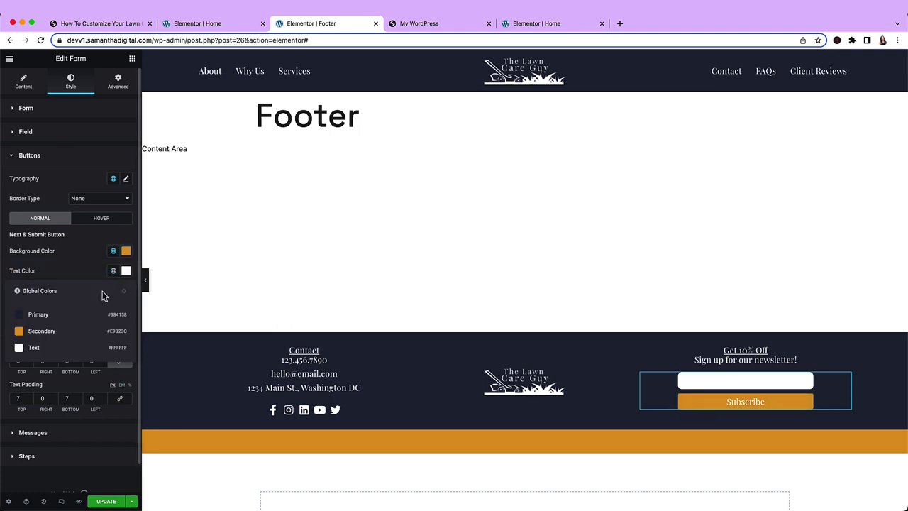
{"action": "left_click", "coordinate": [58, 319]}
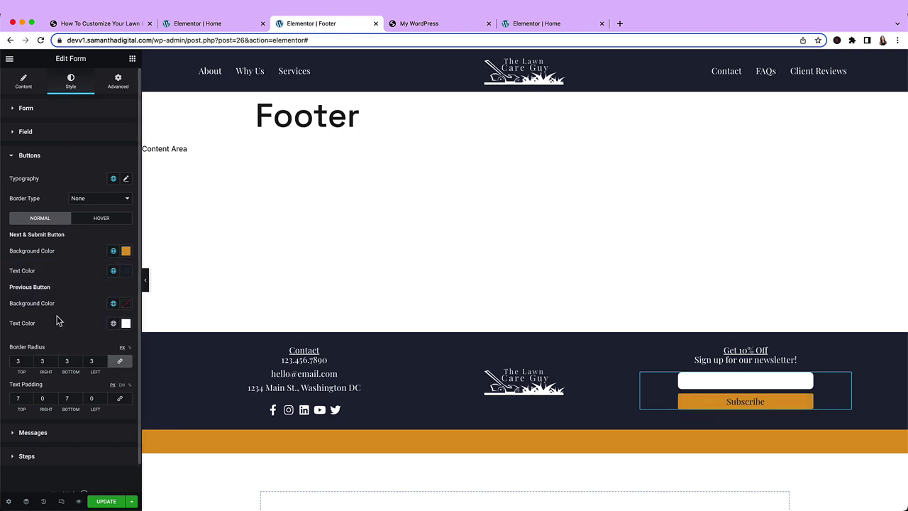
{"action": "left_click", "coordinate": [78, 221]}
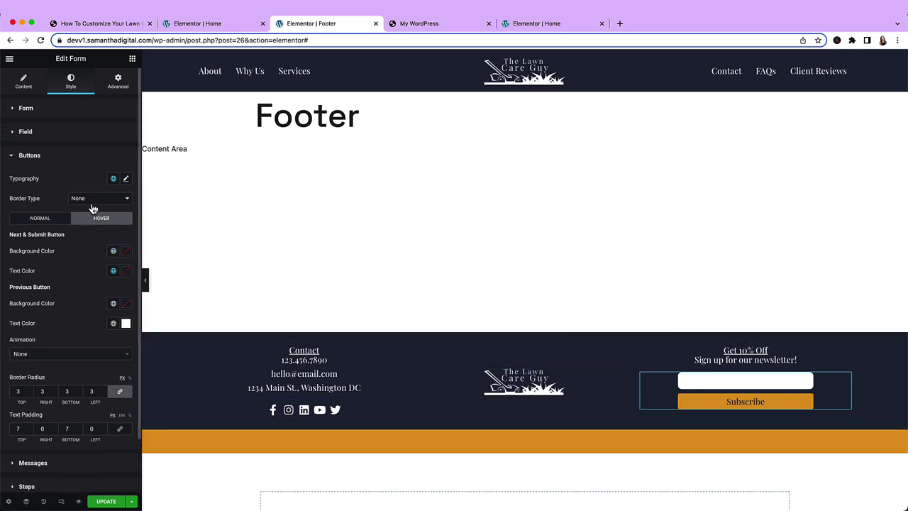
{"action": "left_click", "coordinate": [56, 353]}
{"action": "left_click", "coordinate": [55, 388]}
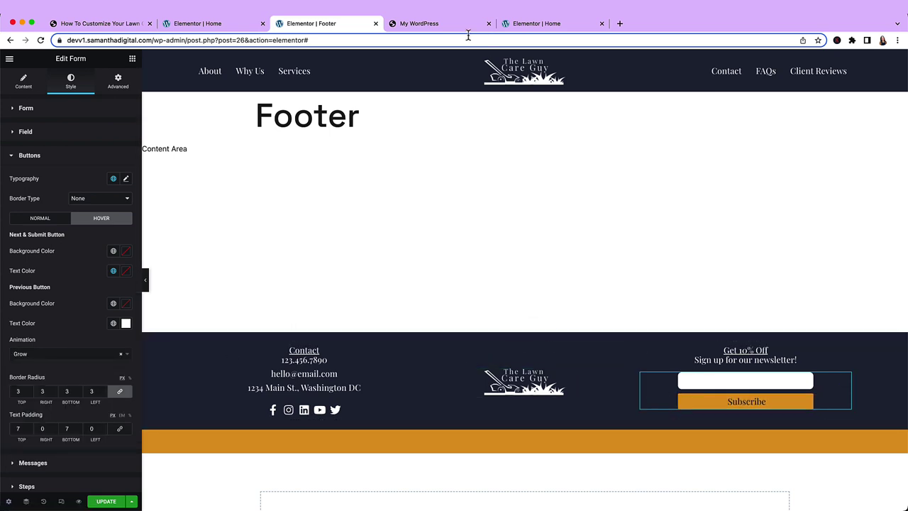
{"action": "left_click", "coordinate": [434, 27]}
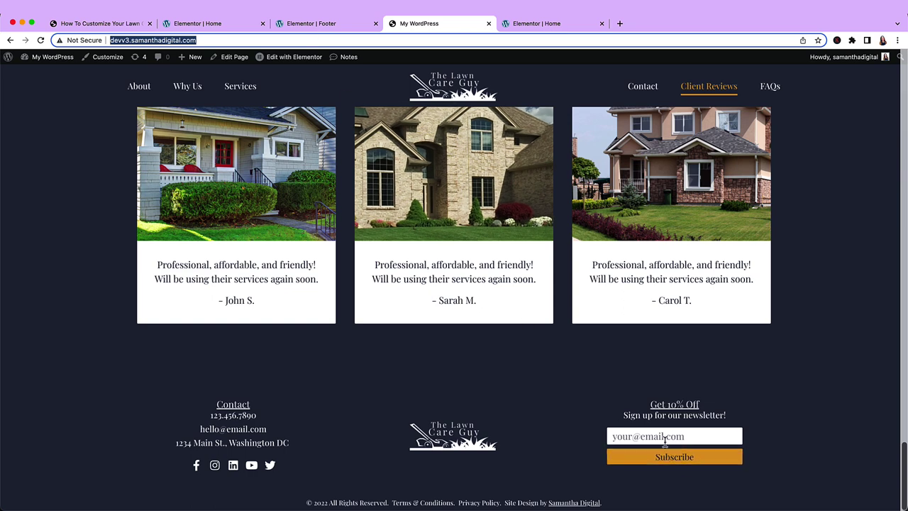
Step: Clear the email field's border width and give it 3 px rounded corners
{"action": "left_click", "coordinate": [310, 27]}
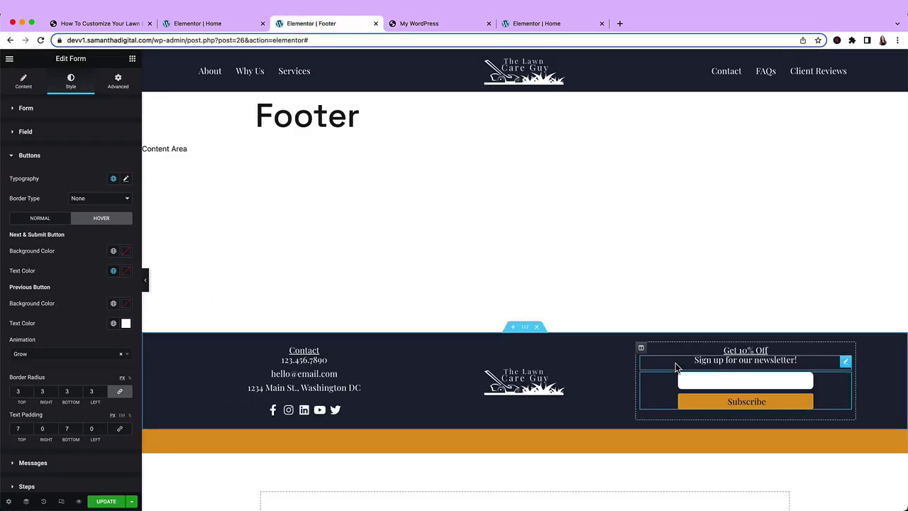
{"action": "left_click", "coordinate": [25, 132]}
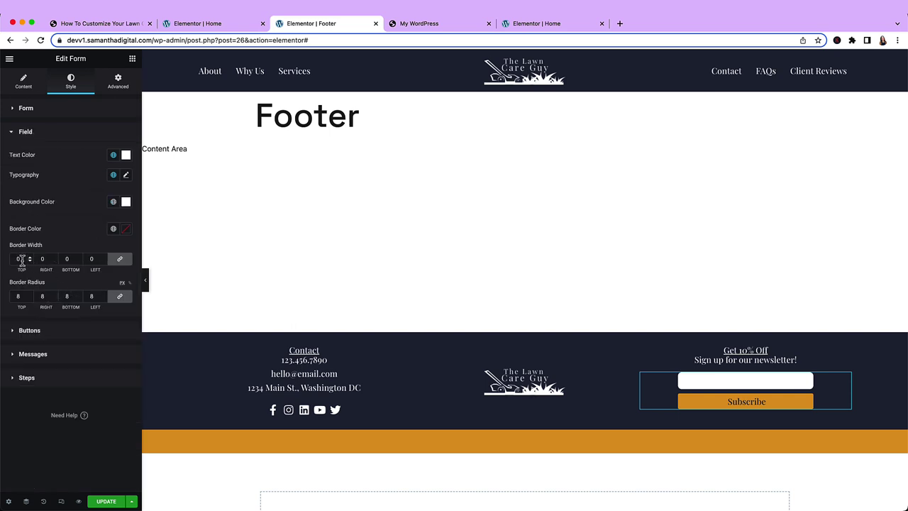
{"action": "left_click_drag", "start_coordinate": [23, 259], "coordinate": [10, 258]}
{"action": "type", "text": "3"}
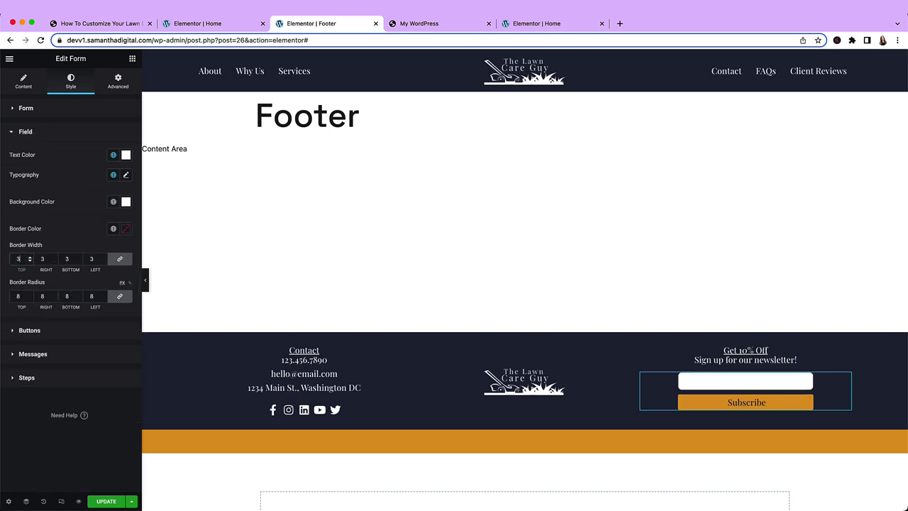
{"action": "key", "text": "BackSpace"}
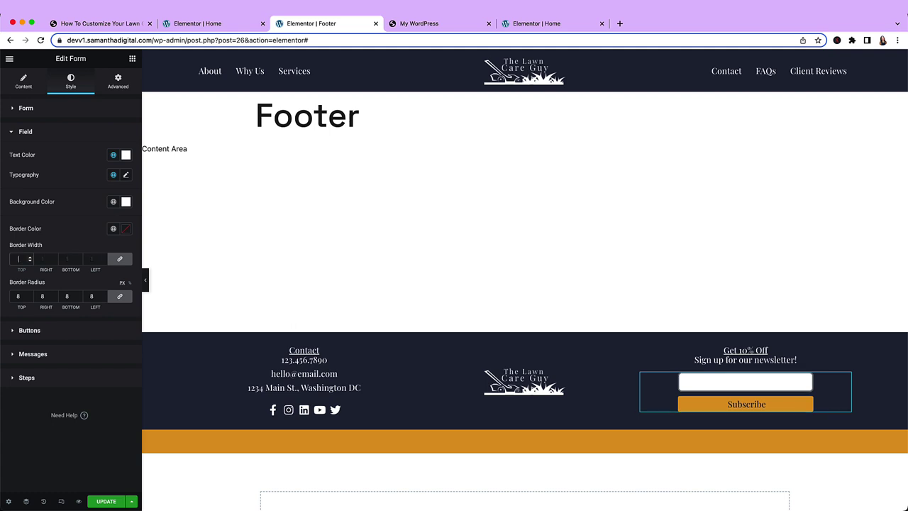
{"action": "left_click", "coordinate": [28, 299]}
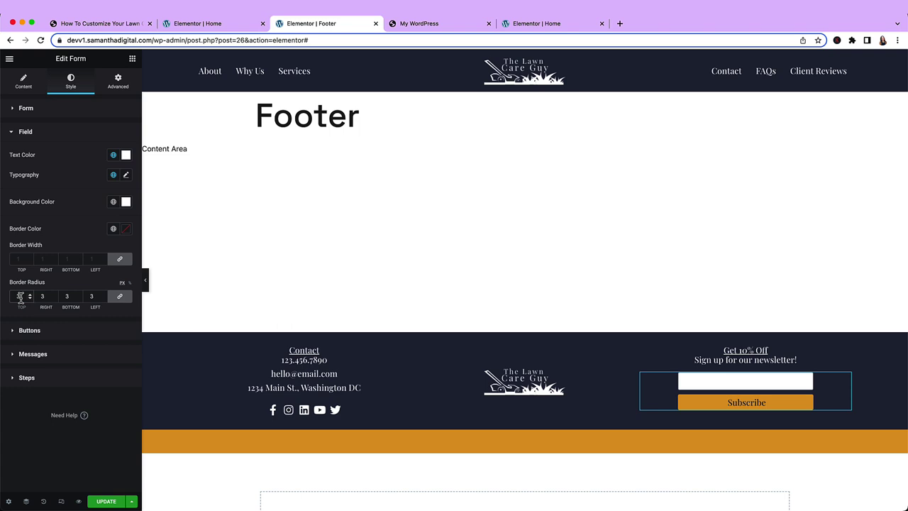
{"action": "left_click", "coordinate": [120, 260]}
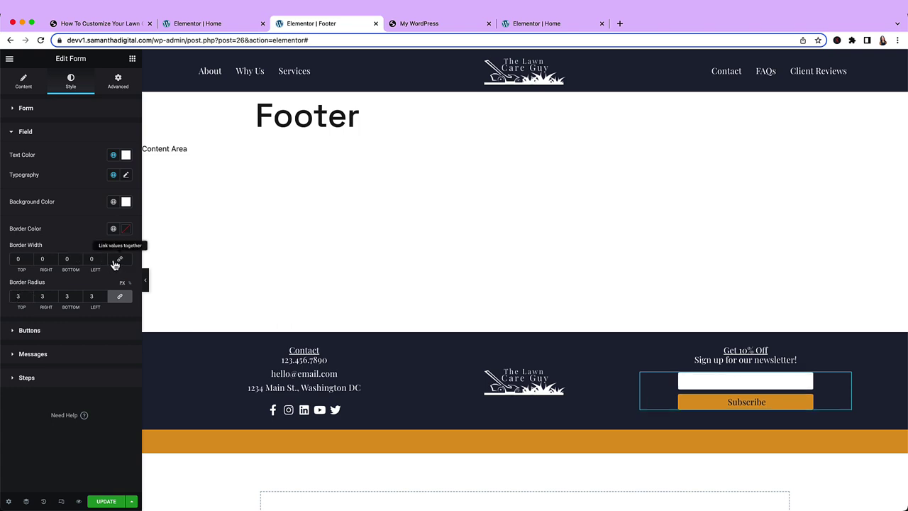
{"action": "left_click", "coordinate": [120, 260]}
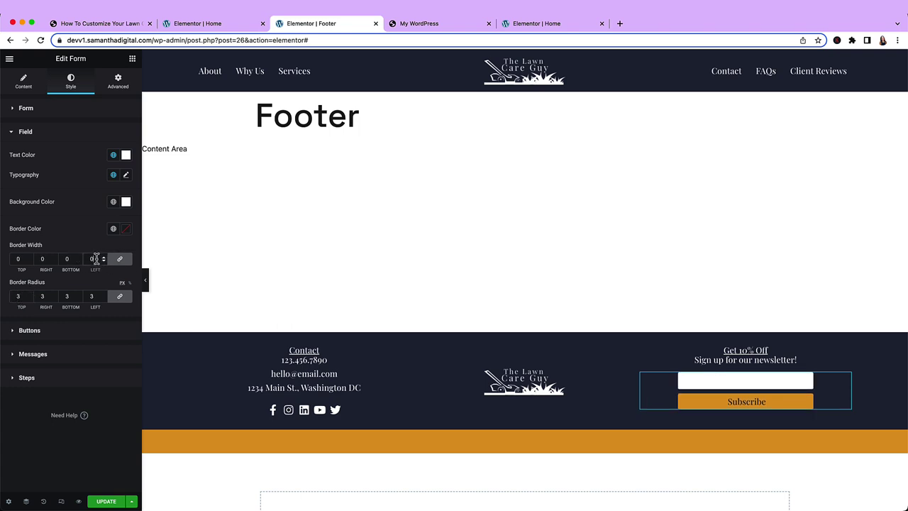
{"action": "key", "text": "BackSpace"}
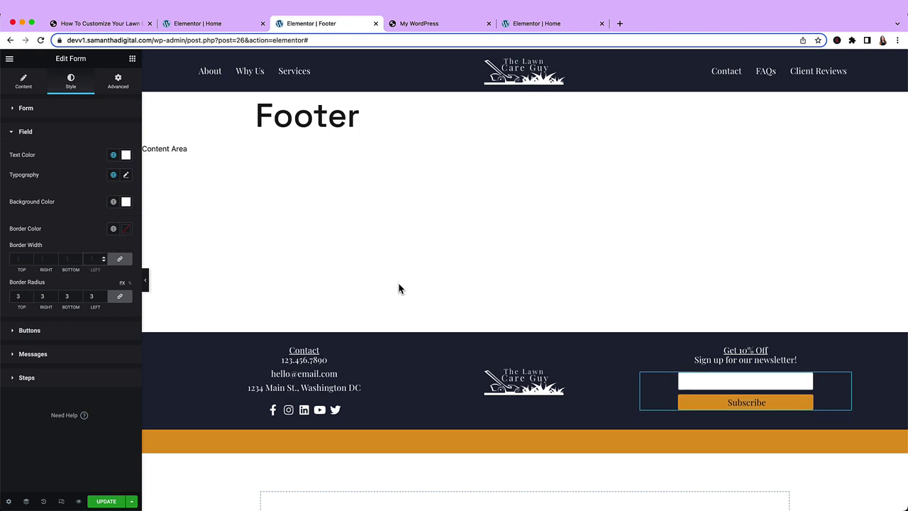
{"action": "left_click", "coordinate": [117, 157]}
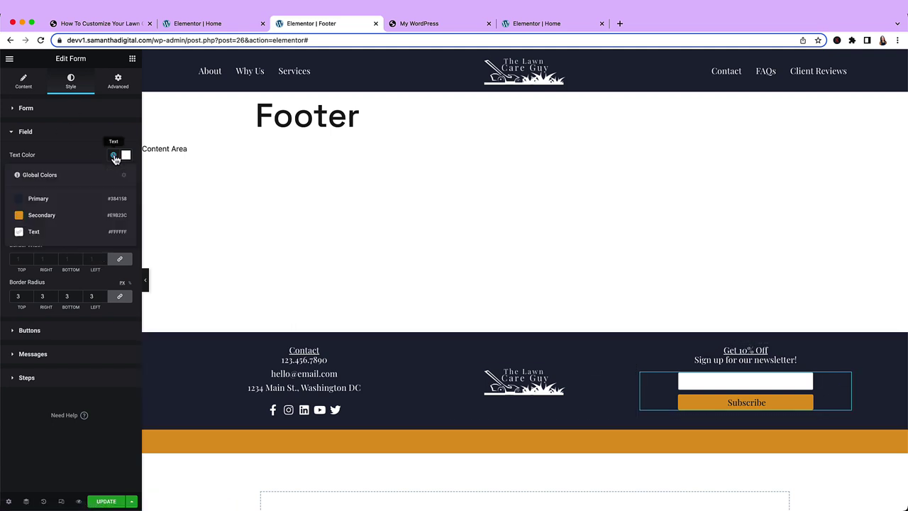
{"action": "left_click", "coordinate": [53, 202]}
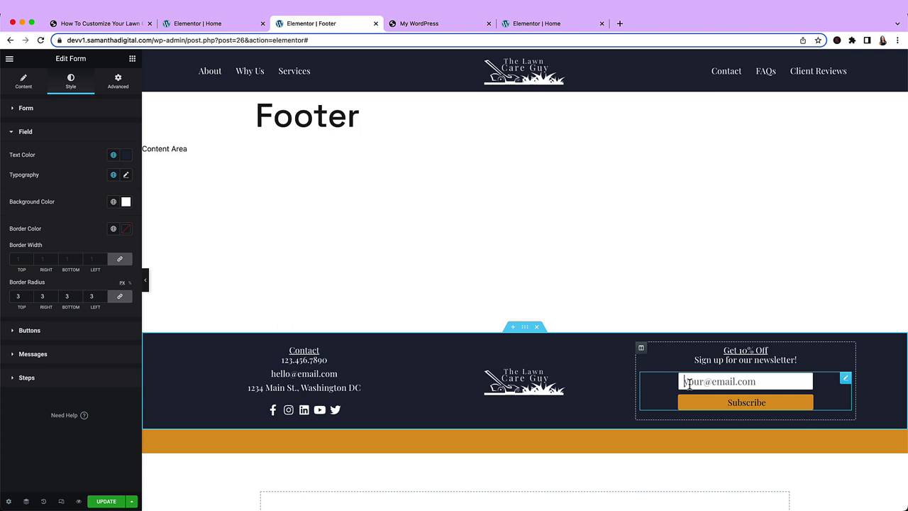
{"action": "scroll", "coordinate": [426, 319], "scroll_direction": "down", "scroll_amount": 1}
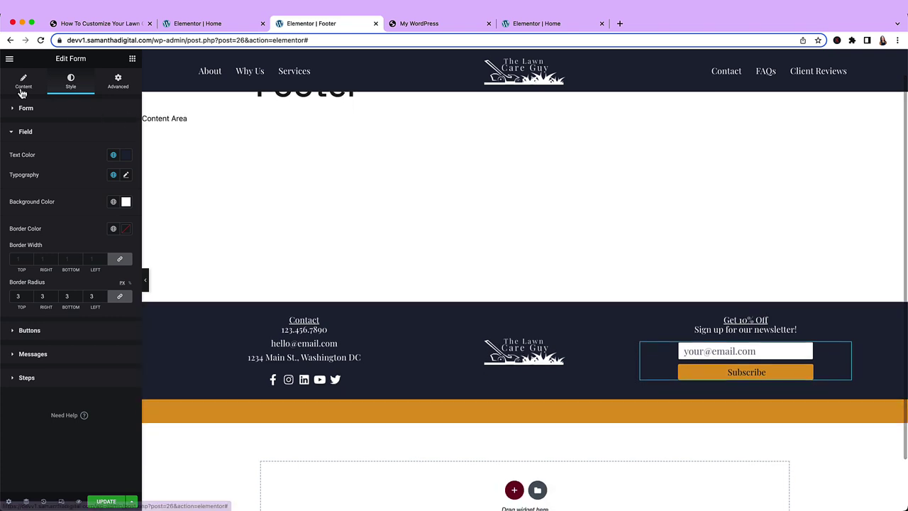
{"action": "left_click", "coordinate": [21, 89]}
{"action": "left_click", "coordinate": [39, 167]}
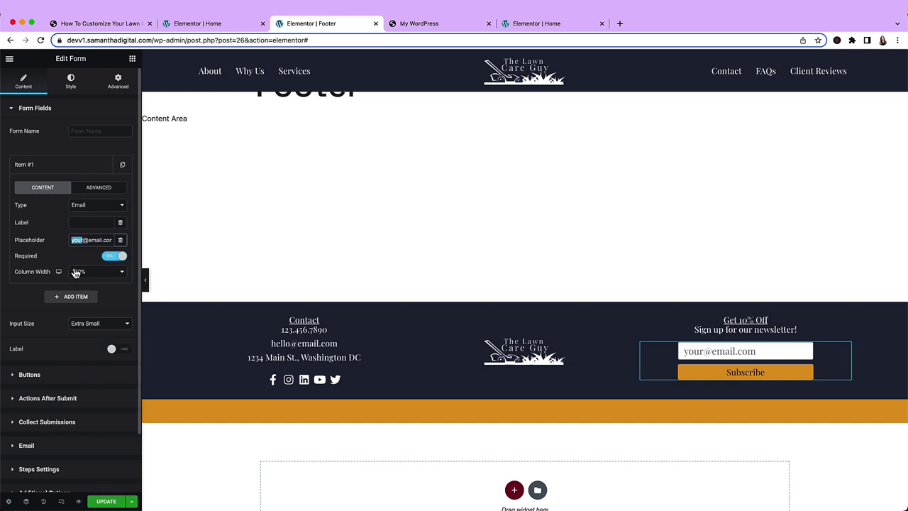
{"action": "type", "text": "email"}
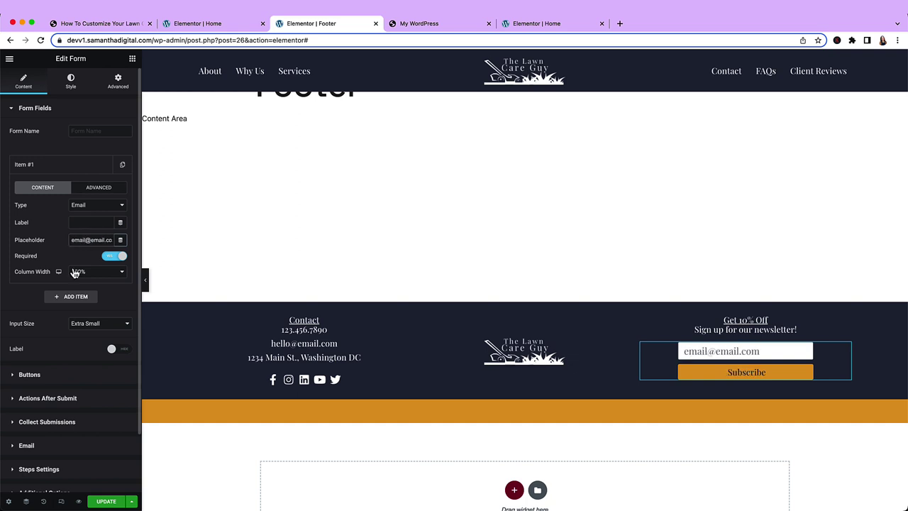
{"action": "key", "text": "BackSpace"}
{"action": "key", "text": "BackSpace"}
{"action": "key", "text": "BackSpace"}
{"action": "key", "text": "BackSpace"}
{"action": "key", "text": "BackSpace"}
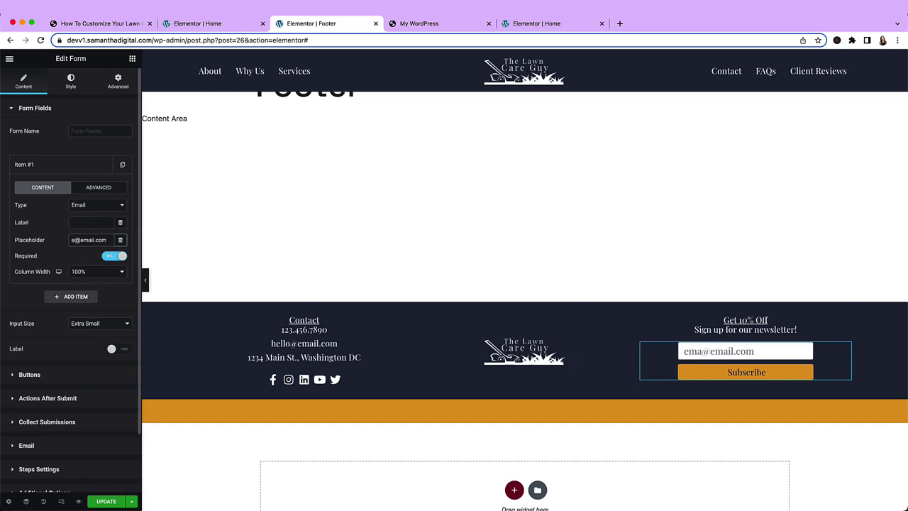
{"action": "type", "text": "your"}
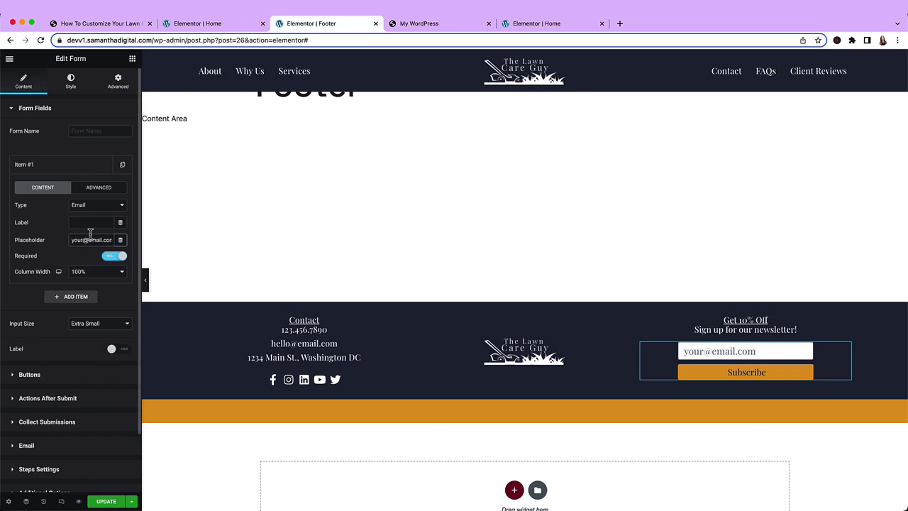
Step: Set the bottom footer strip's background to the navy Primary global colour
{"action": "left_click", "coordinate": [525, 396]}
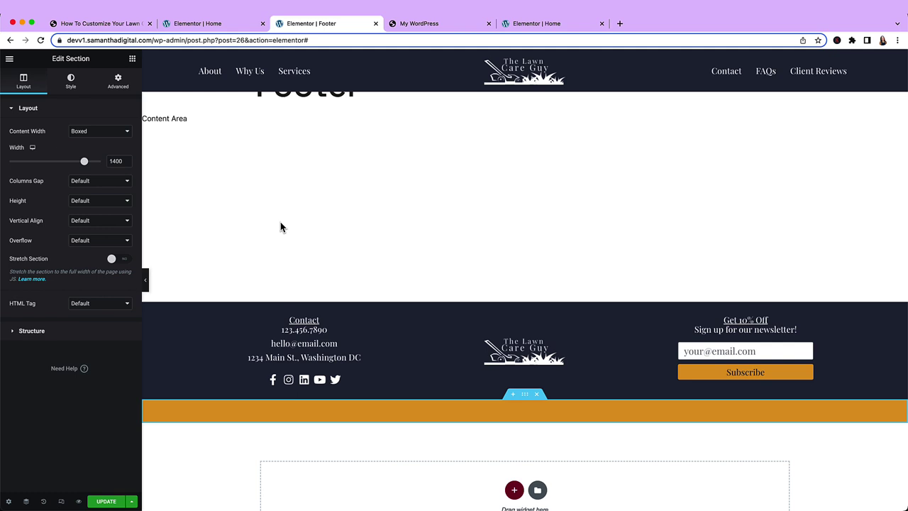
{"action": "left_click", "coordinate": [72, 82]}
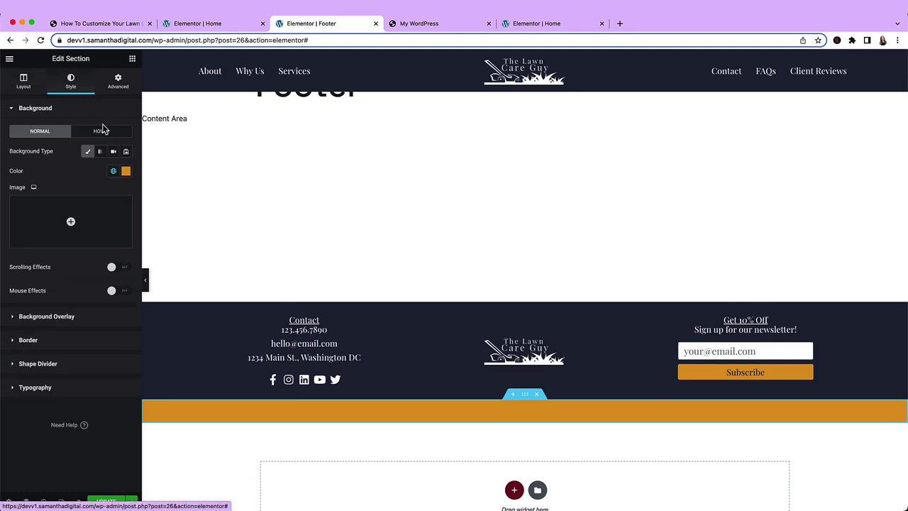
{"action": "left_click", "coordinate": [111, 172]}
{"action": "left_click", "coordinate": [59, 212]}
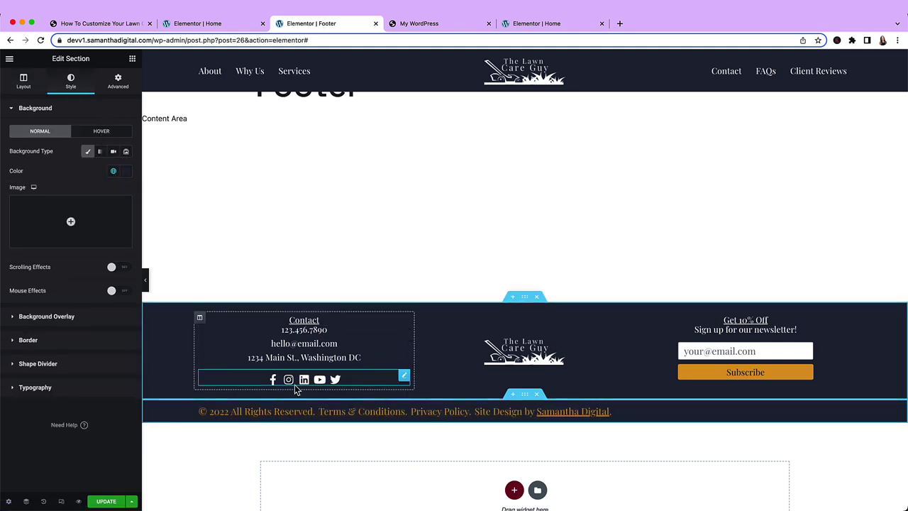
Step: Centre the copyright line and make its text white
{"action": "left_click", "coordinate": [301, 412]}
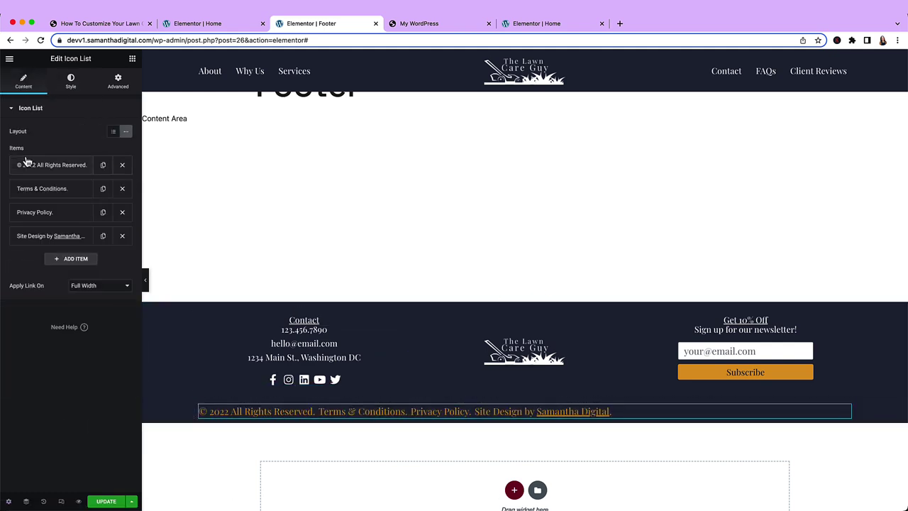
{"action": "left_click", "coordinate": [73, 82]}
{"action": "left_click", "coordinate": [113, 163]}
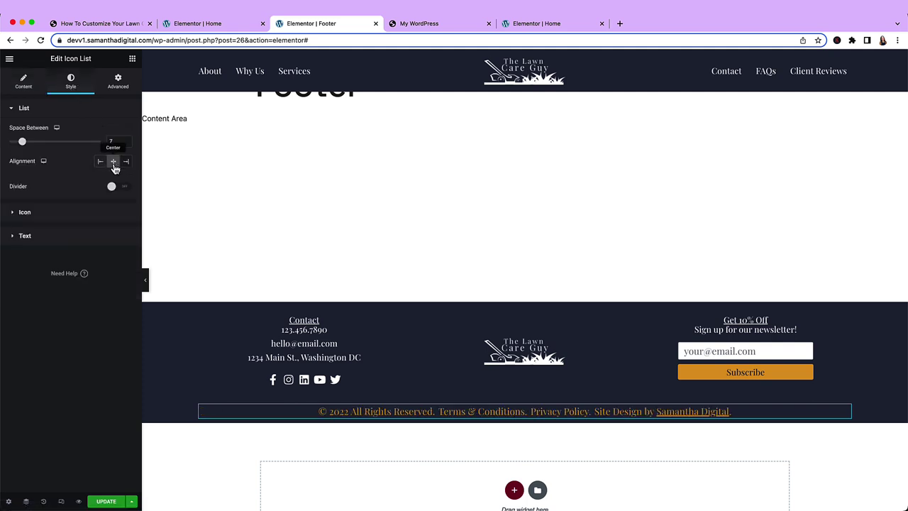
{"action": "left_click", "coordinate": [45, 237]}
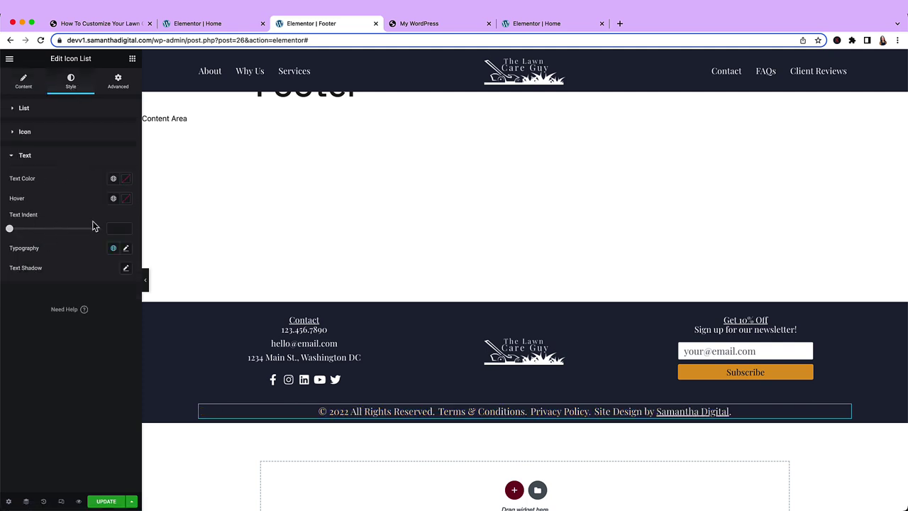
{"action": "left_click", "coordinate": [113, 178]}
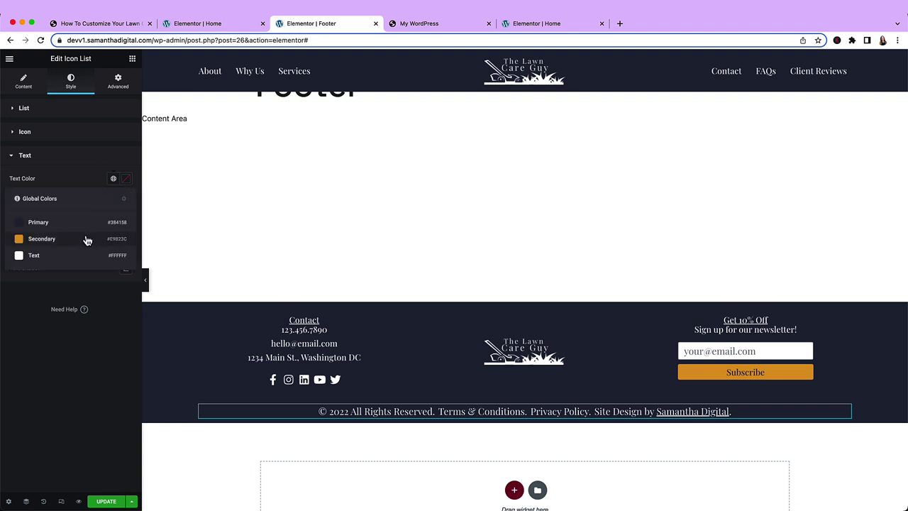
{"action": "left_click", "coordinate": [92, 162]}
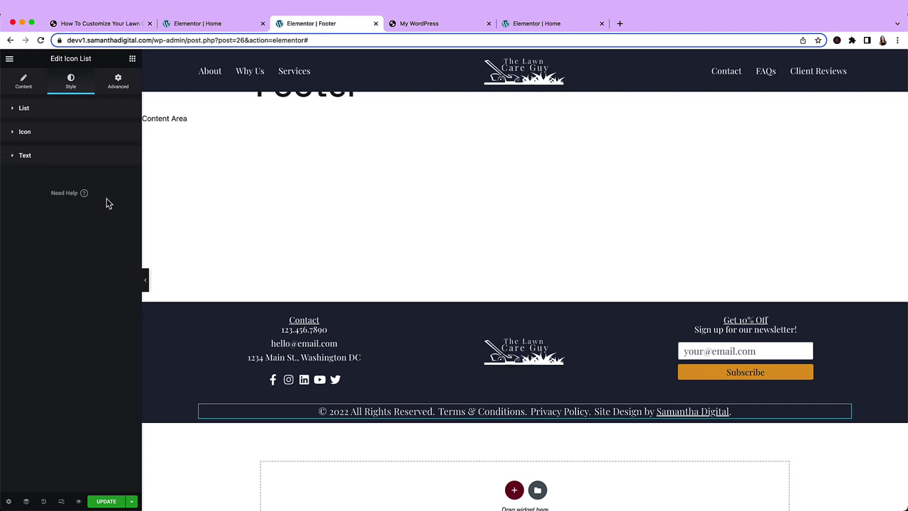
Step: Apply the Accent global font to the copyright text at size 14
{"action": "left_click", "coordinate": [59, 156]}
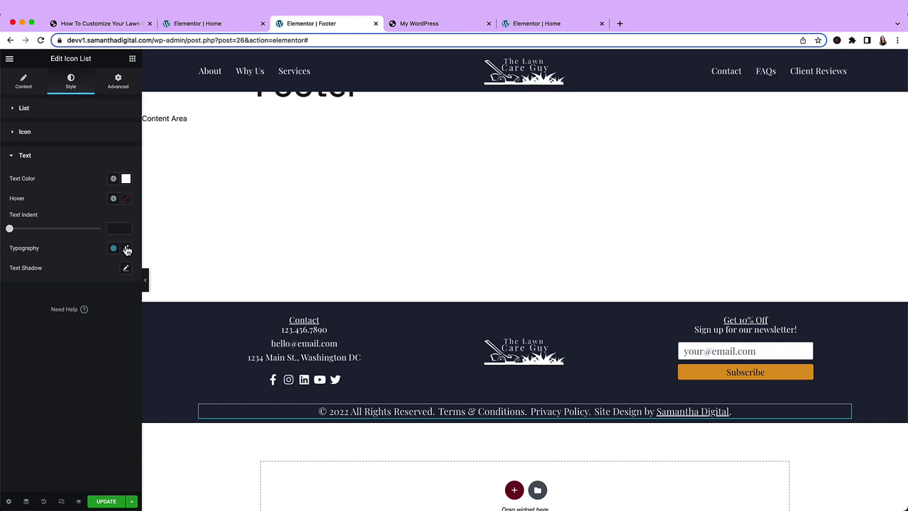
{"action": "left_click", "coordinate": [126, 249]}
{"action": "left_click", "coordinate": [113, 248]}
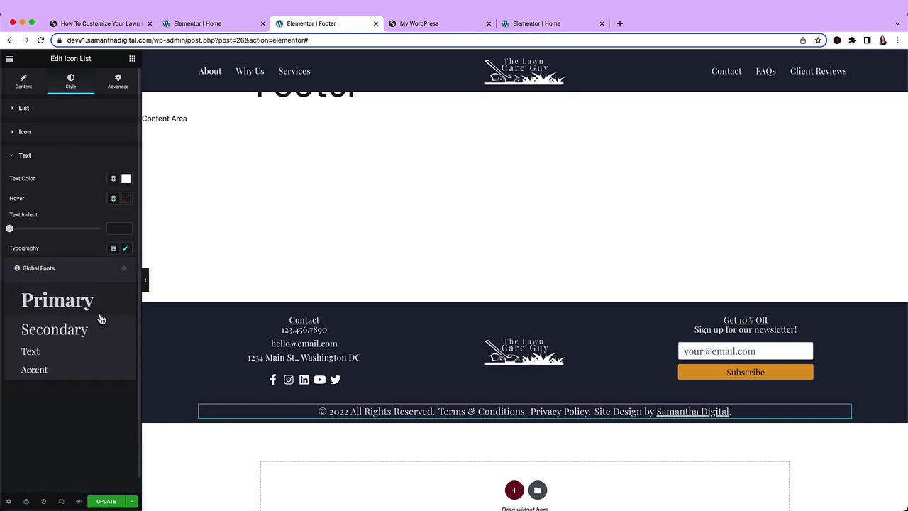
{"action": "left_click", "coordinate": [35, 350]}
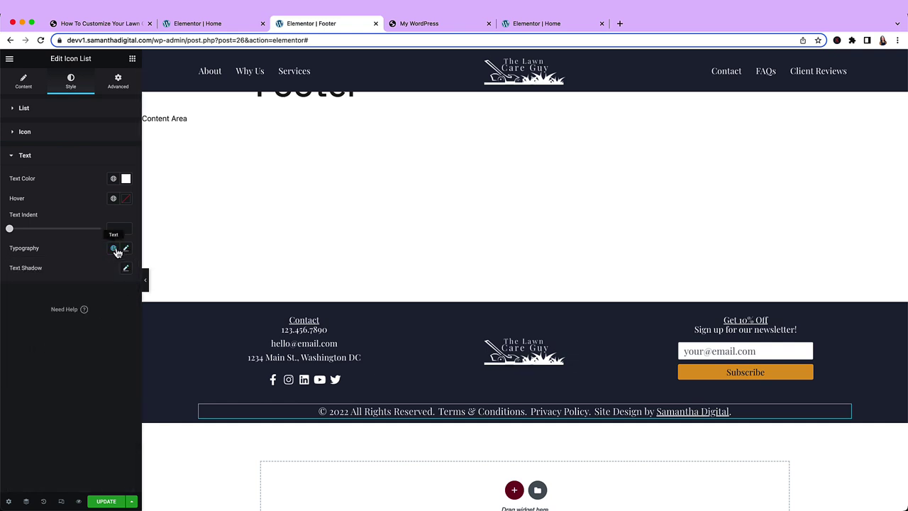
{"action": "left_click", "coordinate": [113, 247]}
{"action": "left_click", "coordinate": [60, 370]}
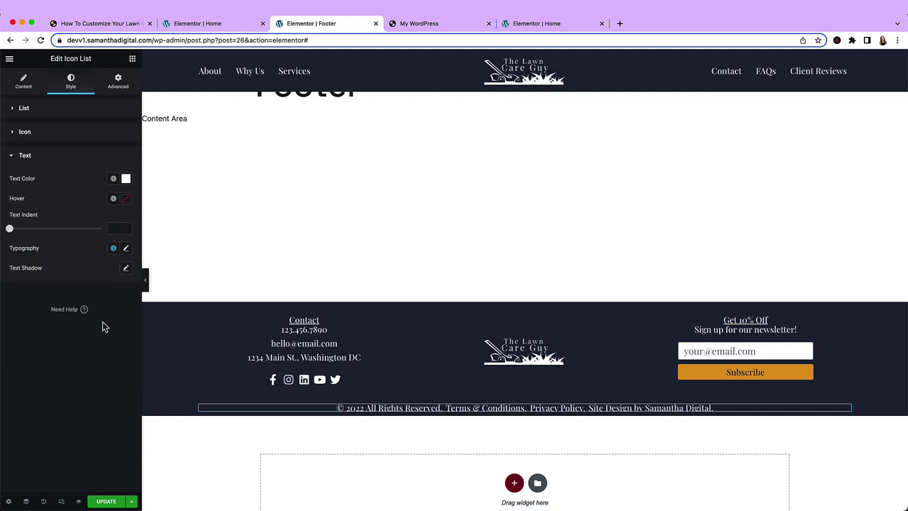
{"action": "left_click", "coordinate": [125, 247]}
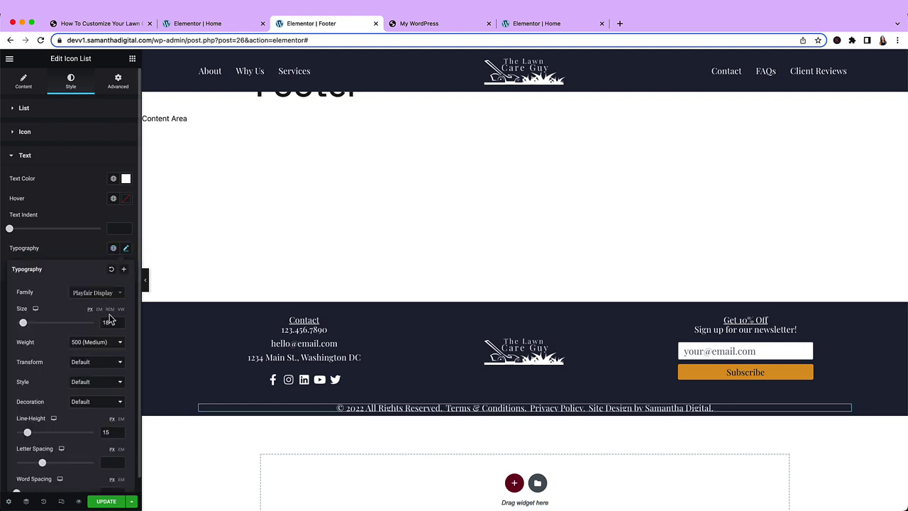
{"action": "type", "text": "12"}
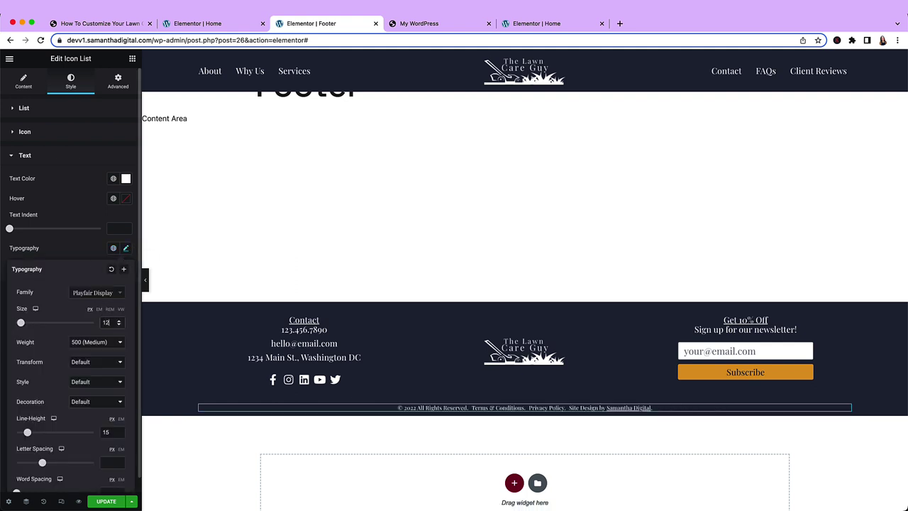
{"action": "key", "text": "BackSpace"}
{"action": "type", "text": "4"}
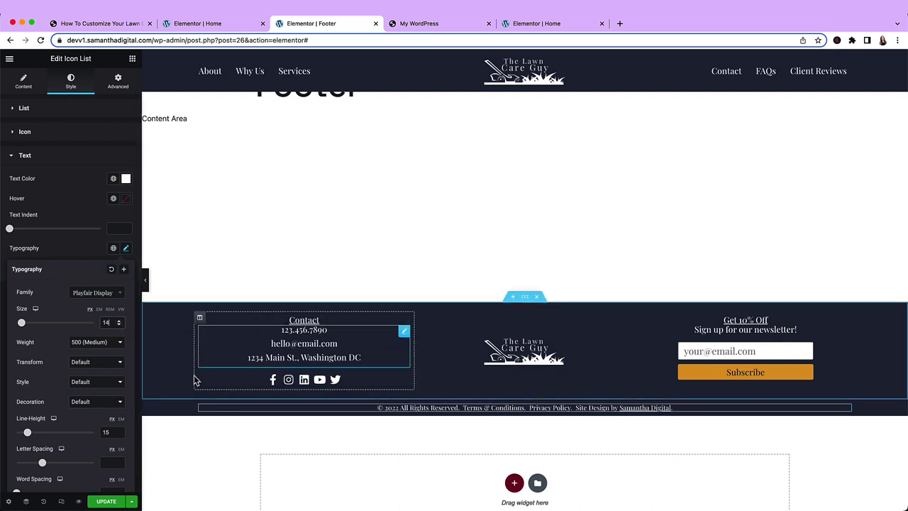
Step: Save the footer and scroll the live home page down to Client Reviews
{"action": "left_click", "coordinate": [106, 501]}
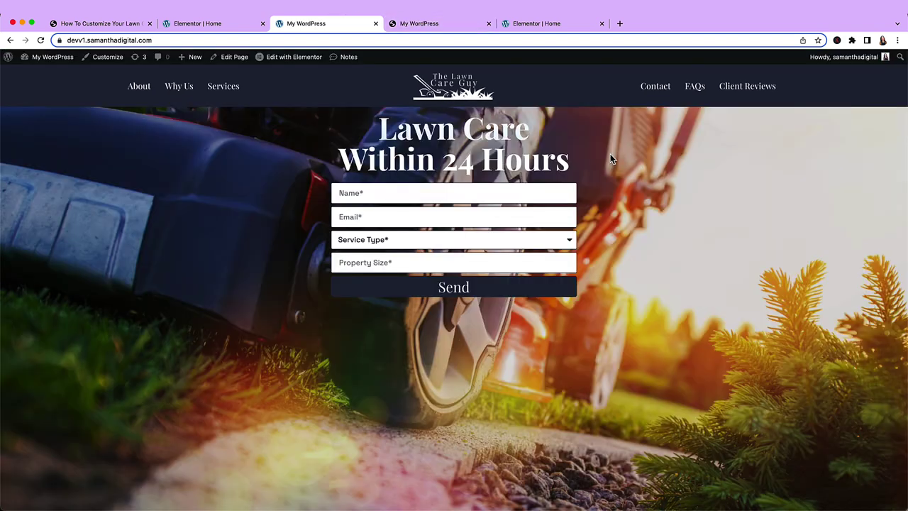
{"action": "scroll", "coordinate": [611, 159], "scroll_direction": "down", "scroll_amount": 3}
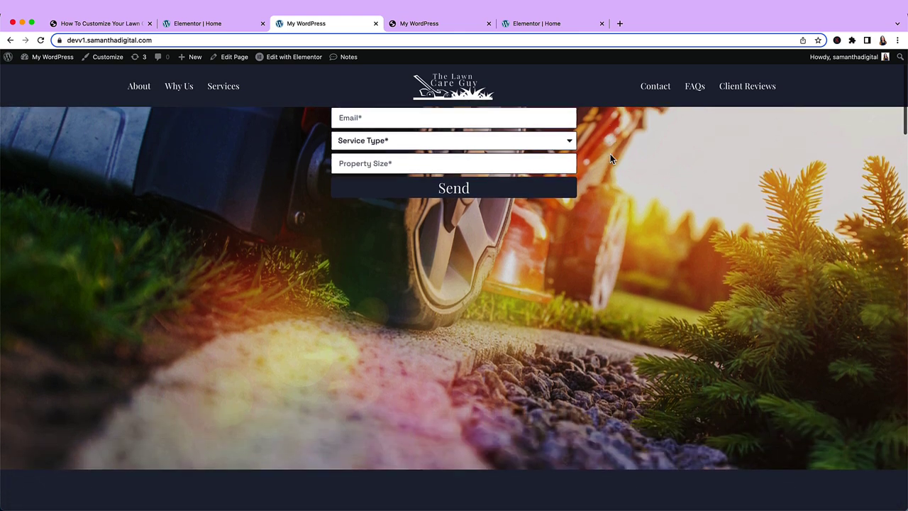
{"action": "scroll", "coordinate": [610, 159], "scroll_direction": "down", "scroll_amount": 7}
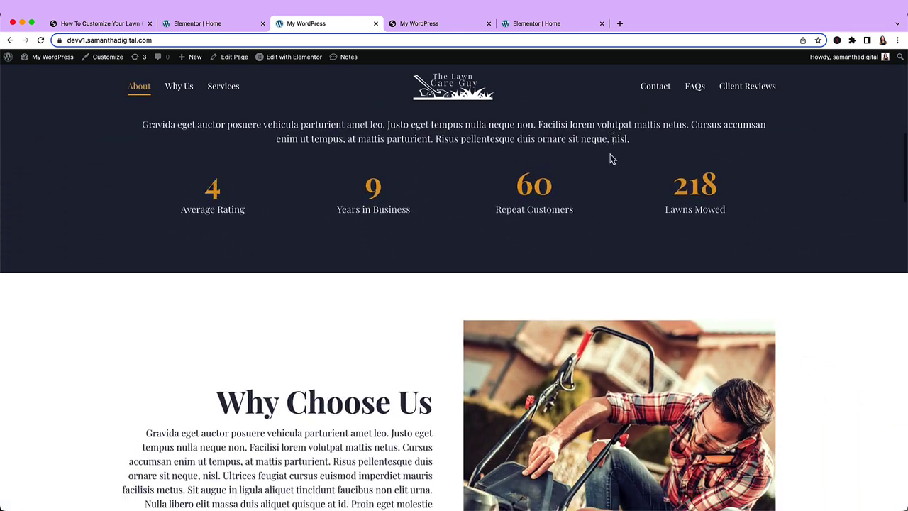
{"action": "scroll", "coordinate": [610, 158], "scroll_direction": "down", "scroll_amount": 10}
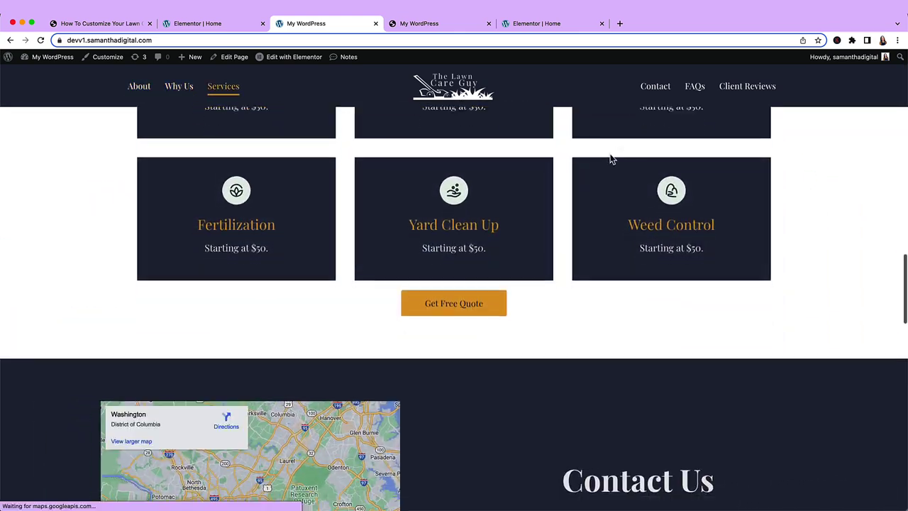
{"action": "scroll", "coordinate": [610, 159], "scroll_direction": "down", "scroll_amount": 10}
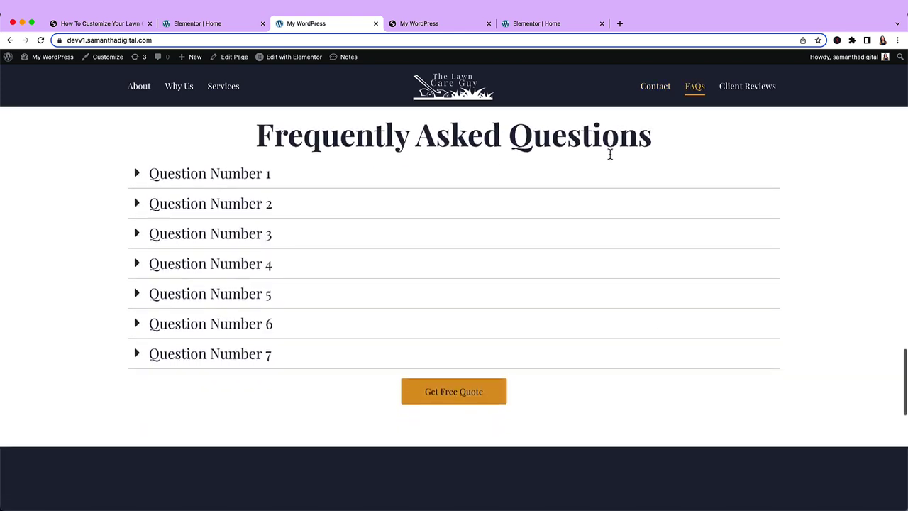
{"action": "scroll", "coordinate": [610, 156], "scroll_direction": "down", "scroll_amount": 5}
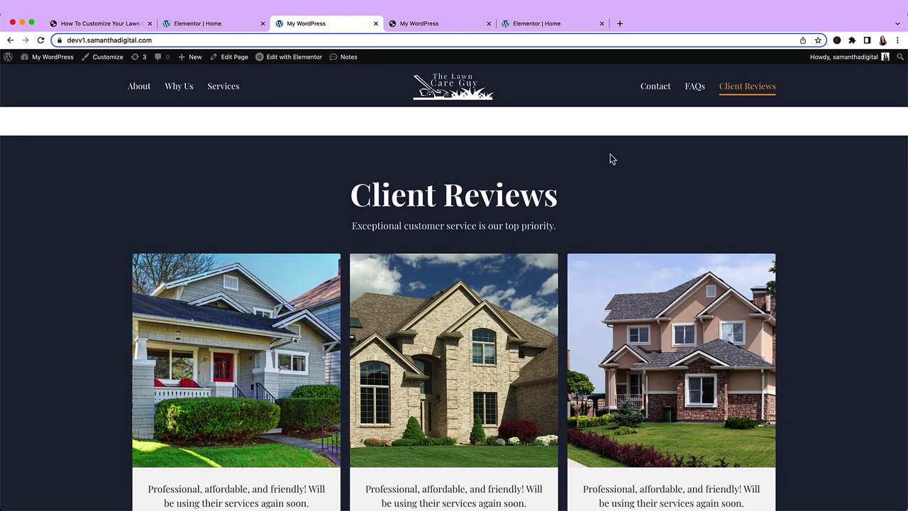